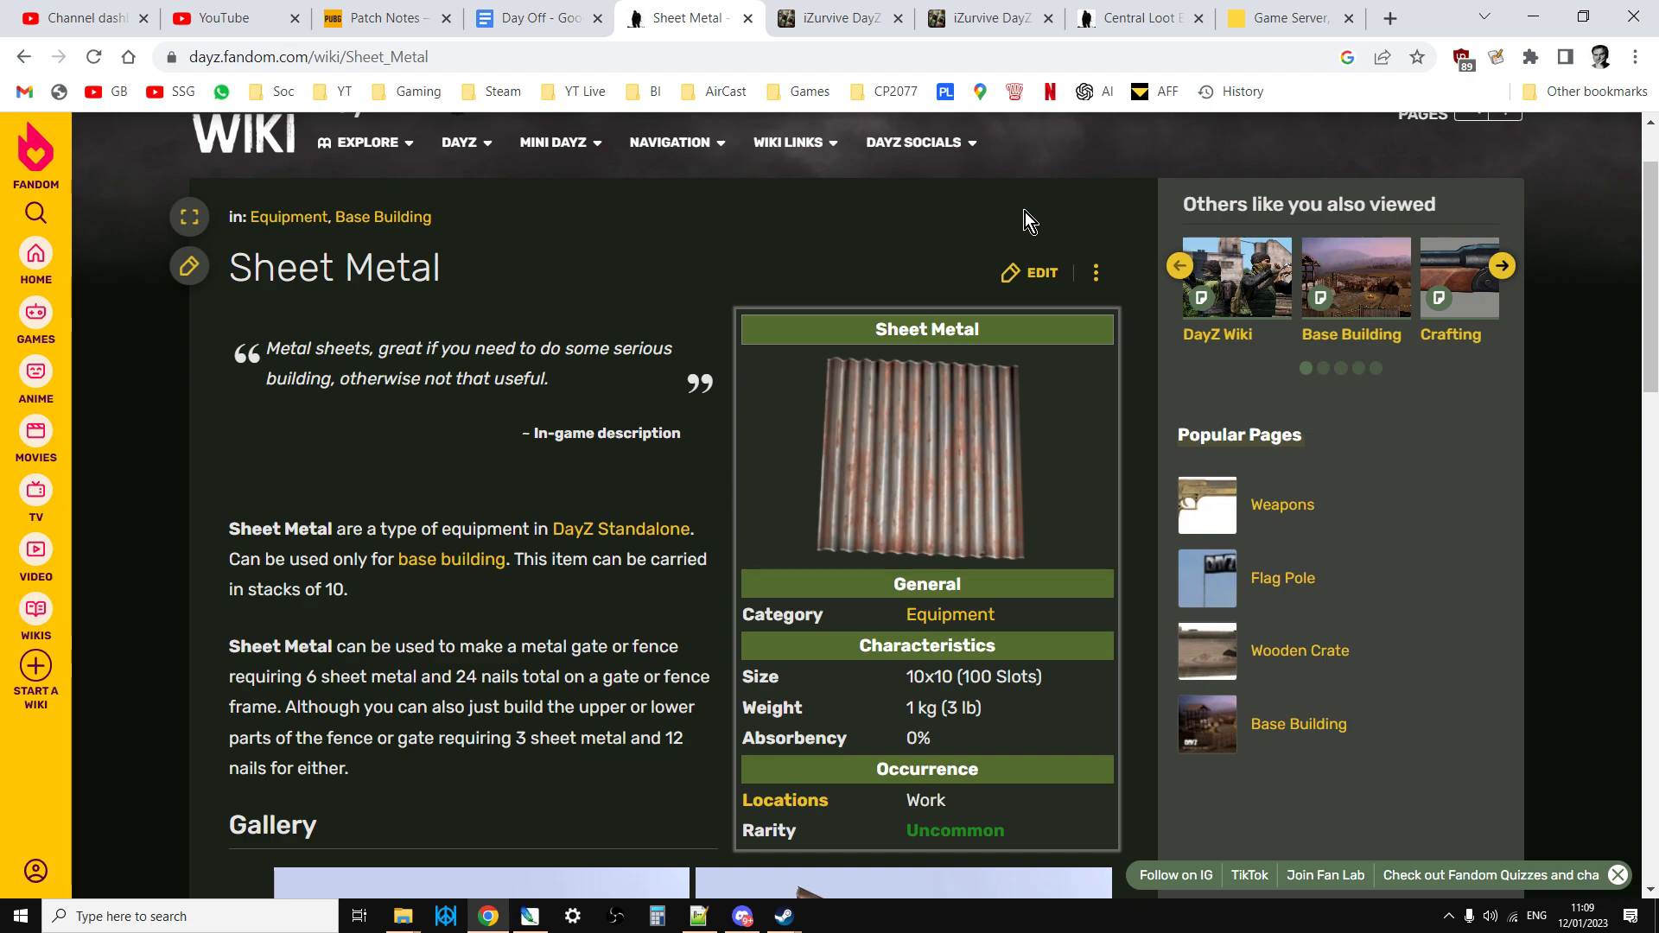
# Step: Switch to Notepad++ and examine the MetalPlate entry in the Chernarus types.xml, highlighting its name and its Industrial usage line
pyautogui.scroll(2, 829, 497)
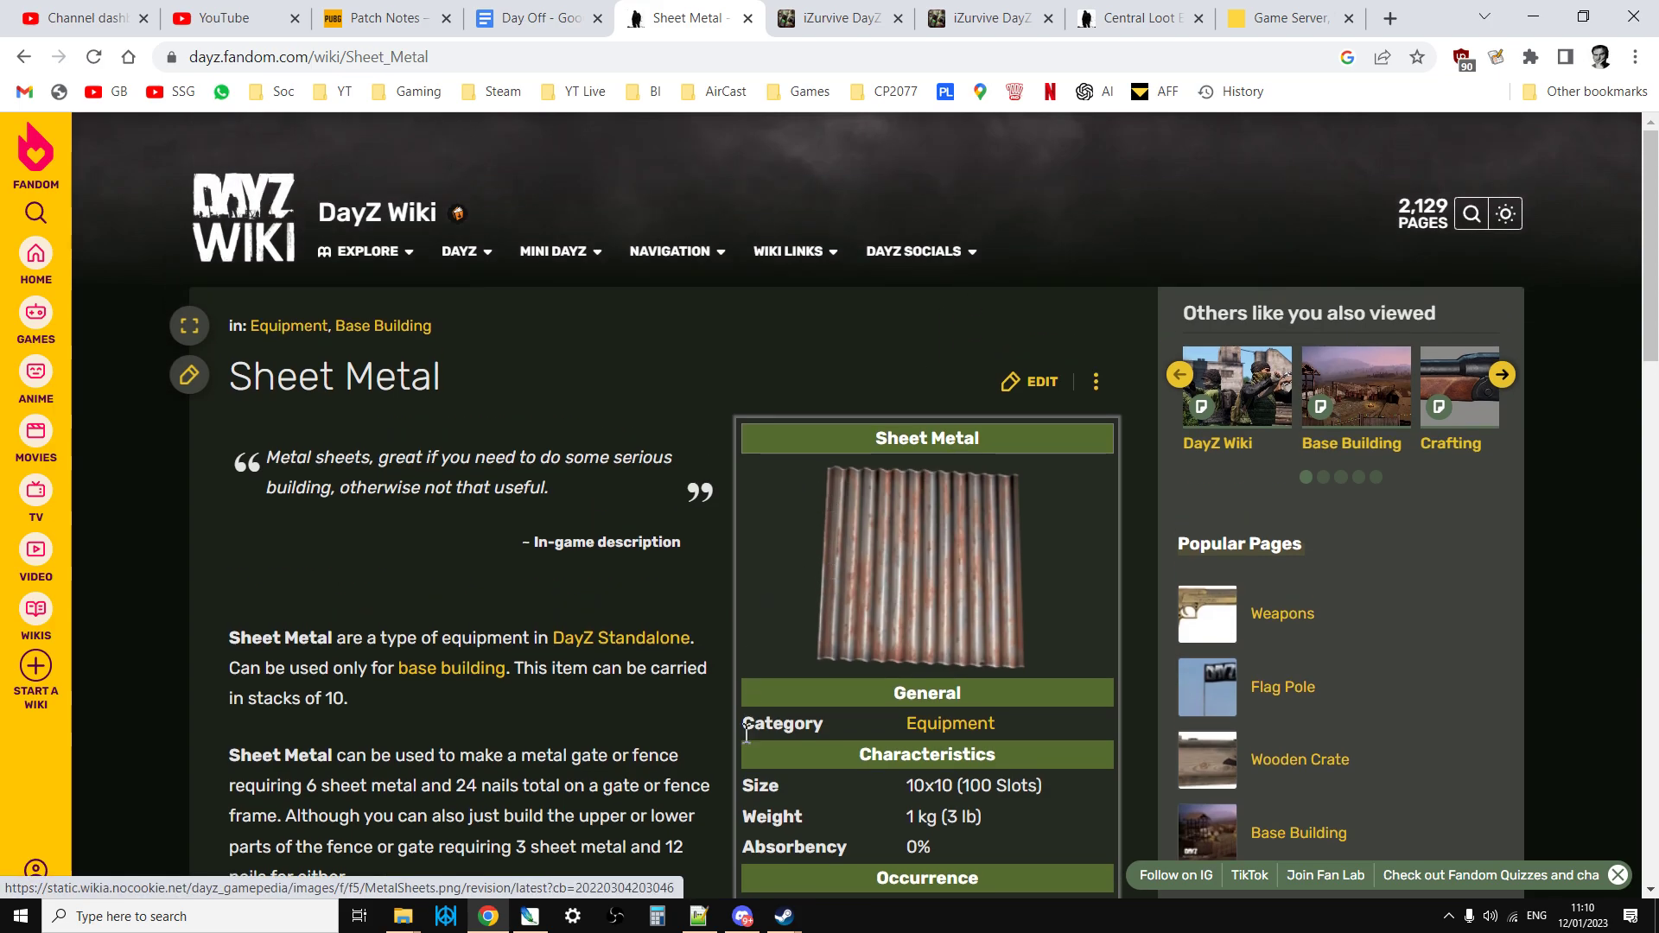
pyautogui.click(699, 917)
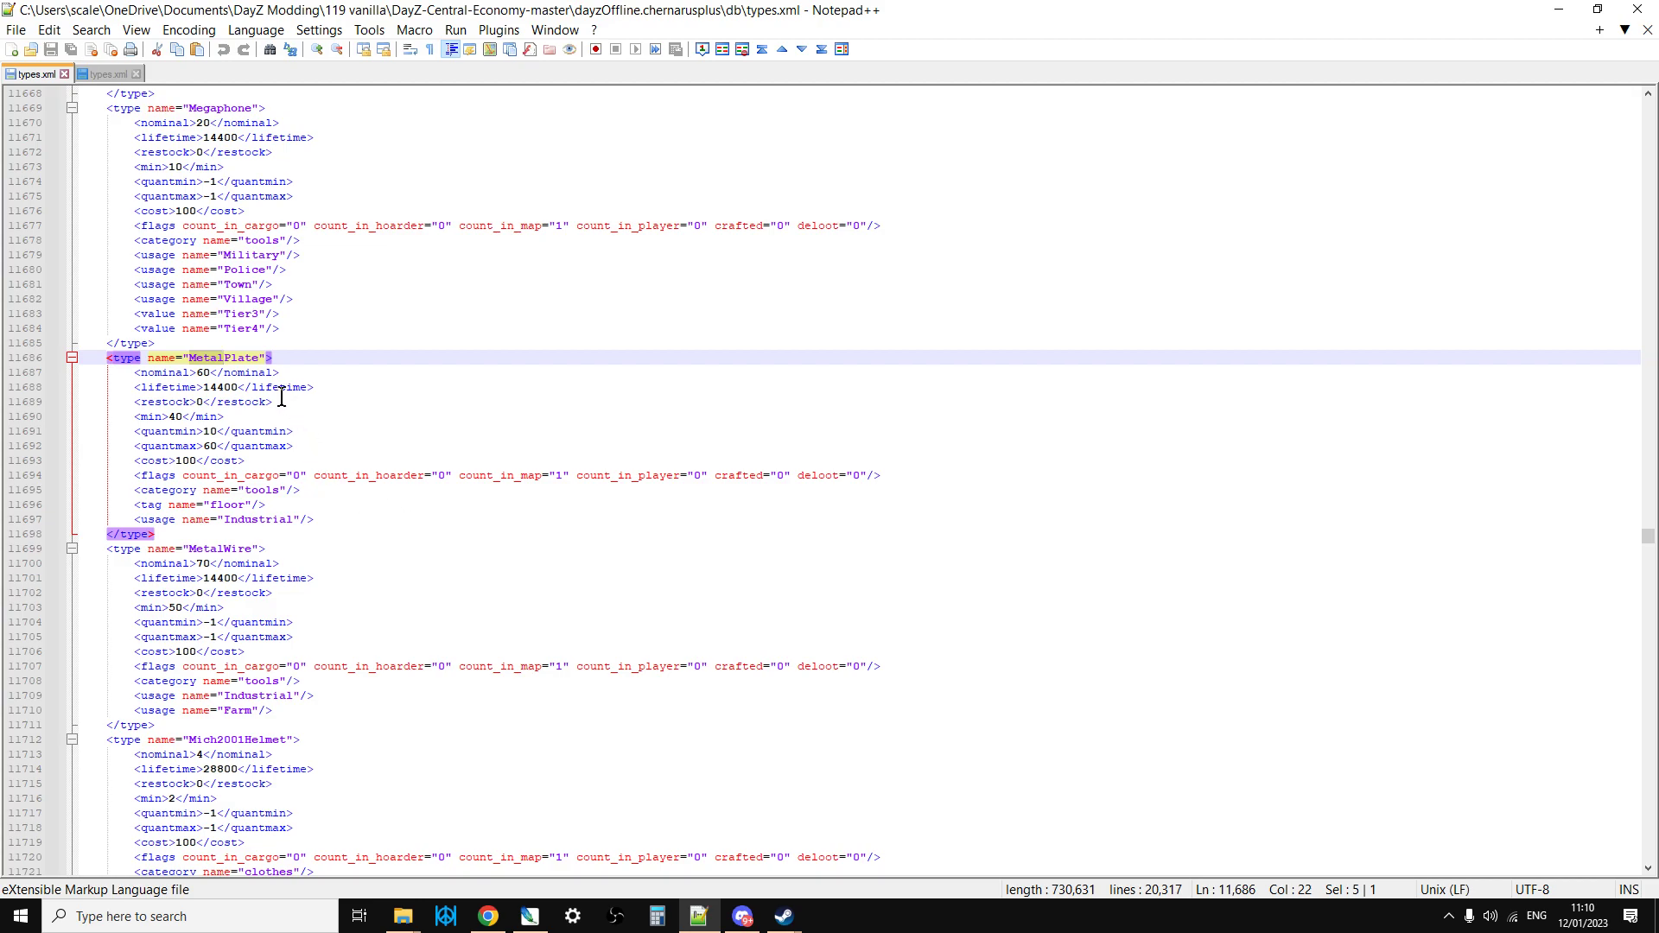
pyautogui.click(216, 357)
pyautogui.moveTo(191, 357); pyautogui.dragTo(267, 359)
pyautogui.click(337, 506)
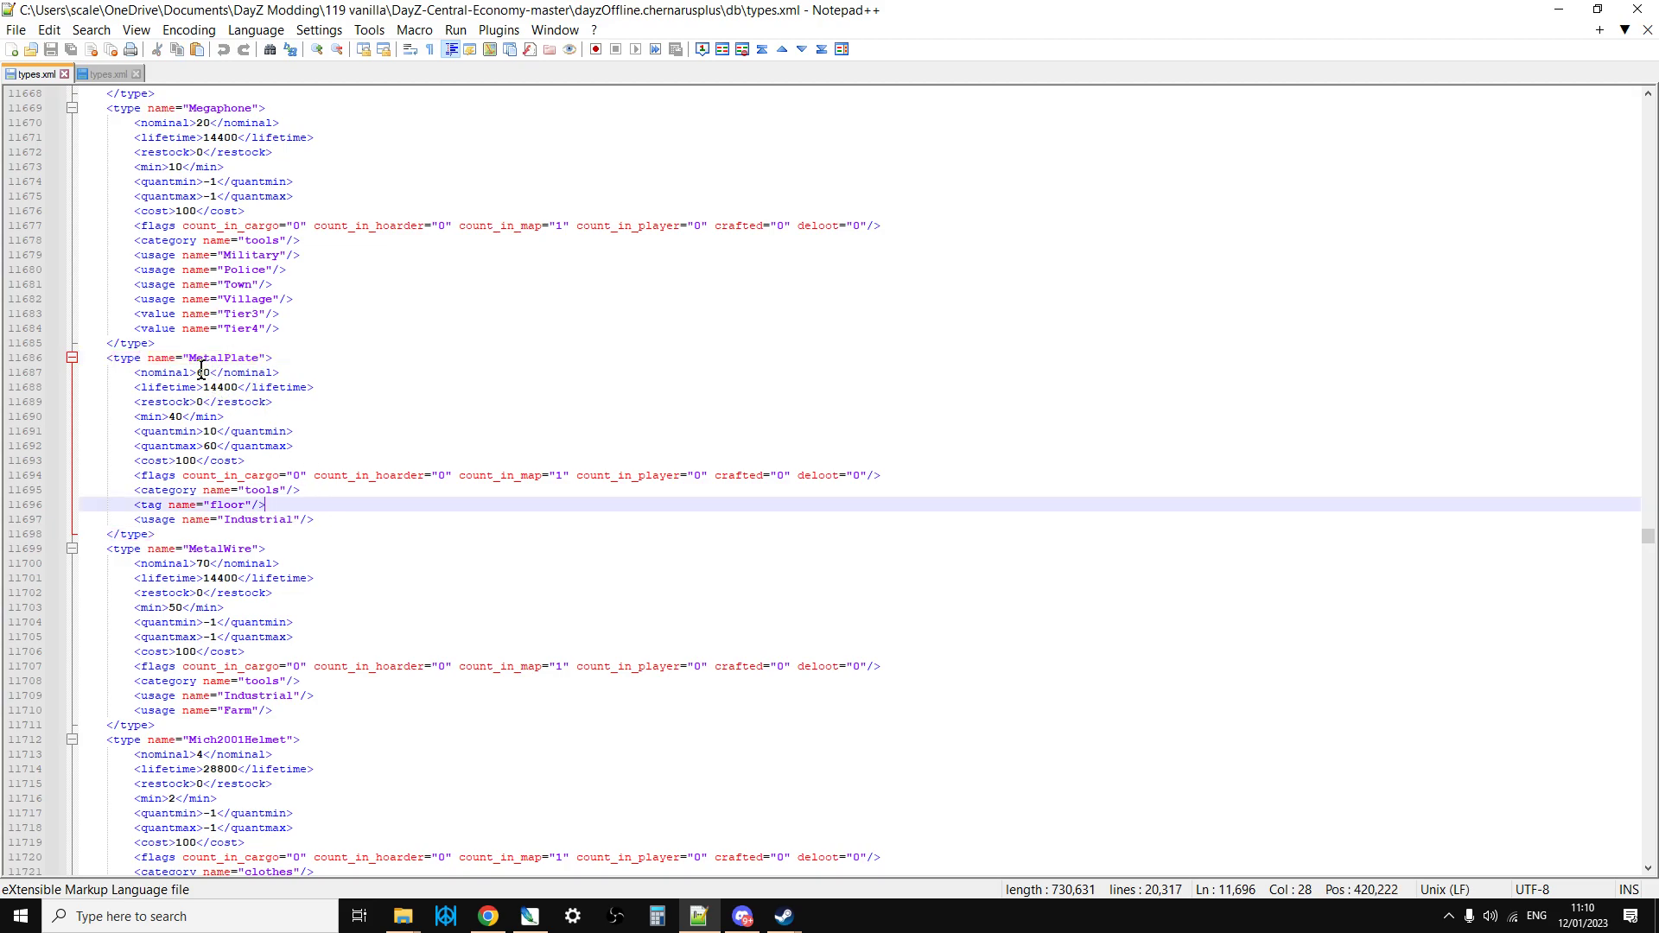
pyautogui.moveTo(317, 520); pyautogui.dragTo(132, 519)
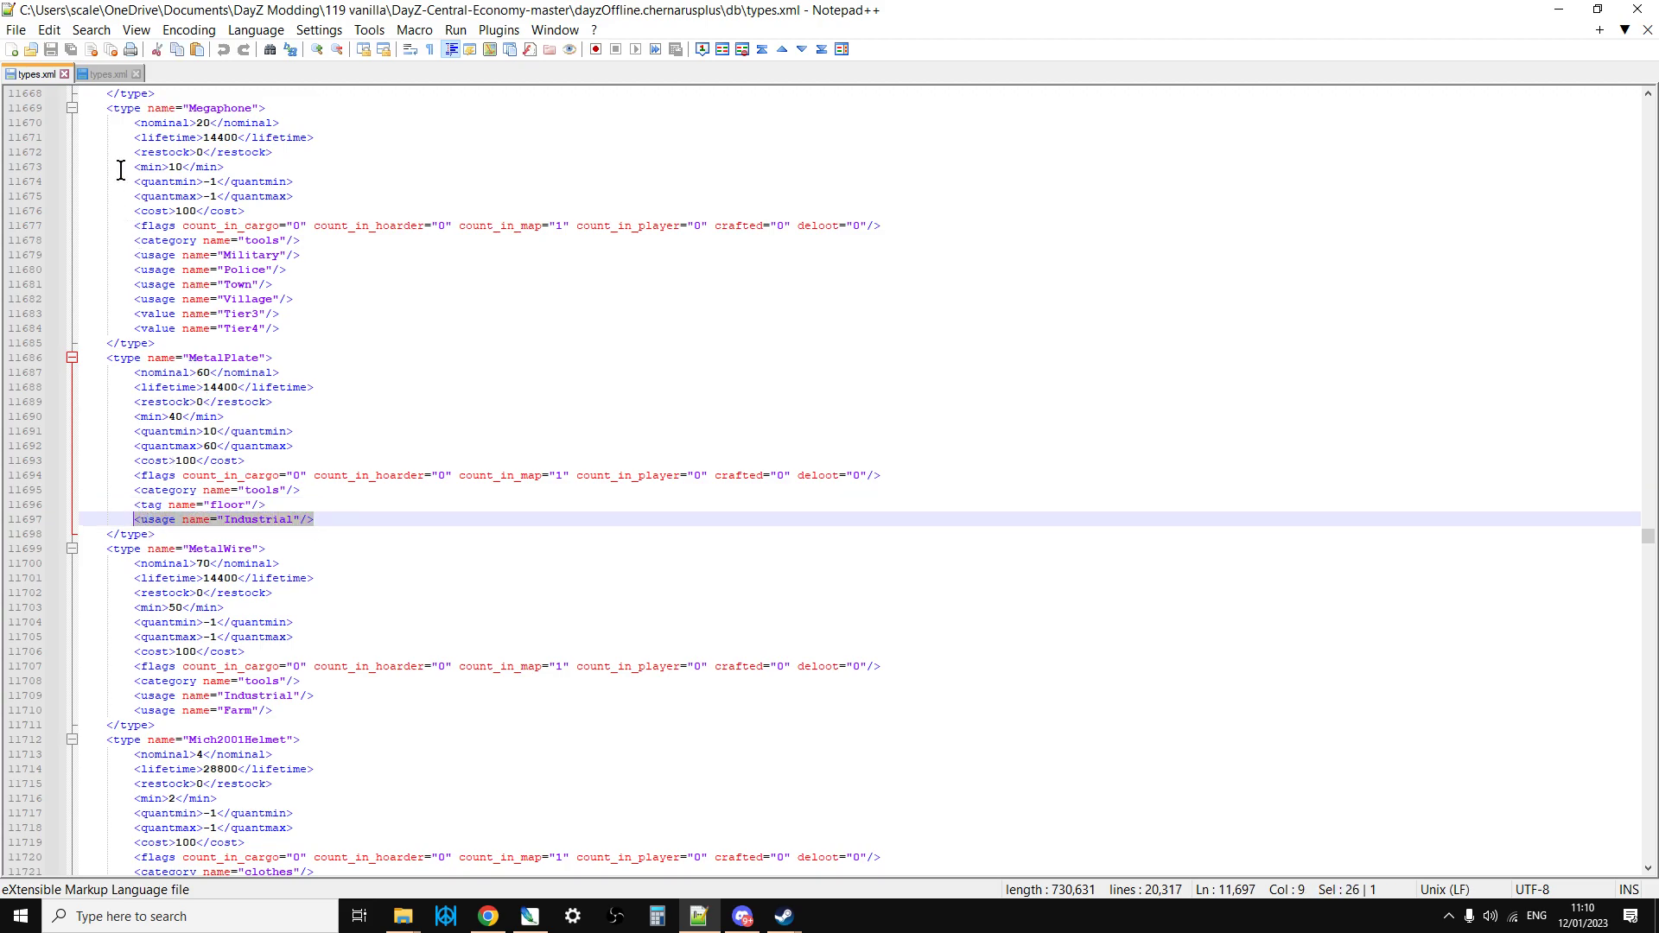
# Step: Examine the MetalPlate entry in the Enoch types.xml, highlighting its nominal value and its Industrial usage line
pyautogui.click(107, 74)
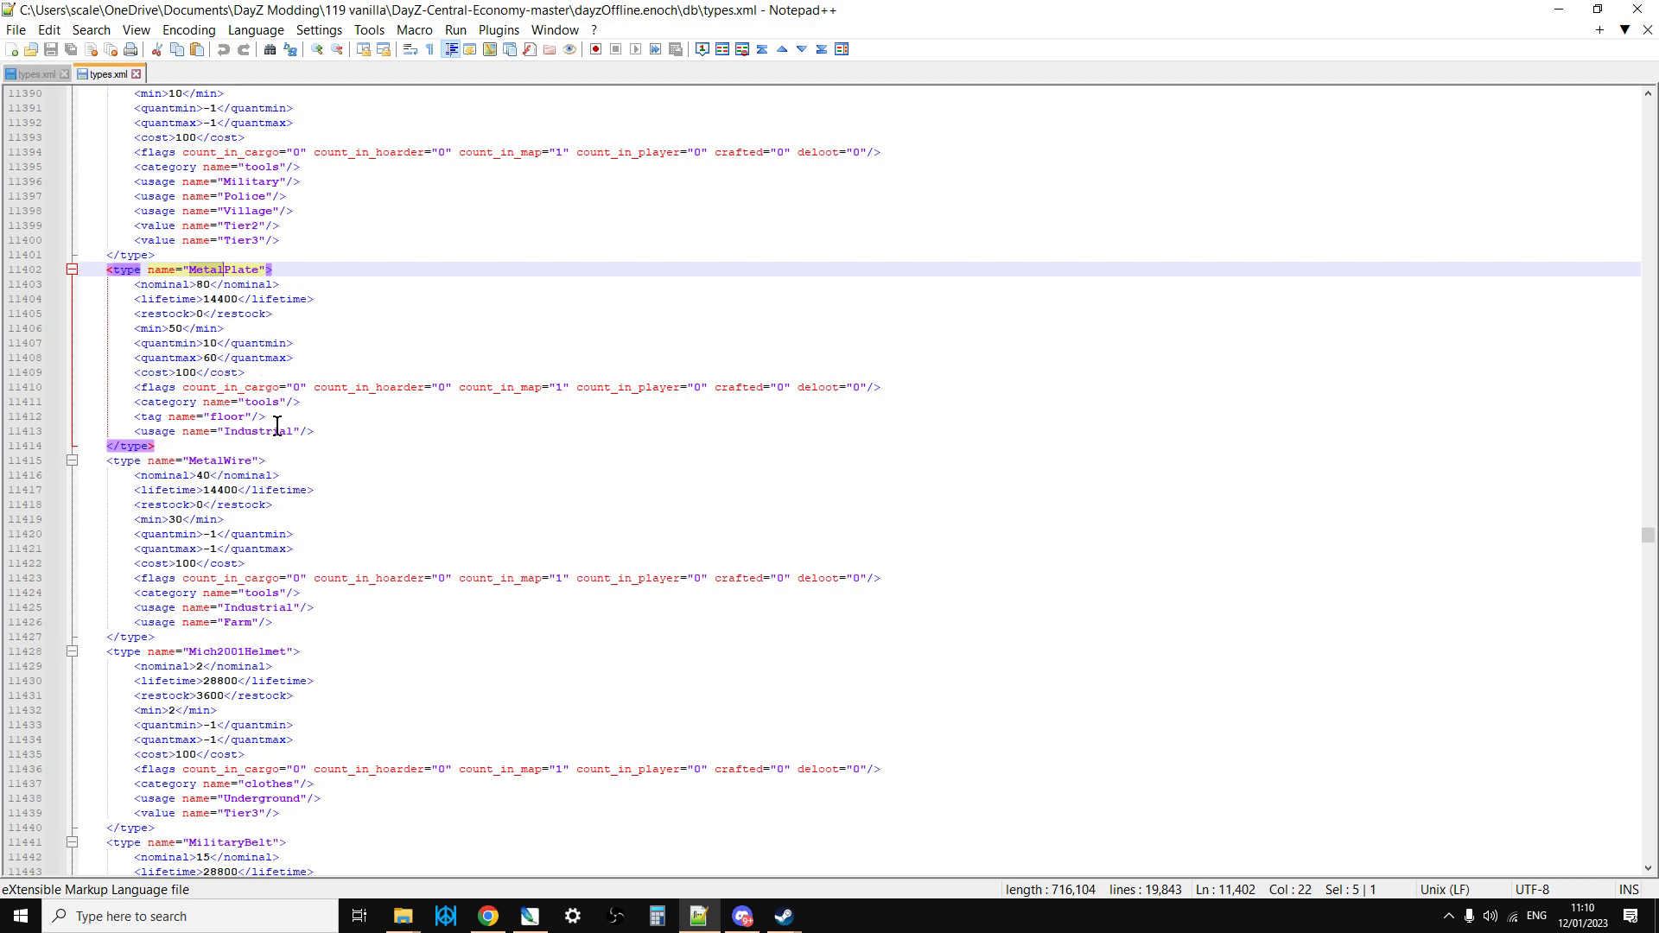
pyautogui.moveTo(212, 285); pyautogui.dragTo(190, 285)
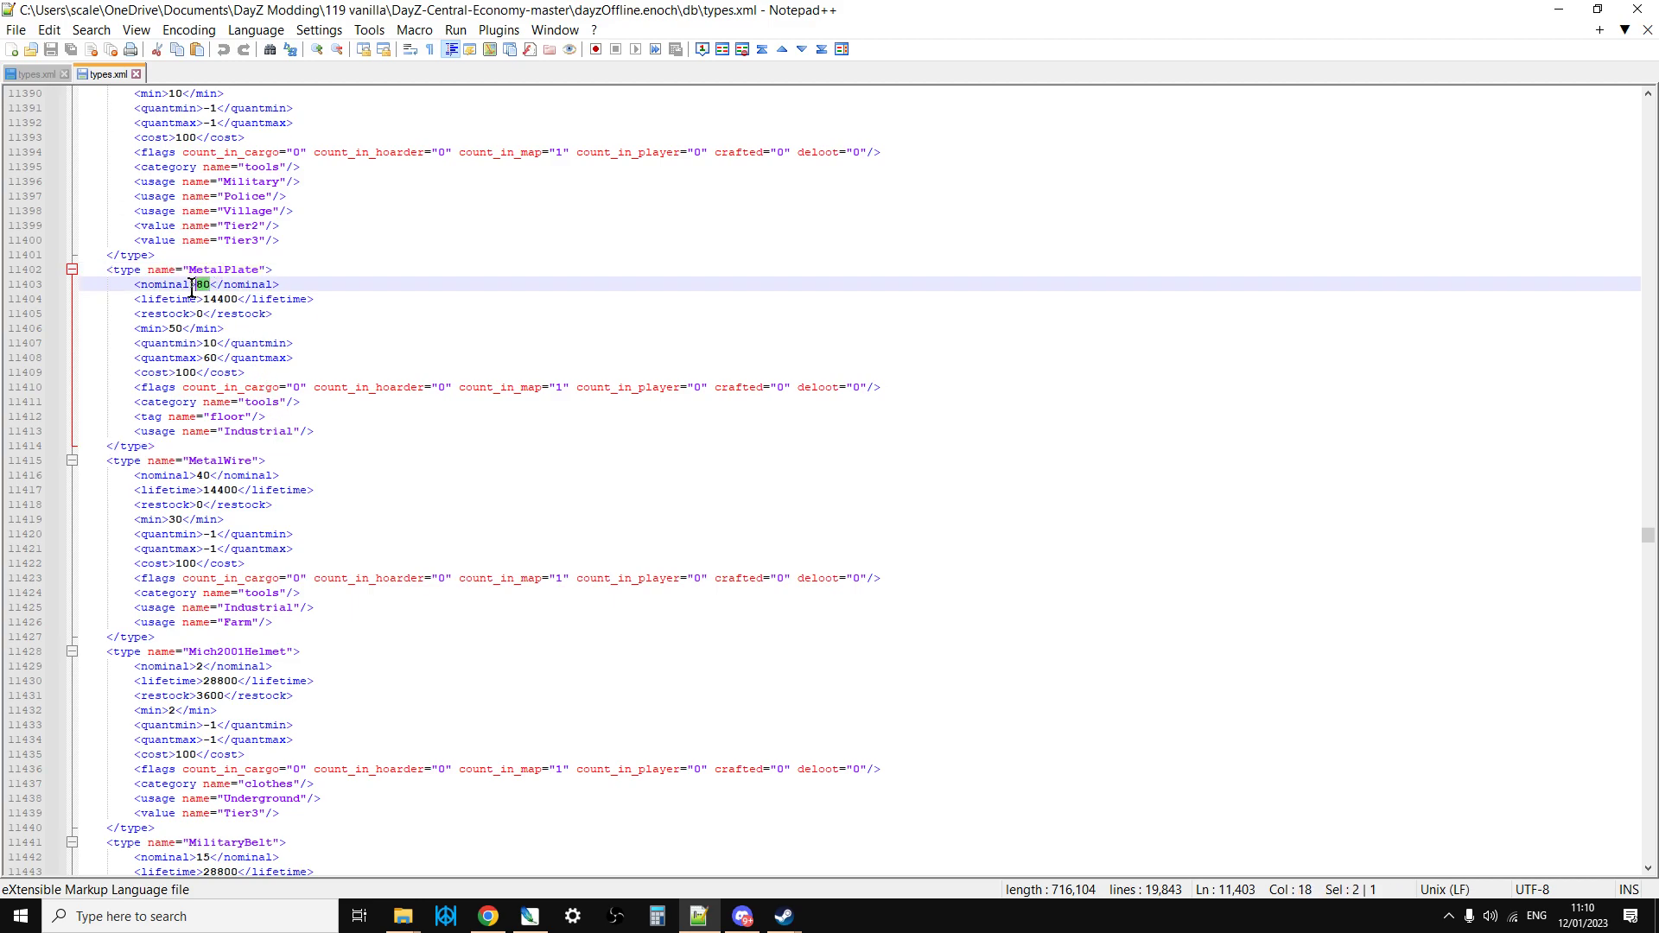
pyautogui.click(209, 285)
pyautogui.click(331, 427)
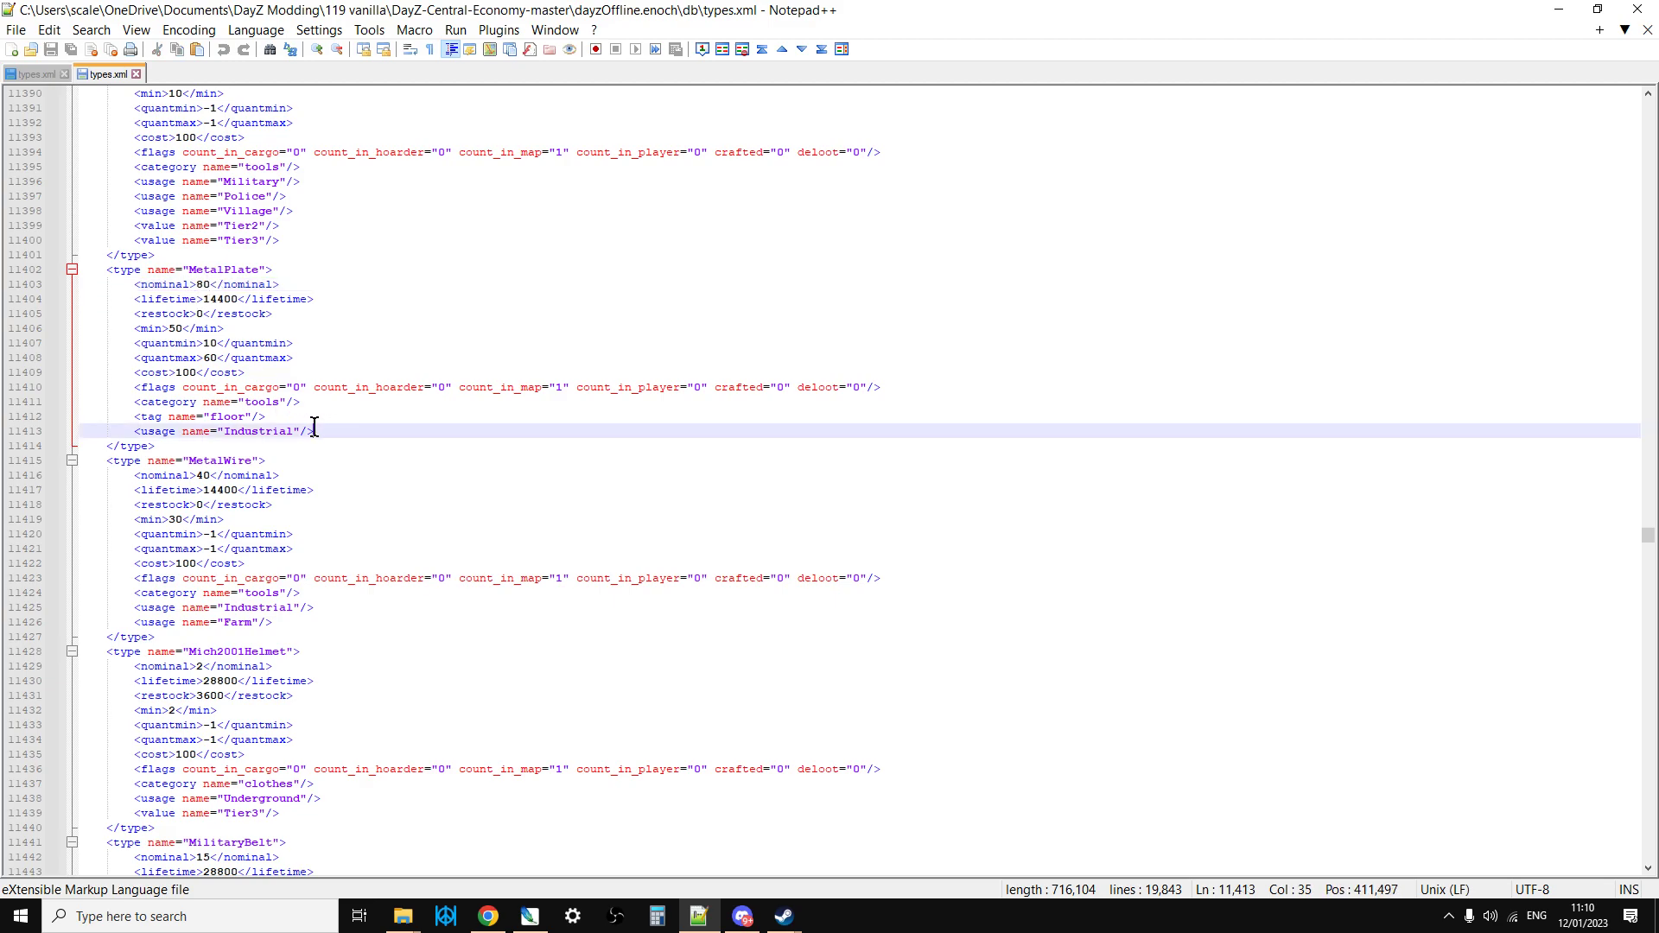
pyautogui.moveTo(314, 427); pyautogui.dragTo(199, 432)
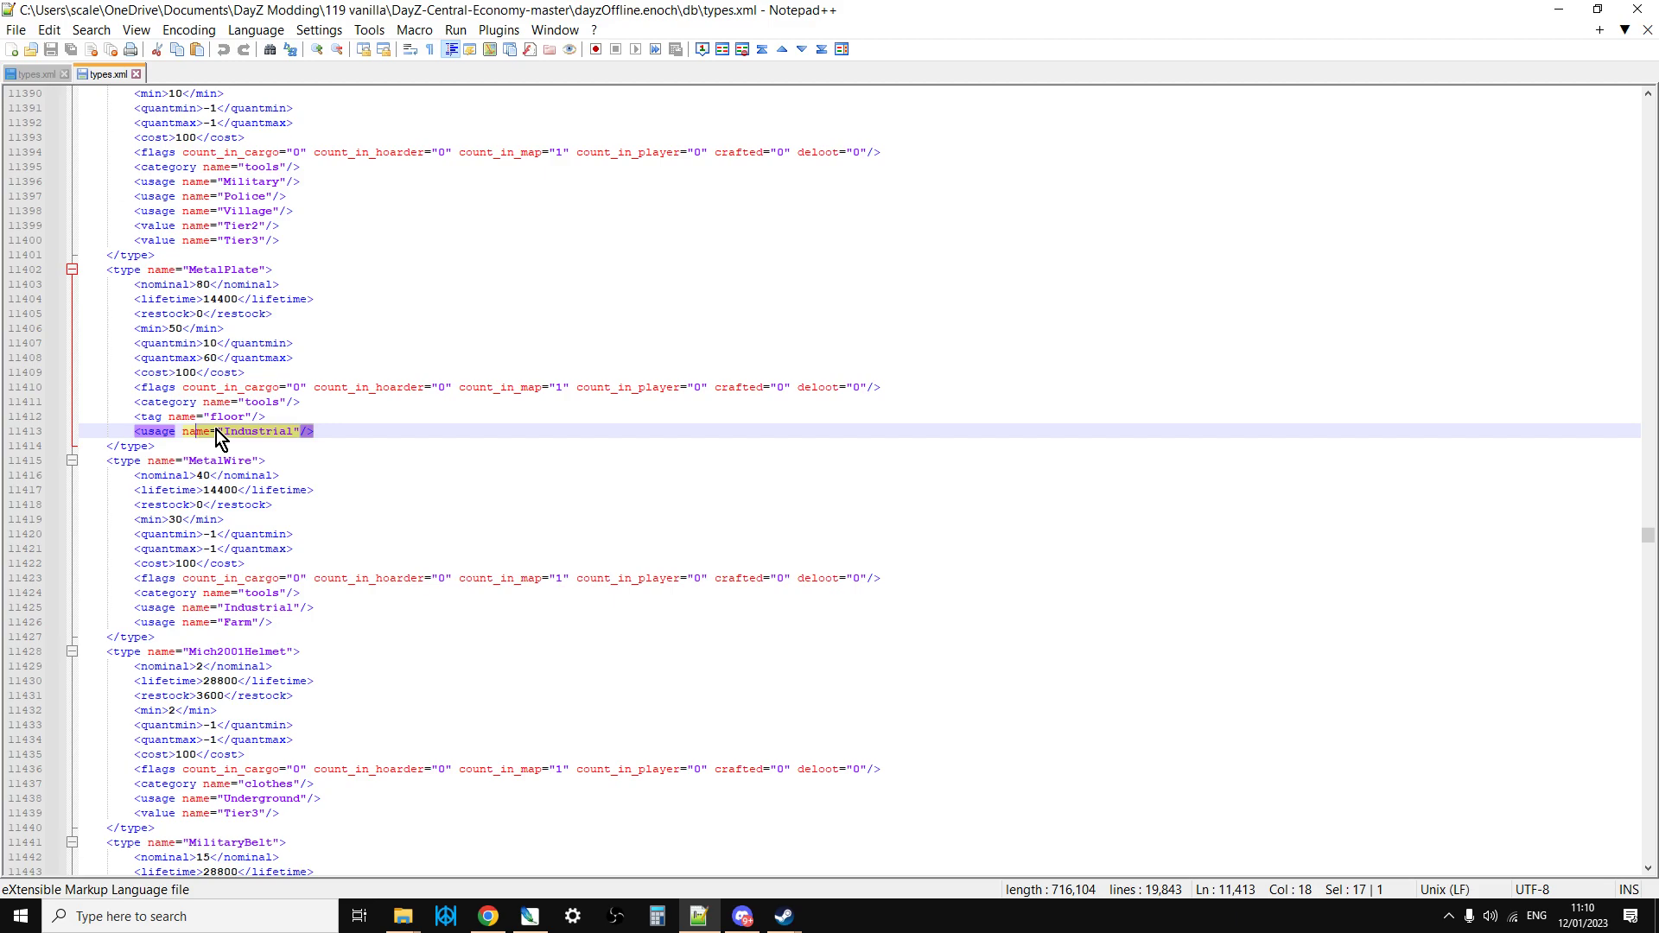
# Step: Switch to the browser's iZurvive Chernarus map and review which loot tier and Industrial loot filters are enabled
pyautogui.hotkey('alt', 'Tab')
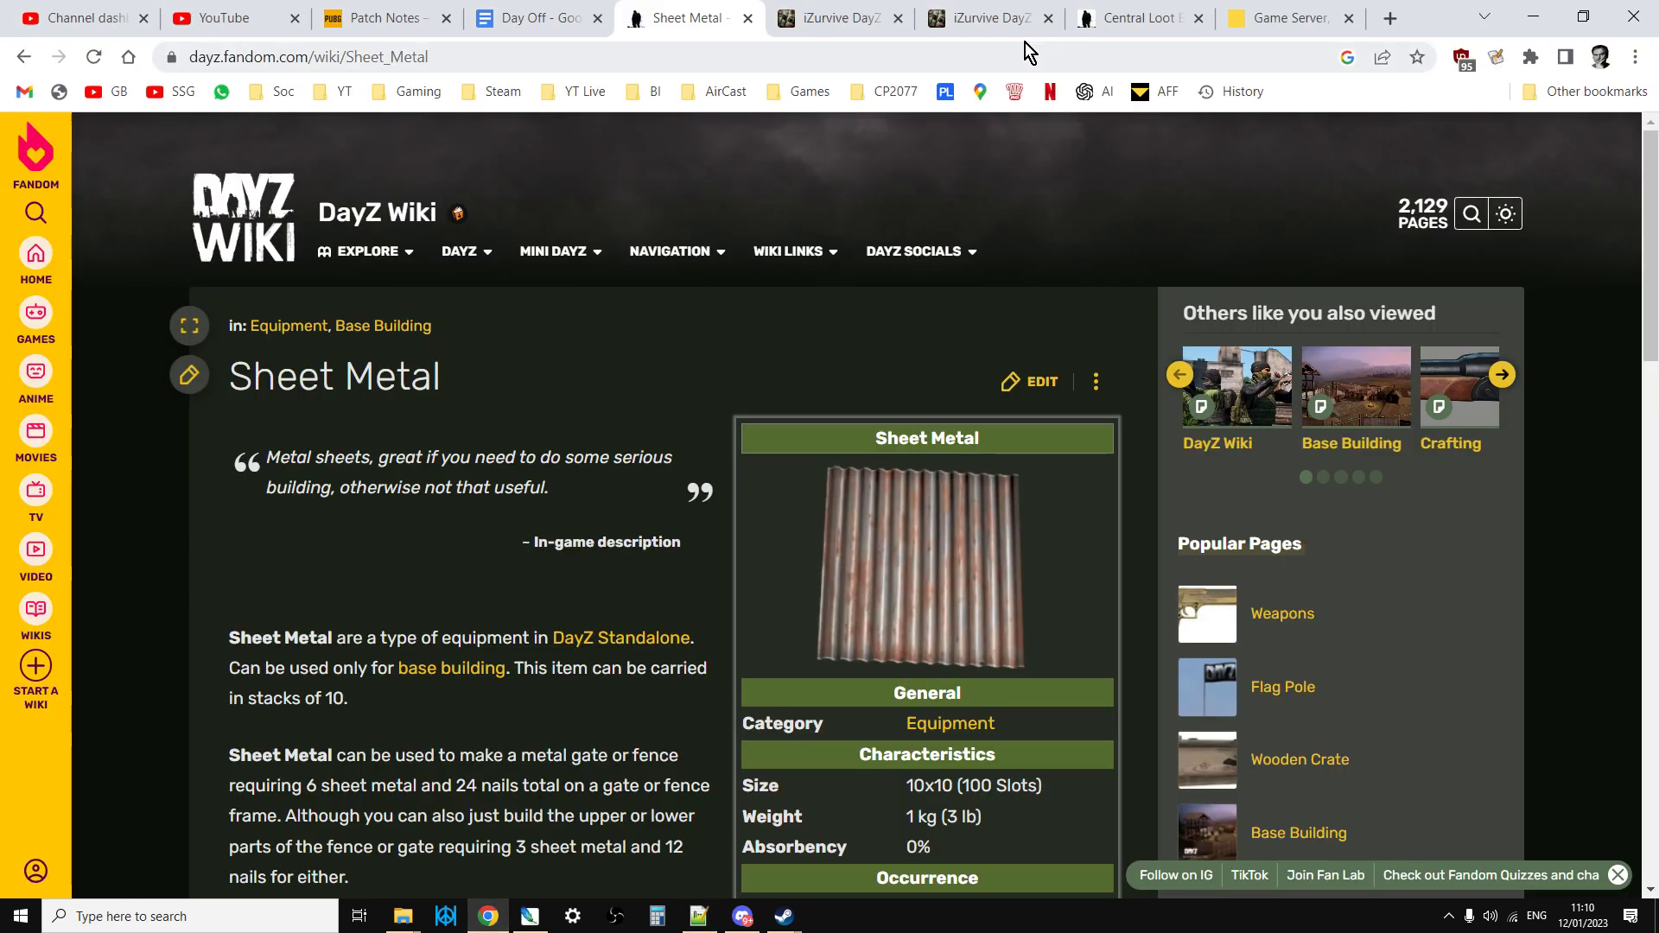
pyautogui.hotkey('ctrl', 'Tab')
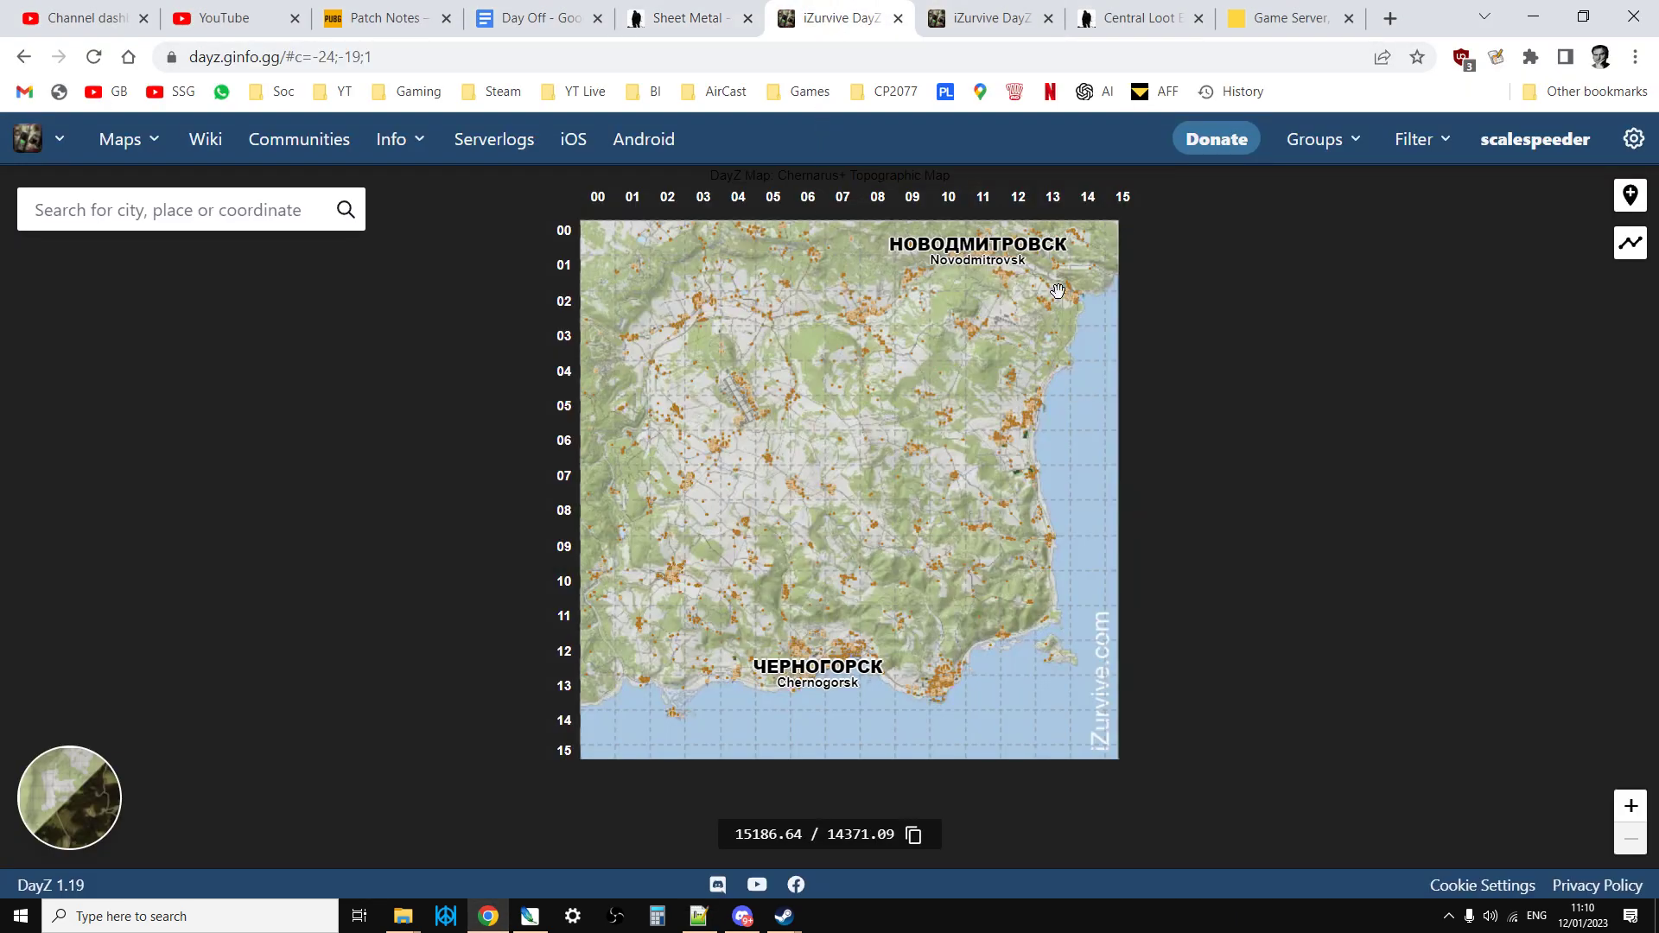
pyautogui.click(1451, 147)
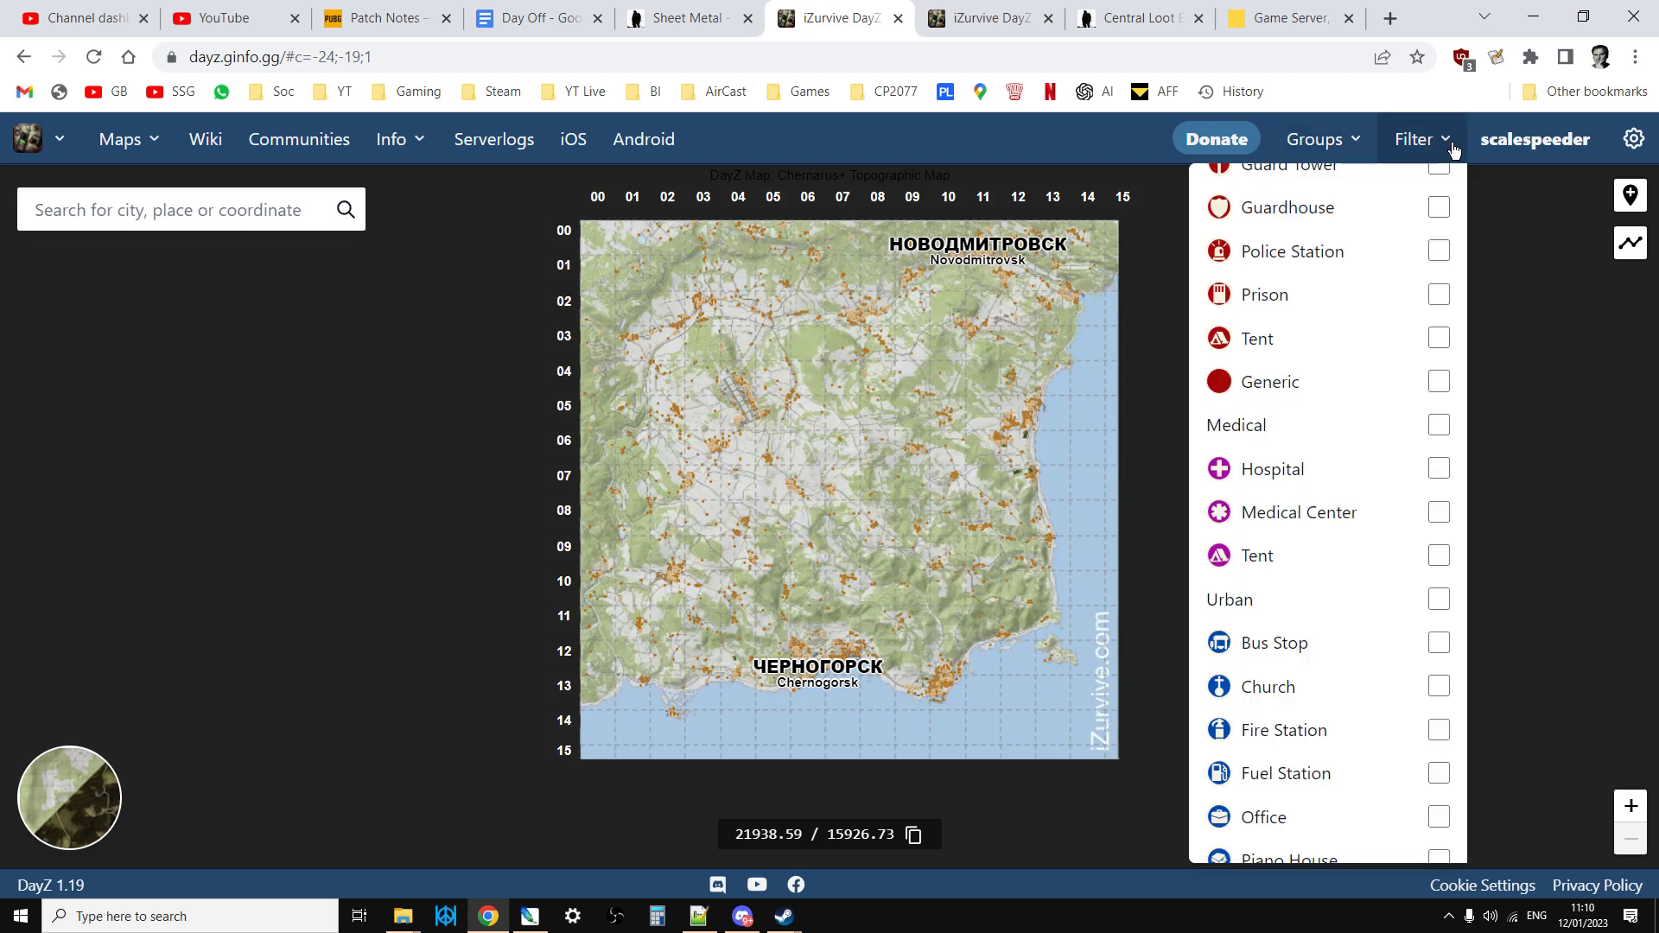
pyautogui.scroll(-10, 1397, 491)
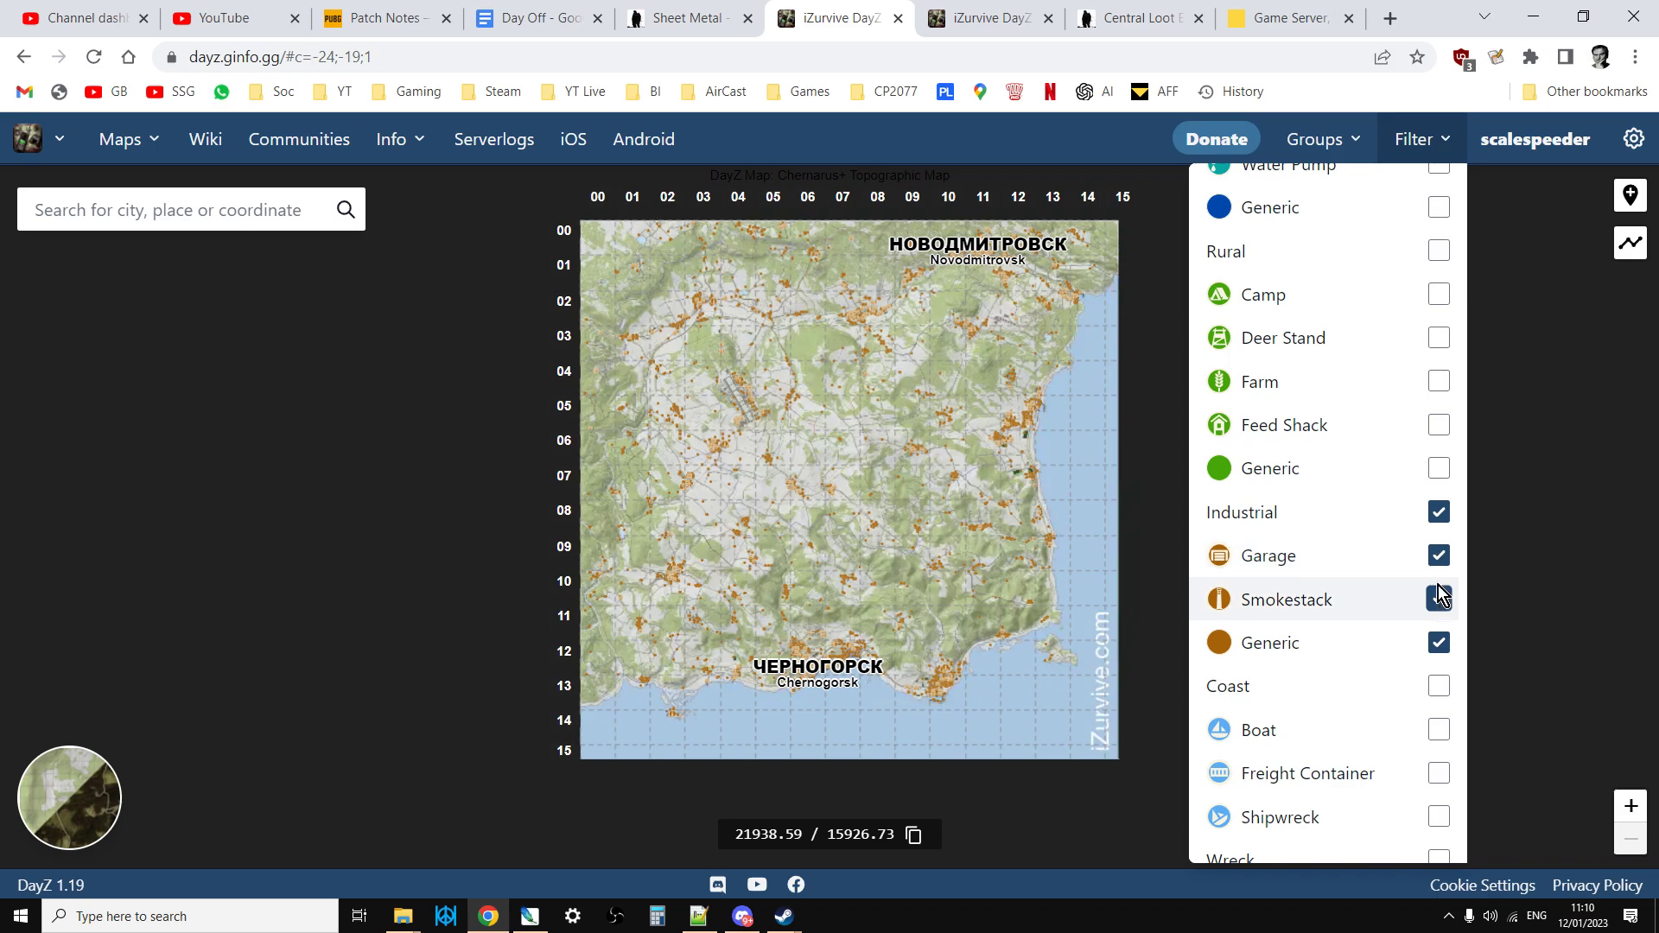
pyautogui.scroll(10, 1448, 560)
pyautogui.scroll(7, 1448, 560)
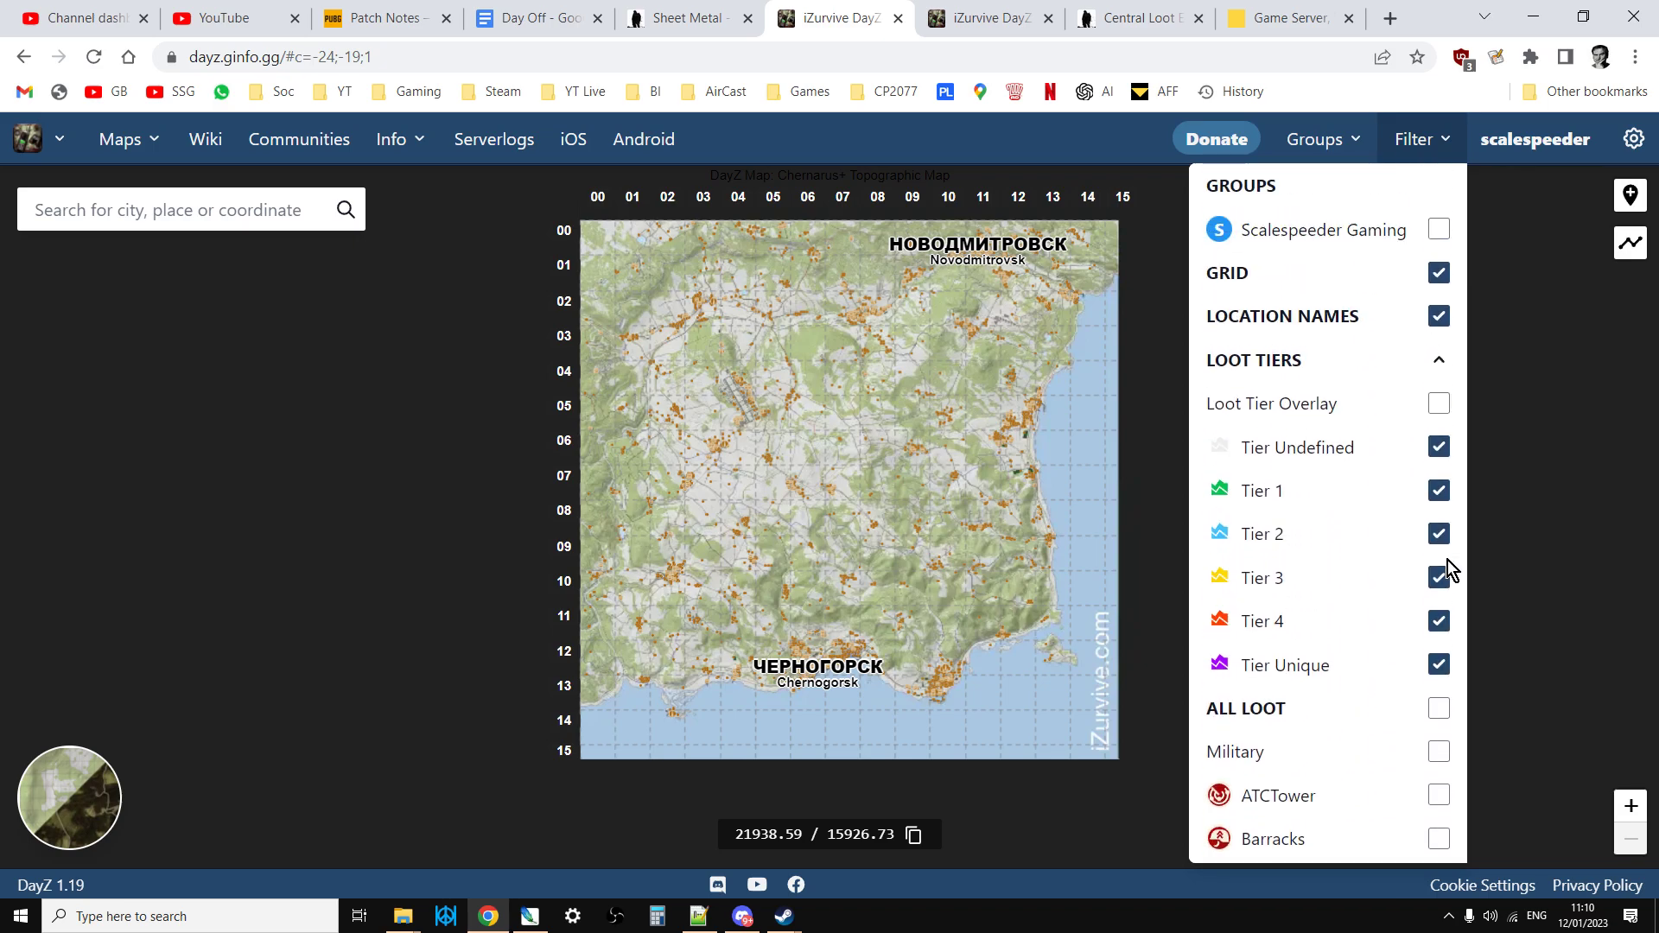
pyautogui.scroll(-1, 1434, 579)
pyautogui.scroll(-15, 1417, 618)
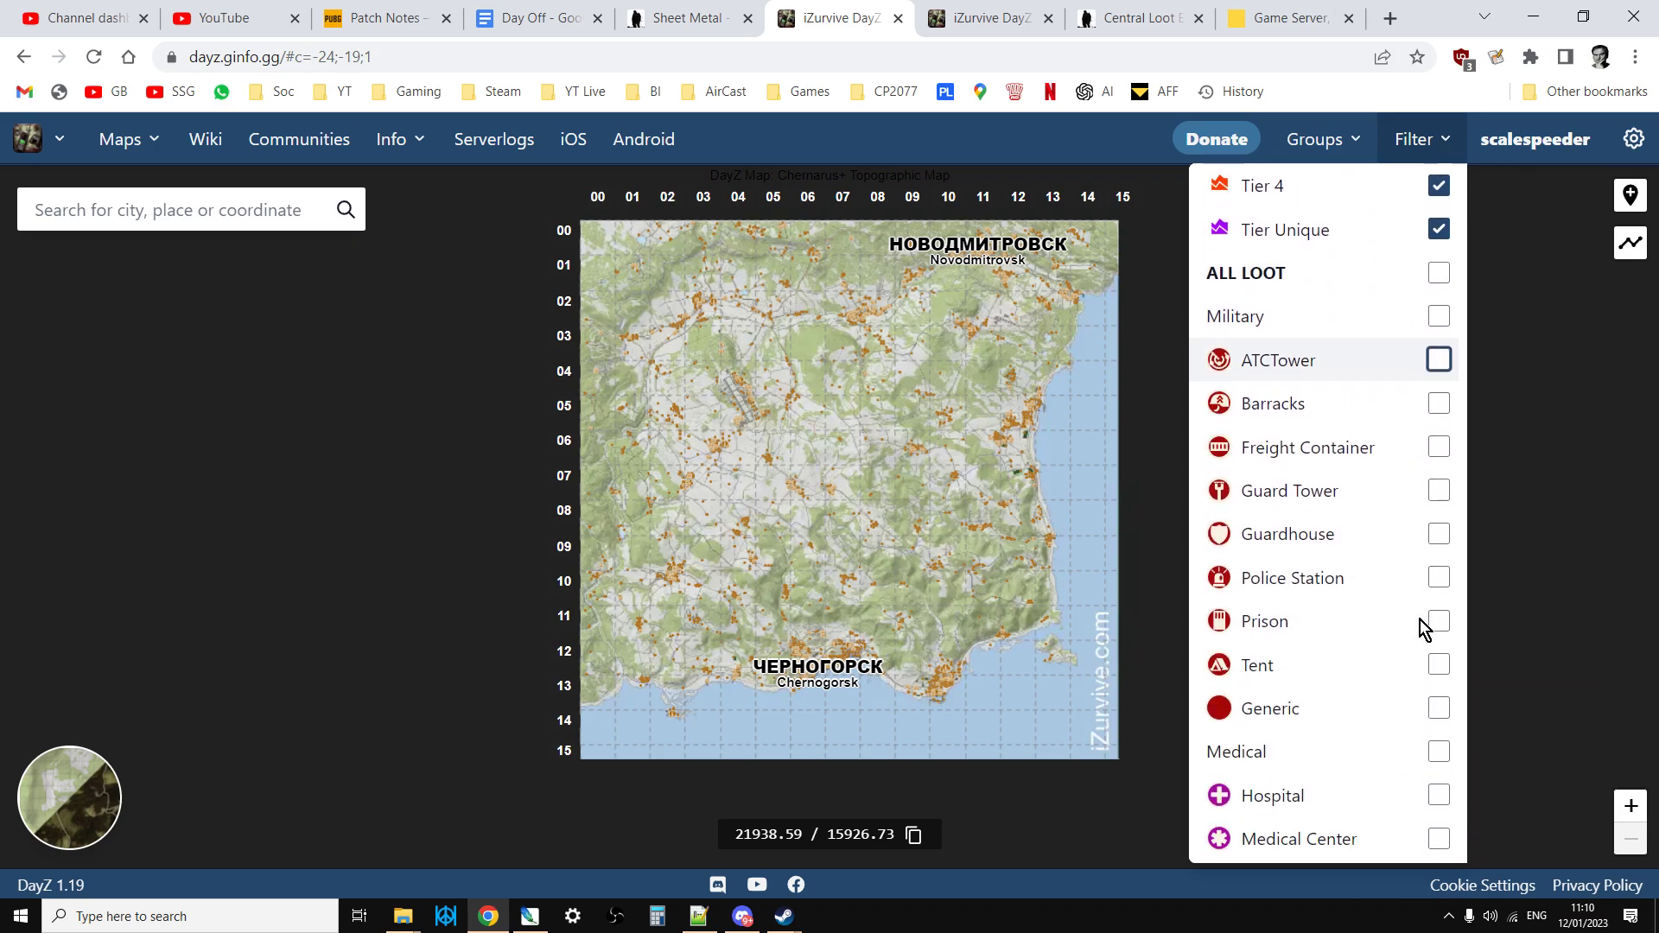
pyautogui.scroll(-2, 1428, 639)
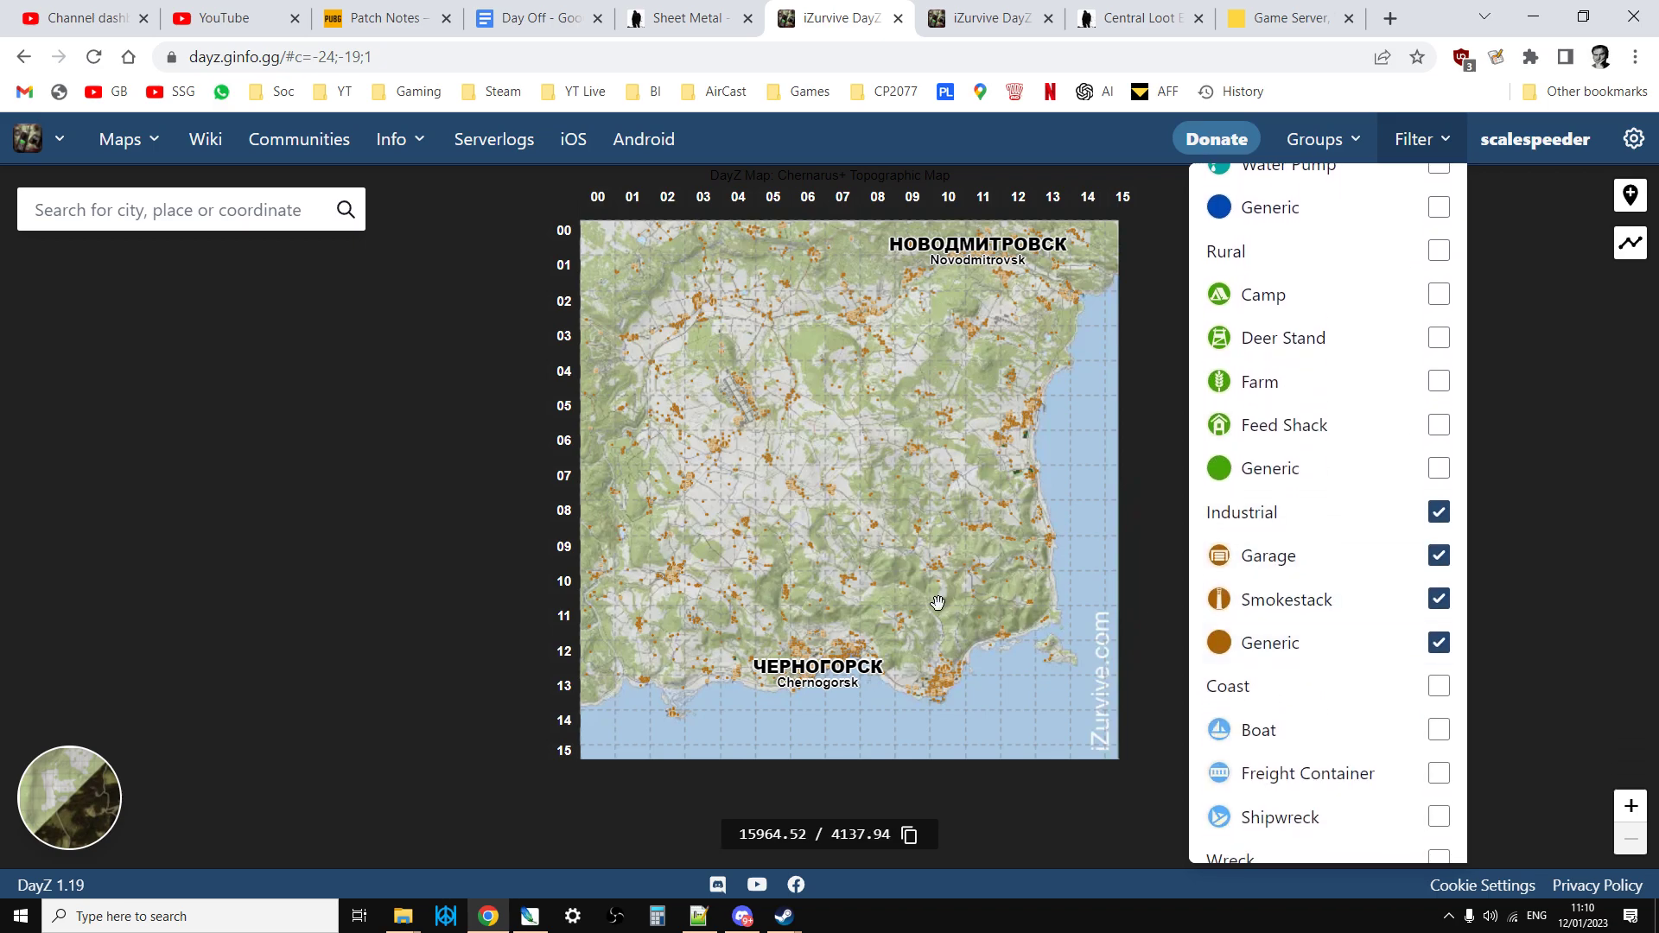
pyautogui.click(1447, 140)
# Step: Inspect the loot usages and categories of three industrial shed markers in Shakhovka on the Chernarus map
pyautogui.scroll(3, 892, 492)
pyautogui.scroll(2, 864, 674)
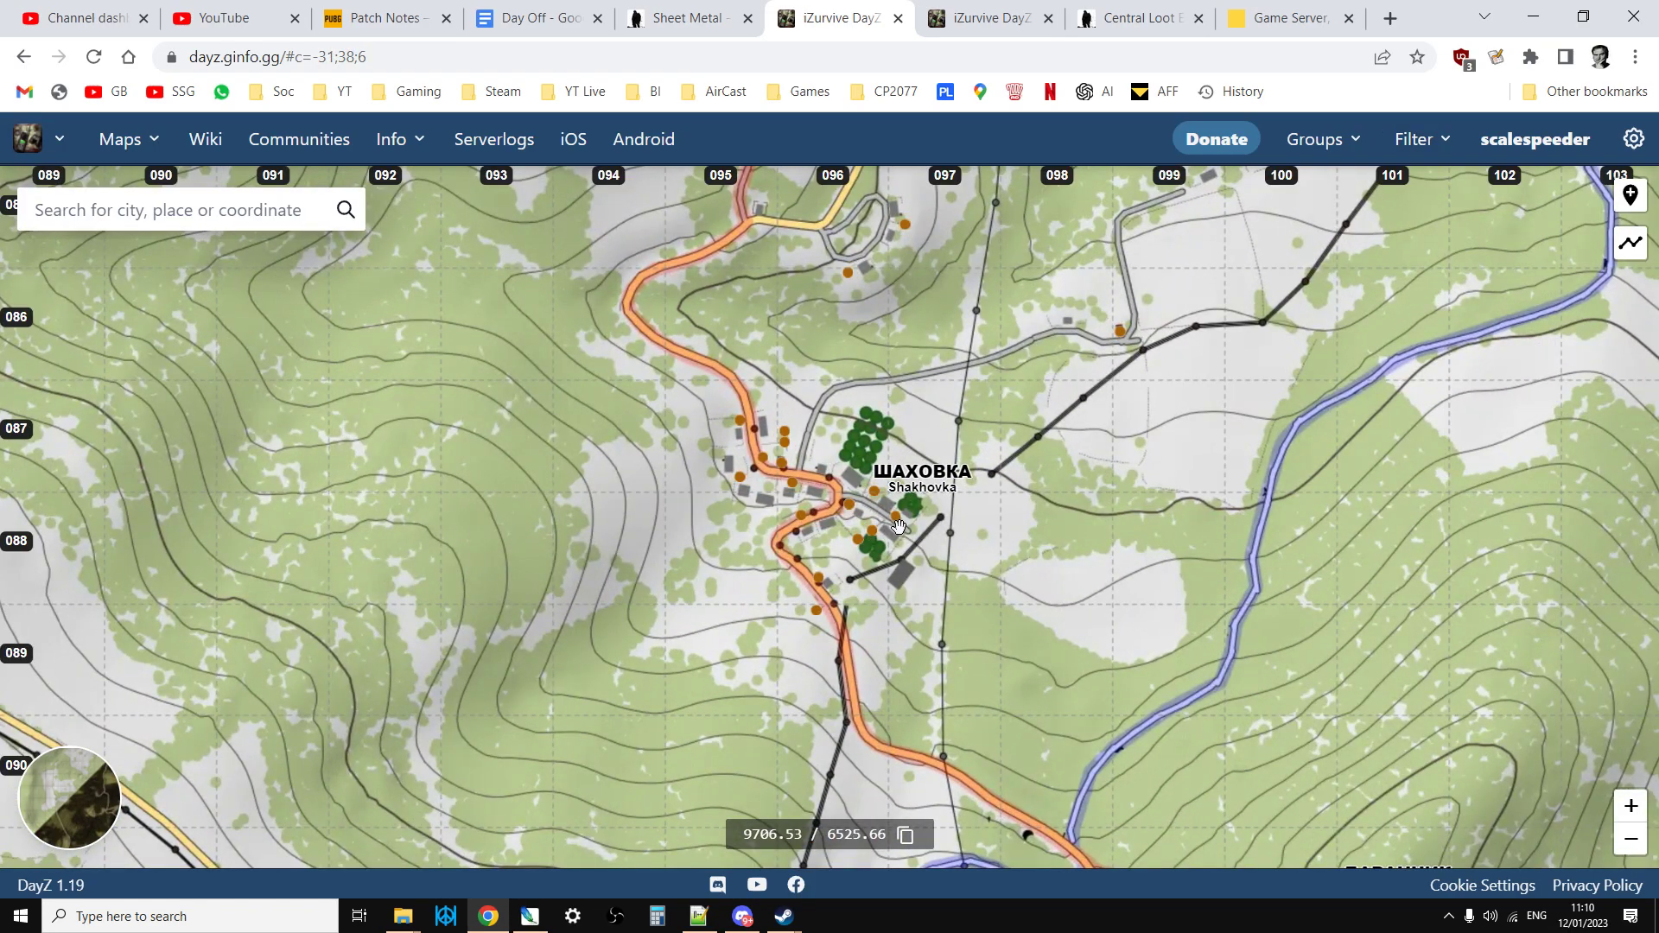
pyautogui.click(896, 517)
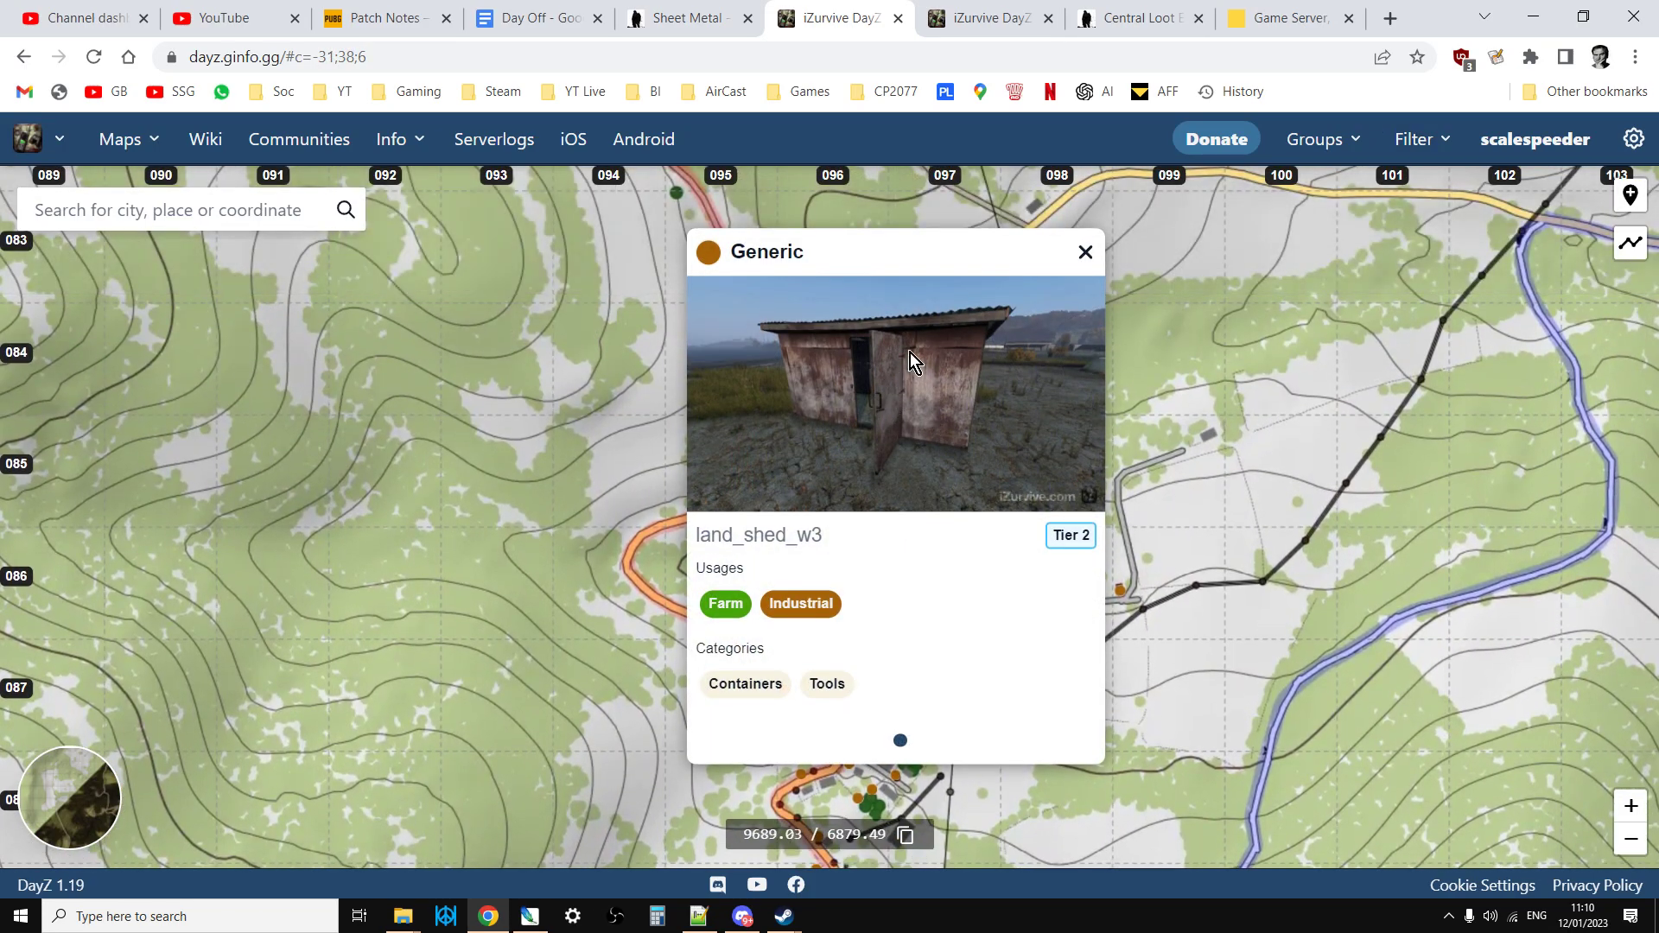
pyautogui.click(1085, 252)
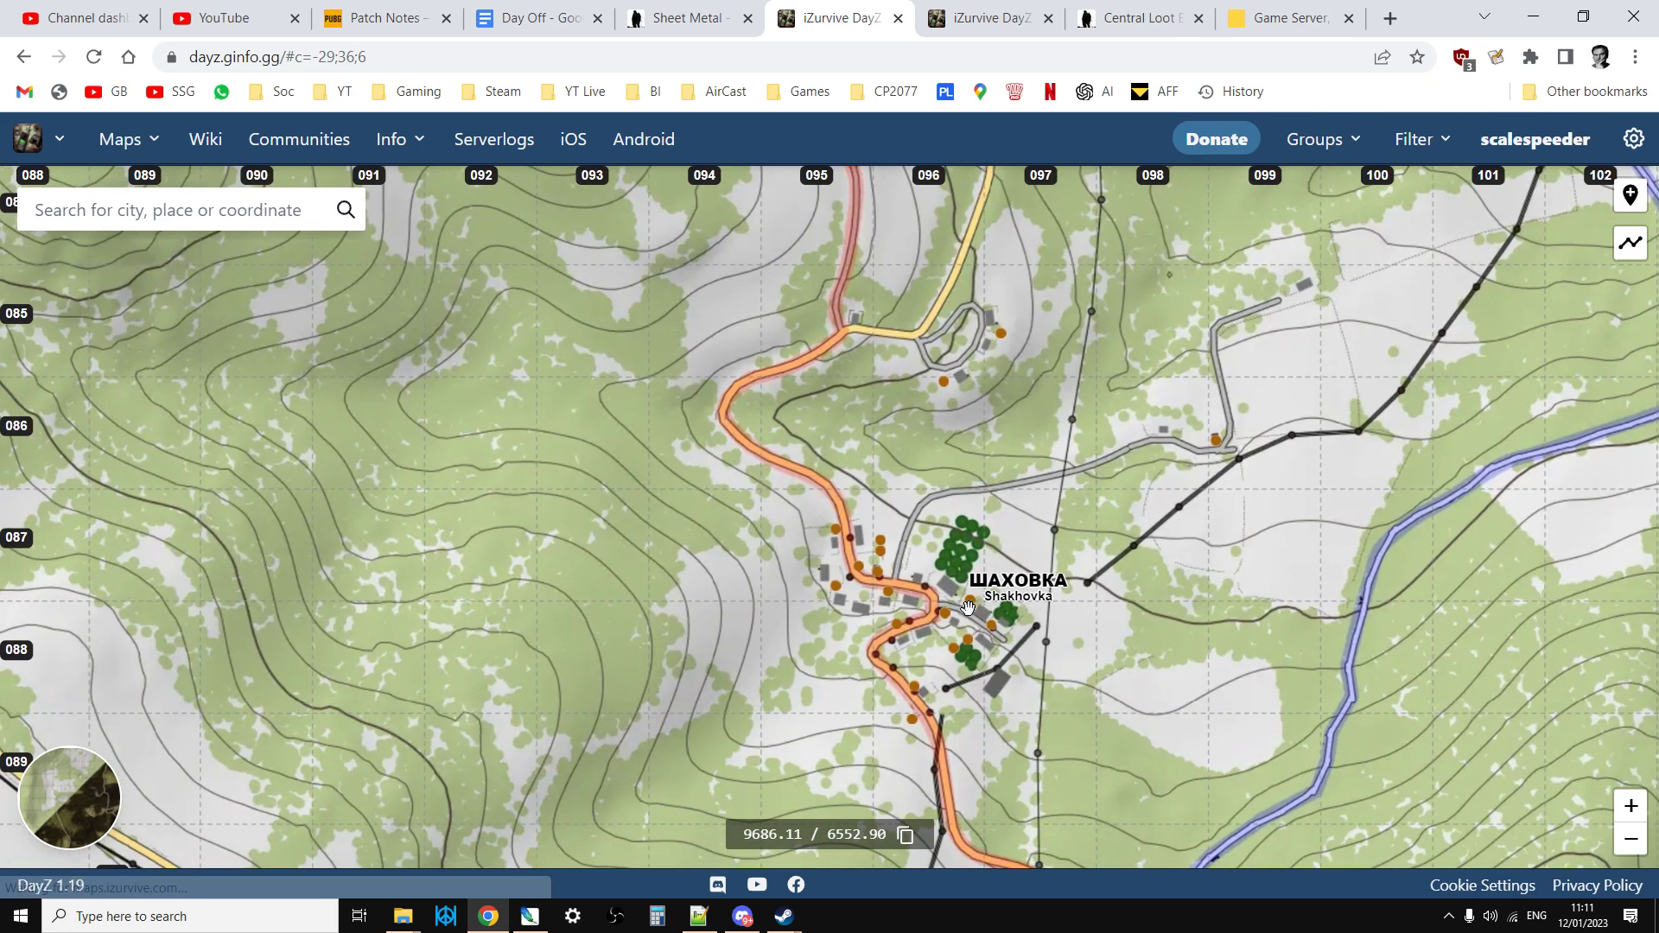
pyautogui.click(969, 602)
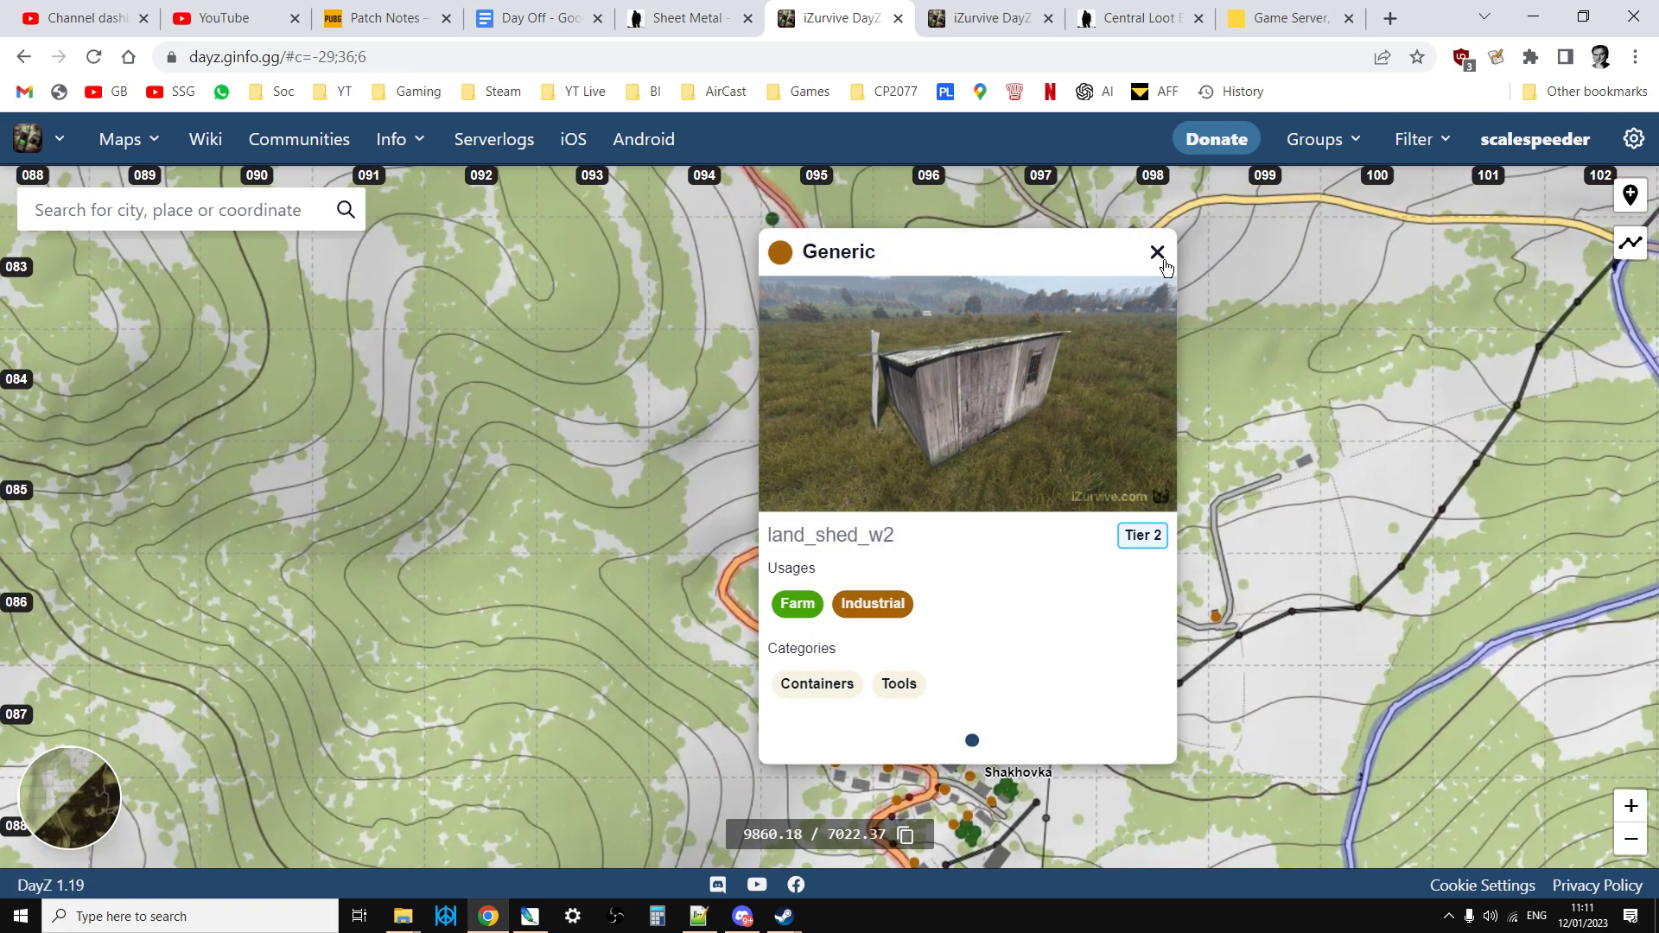
pyautogui.click(1163, 261)
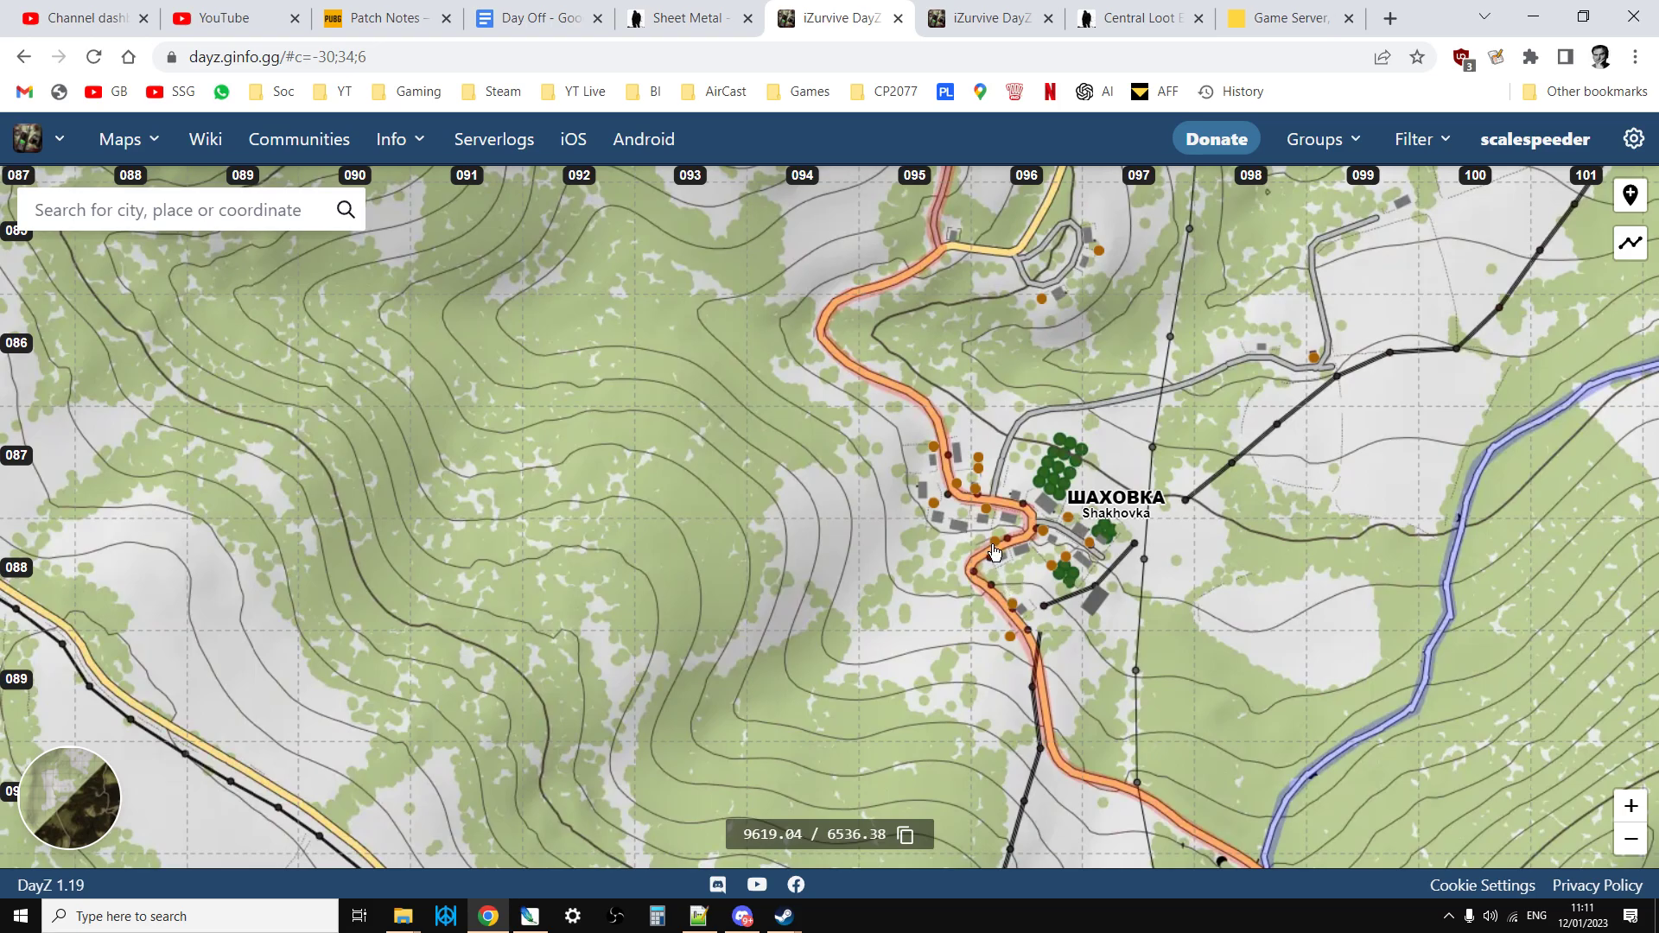
pyautogui.click(993, 551)
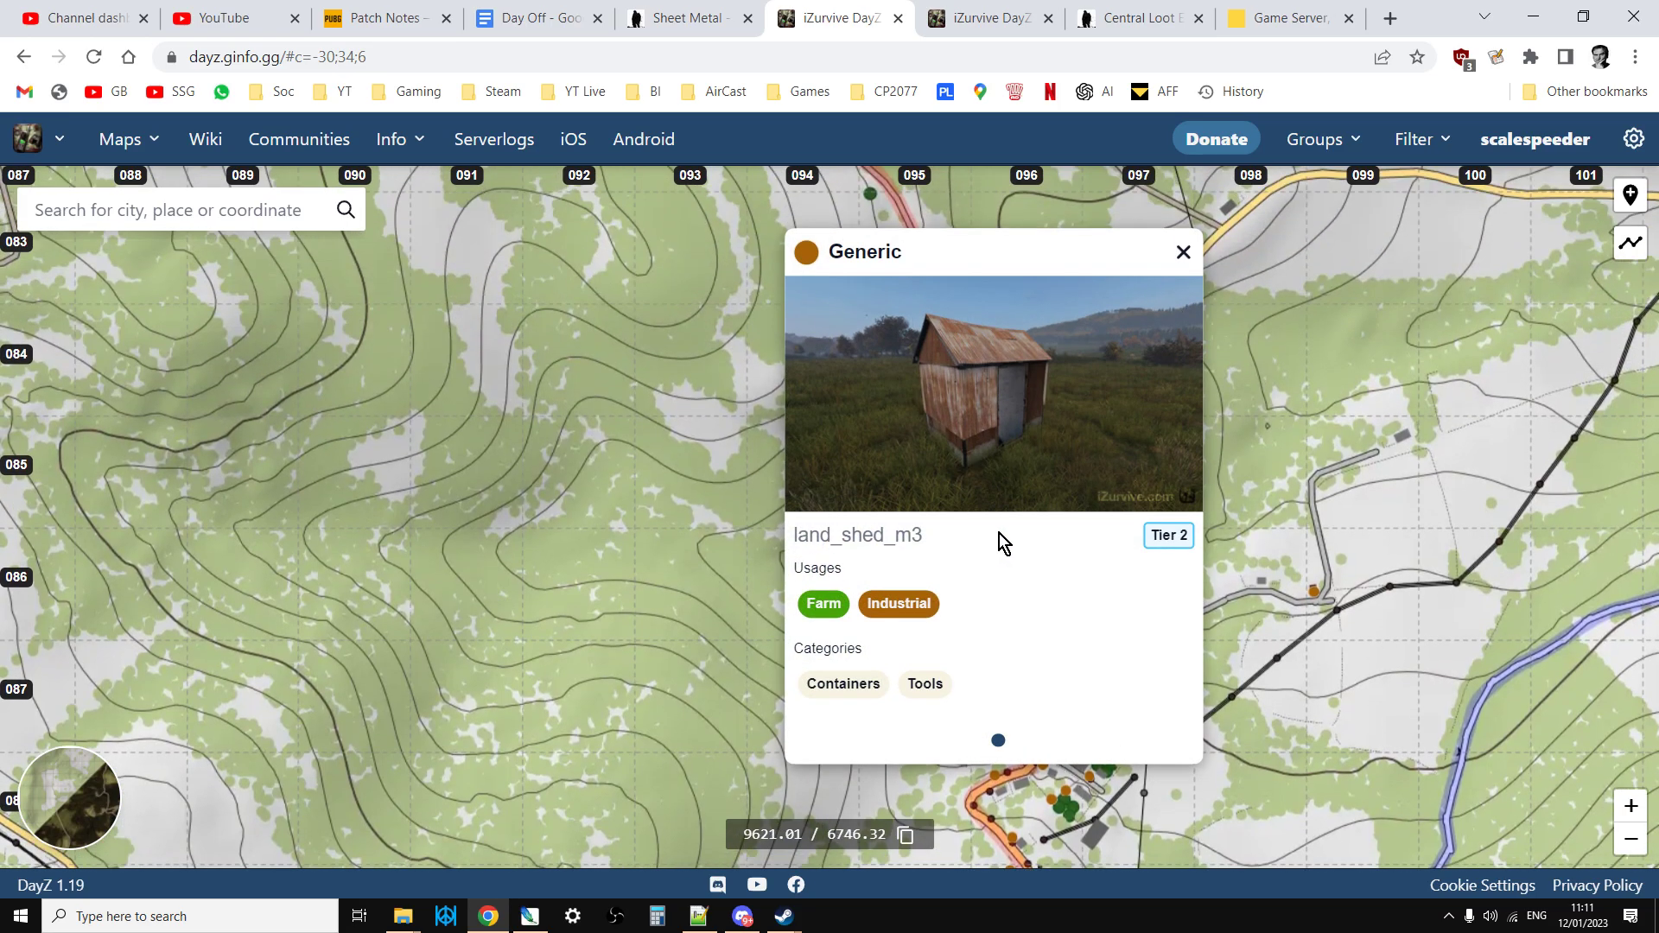
pyautogui.click(1182, 251)
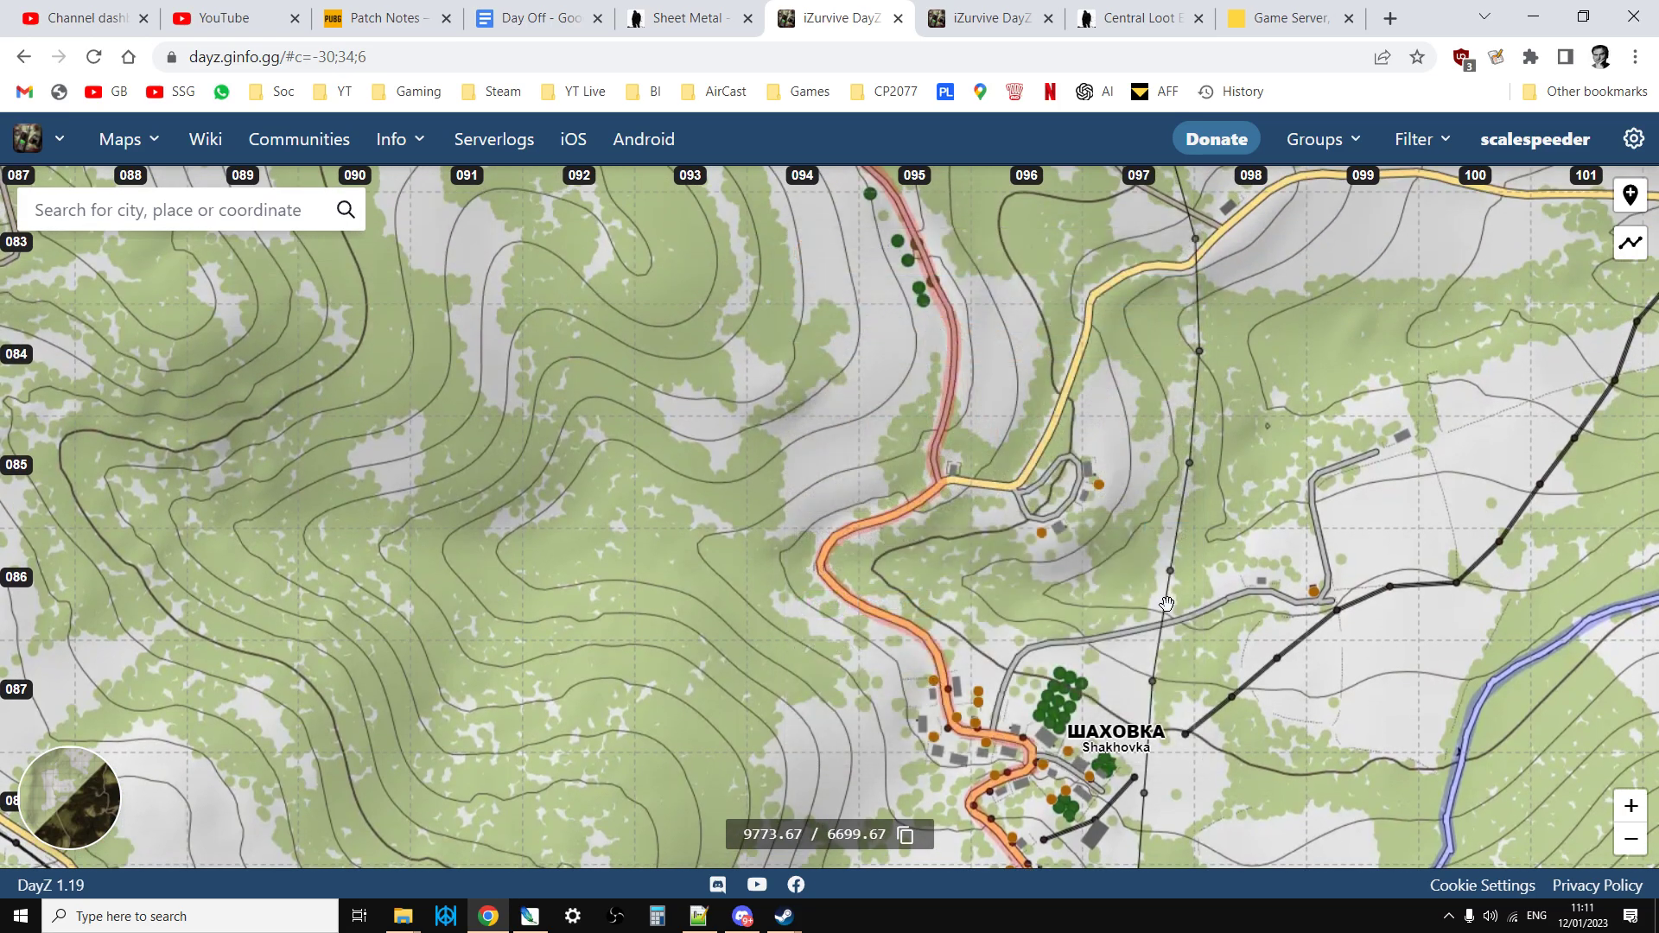
# Step: Inspect the loot details of the pier crane marker at the docks south of Prigorodki
pyautogui.scroll(-1, 1175, 638)
pyautogui.scroll(-2, 1175, 637)
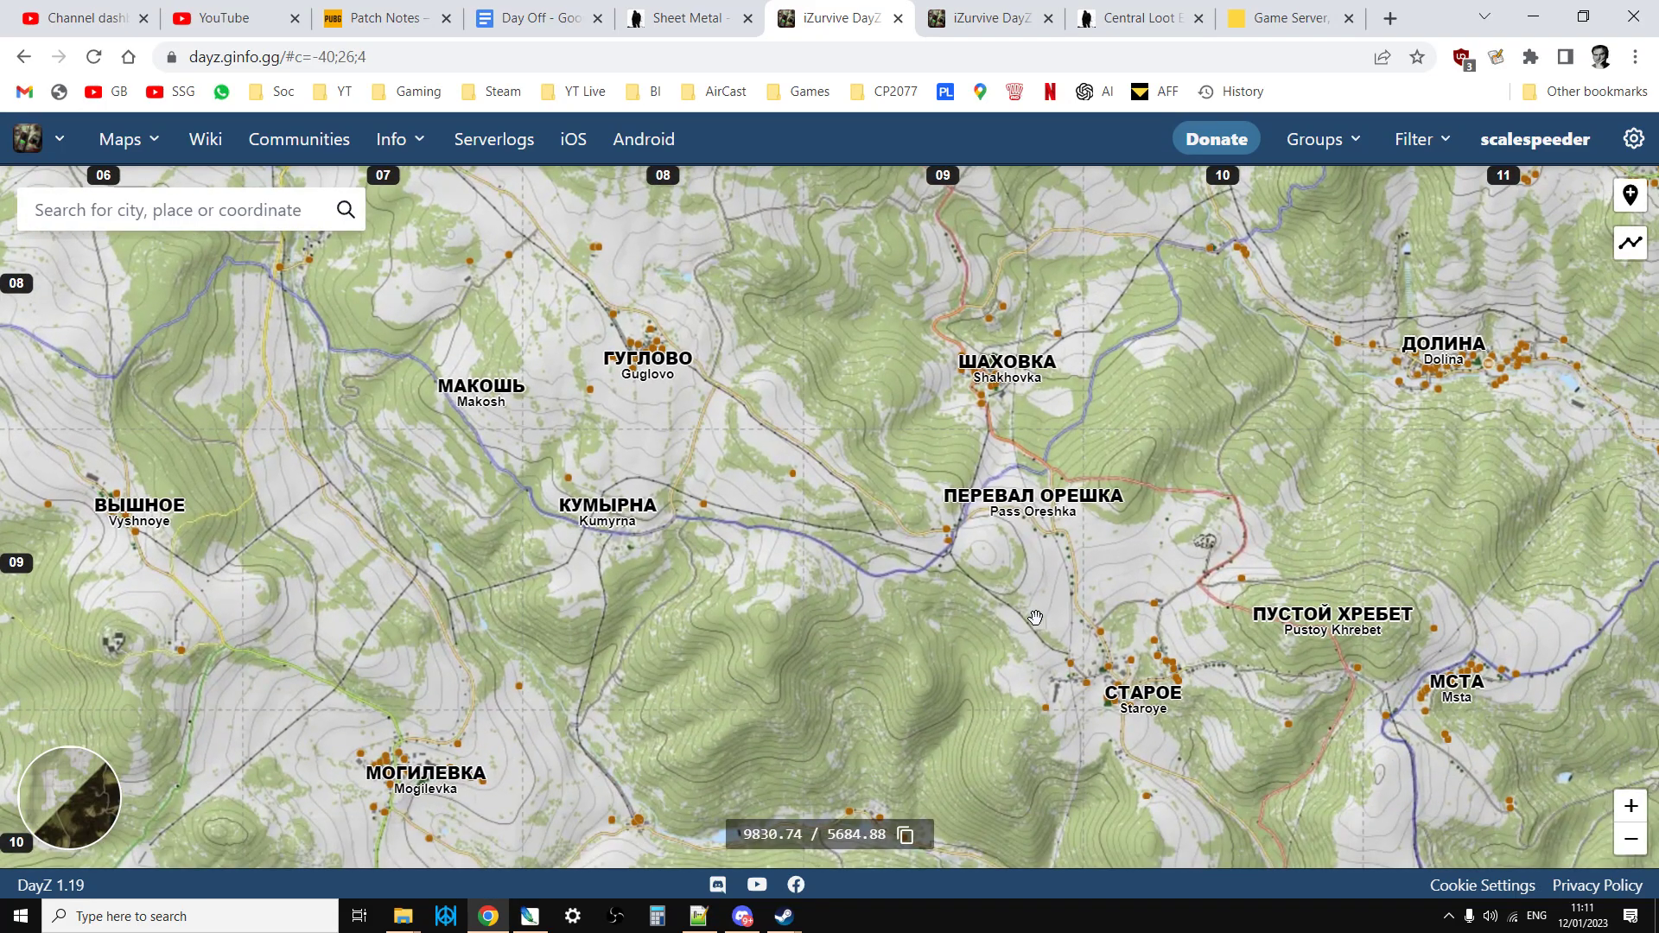
pyautogui.moveTo(721, 688); pyautogui.dragTo(911, 602)
pyautogui.moveTo(1076, 669); pyautogui.dragTo(1123, 173)
pyautogui.moveTo(800, 820); pyautogui.dragTo(886, 676)
pyautogui.scroll(1, 886, 676)
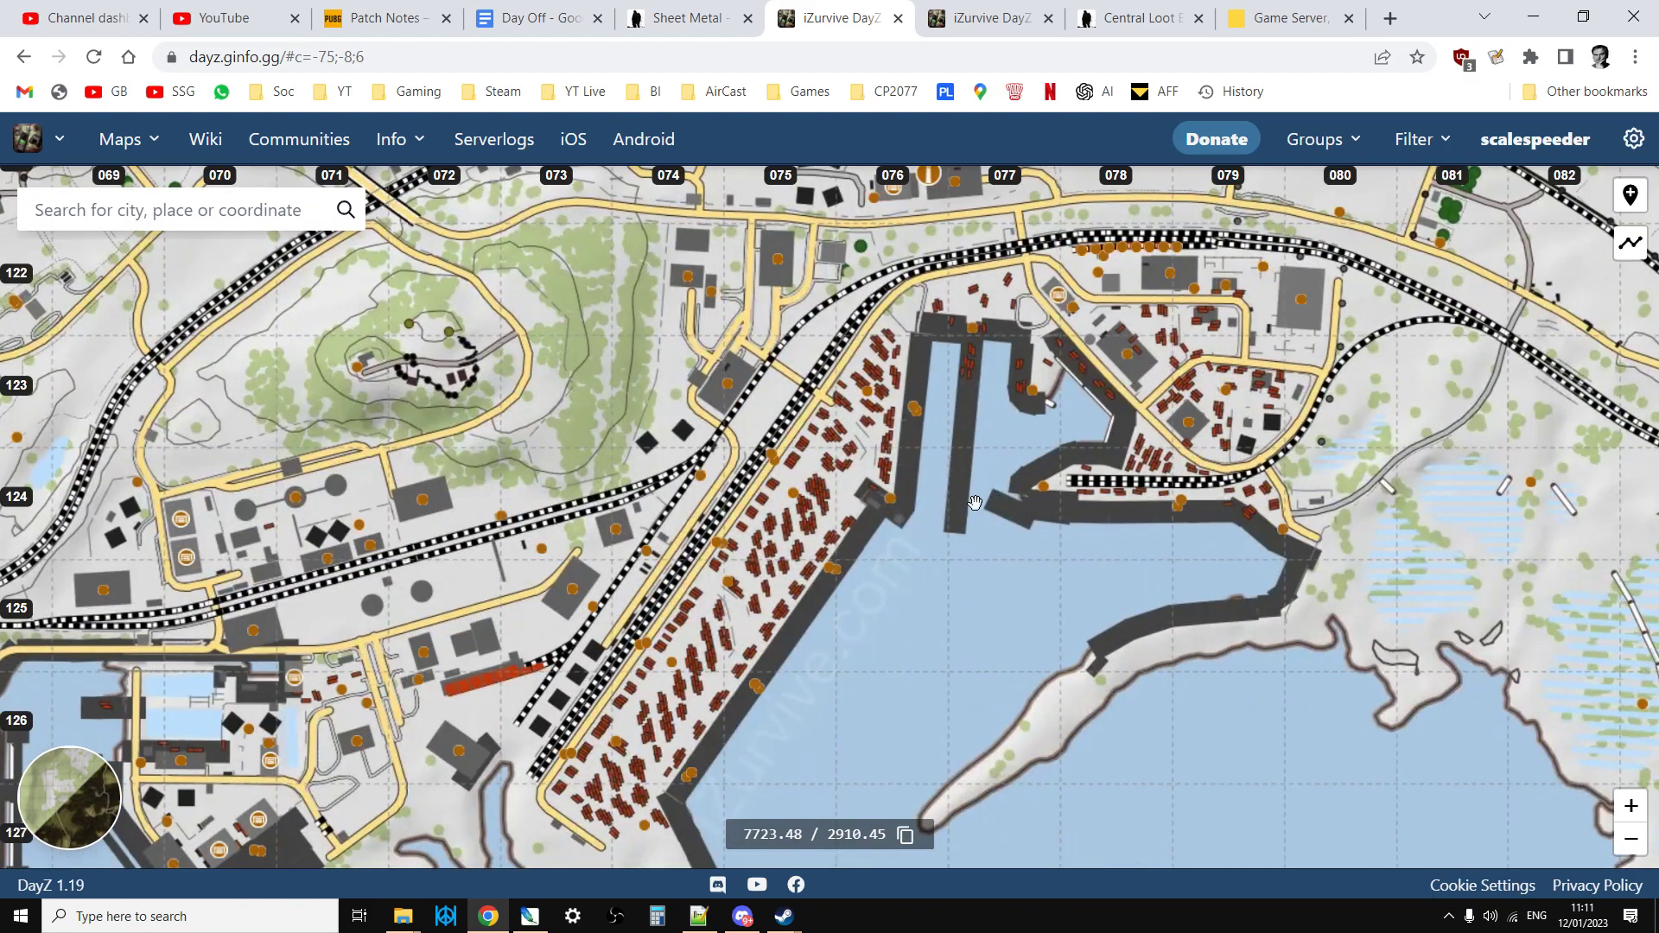
pyautogui.moveTo(969, 505); pyautogui.dragTo(918, 588)
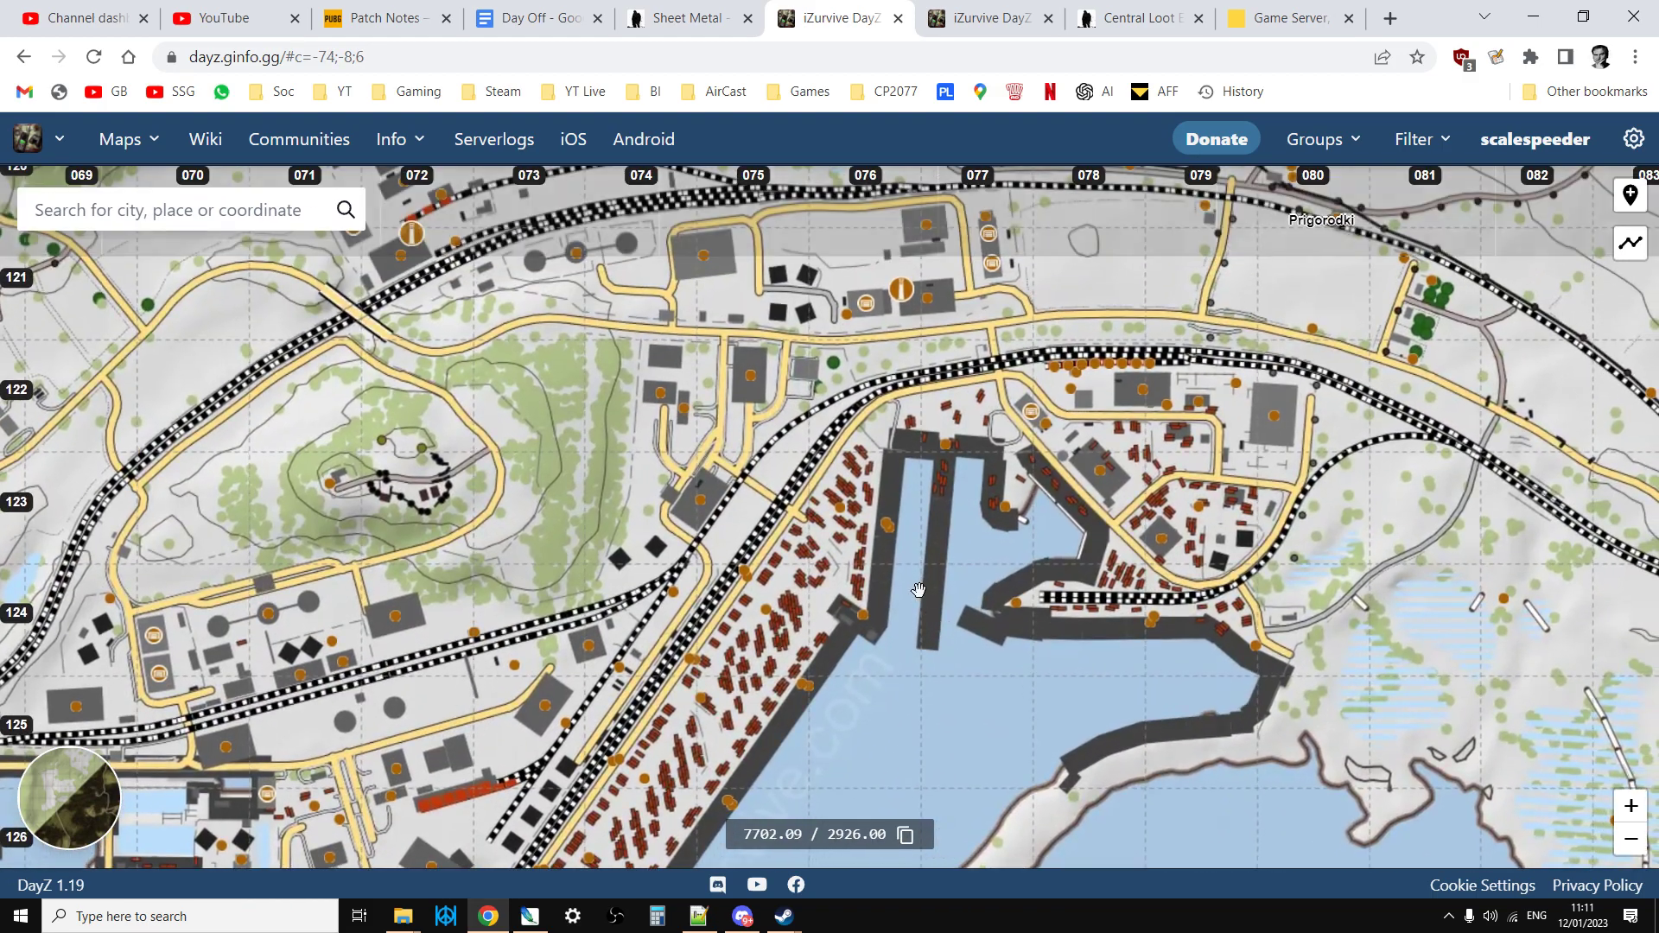
pyautogui.click(886, 524)
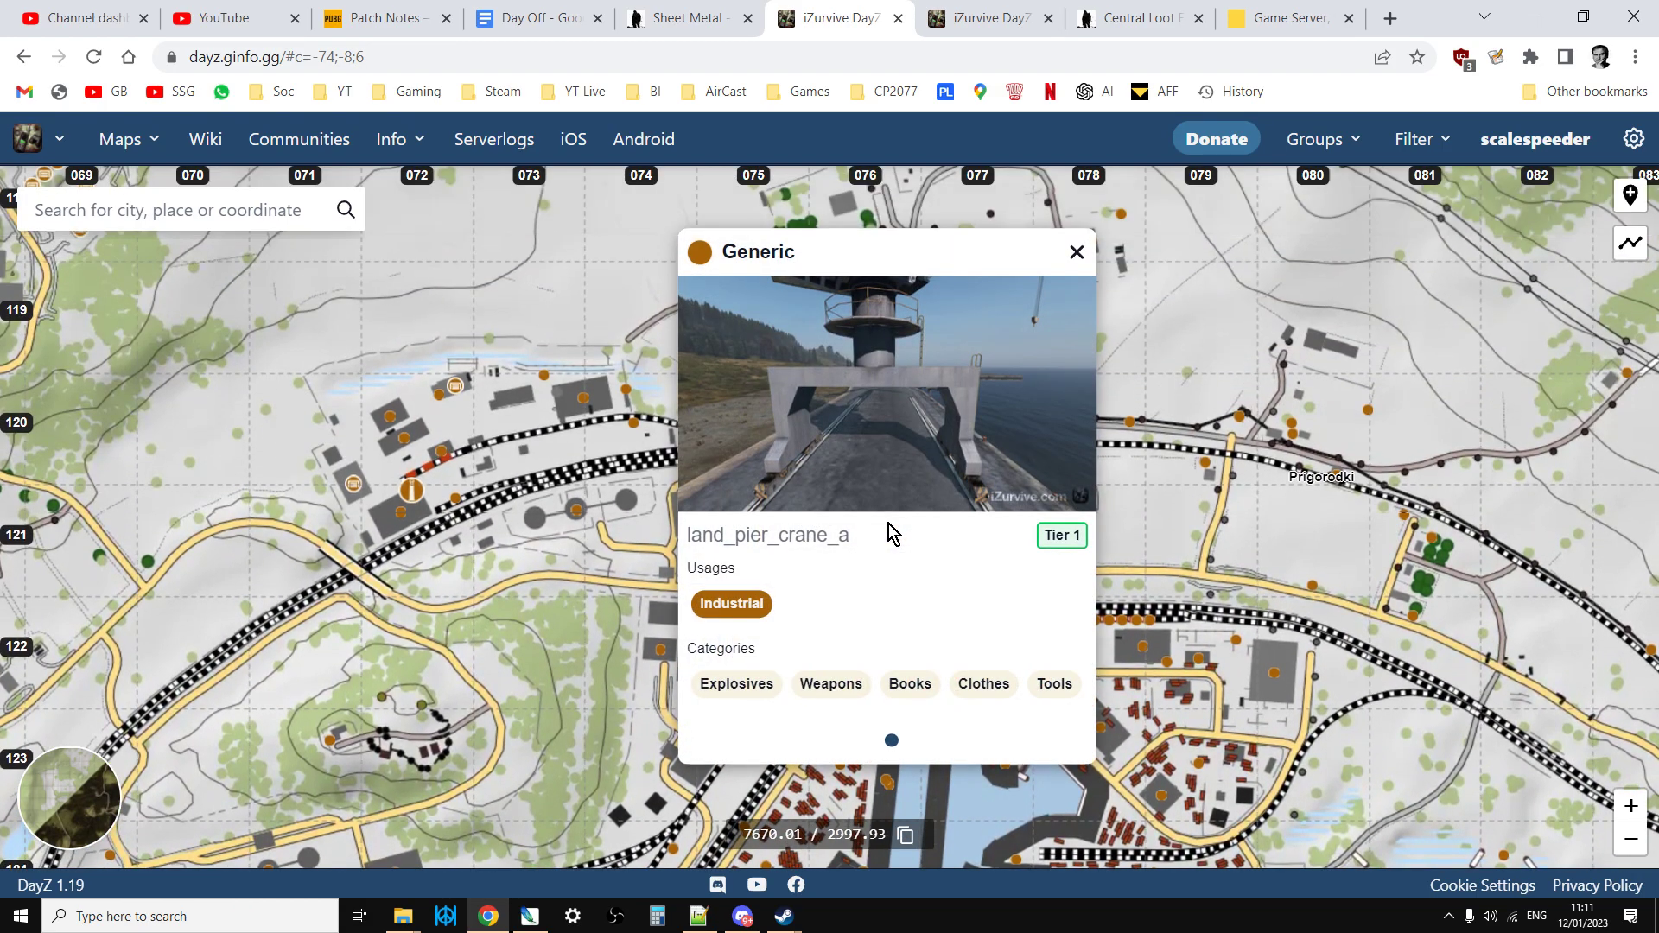
pyautogui.click(1076, 253)
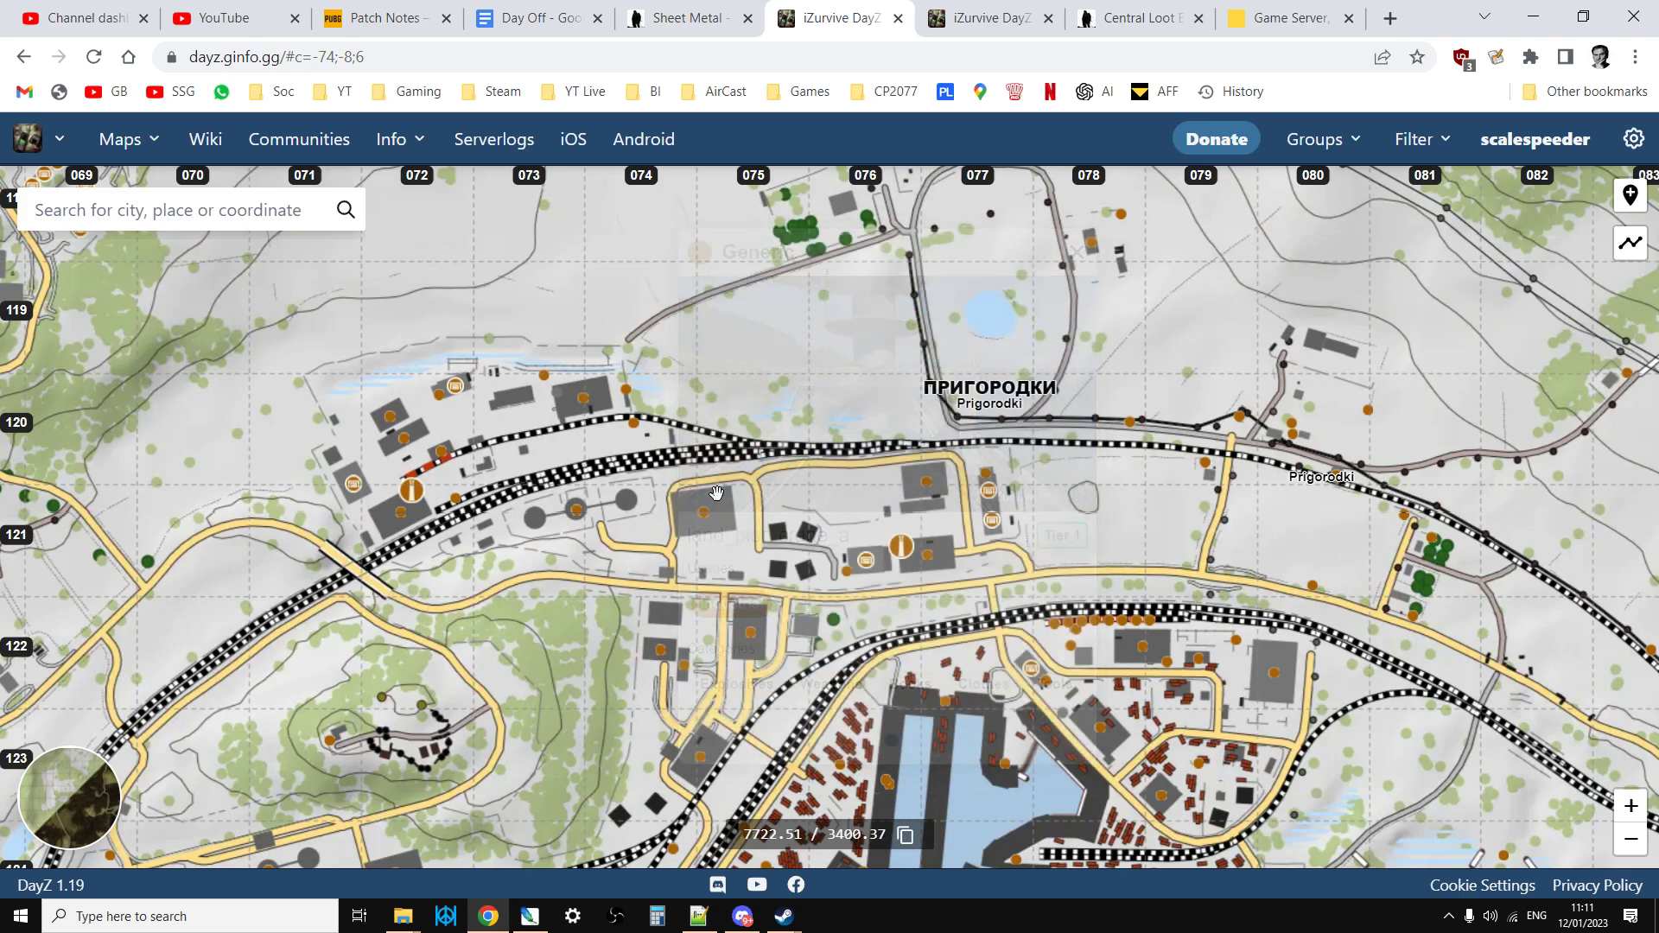
# Step: Inspect the loot details of two cement works buildings in the industrial area west of Prigorodki
pyautogui.click(583, 403)
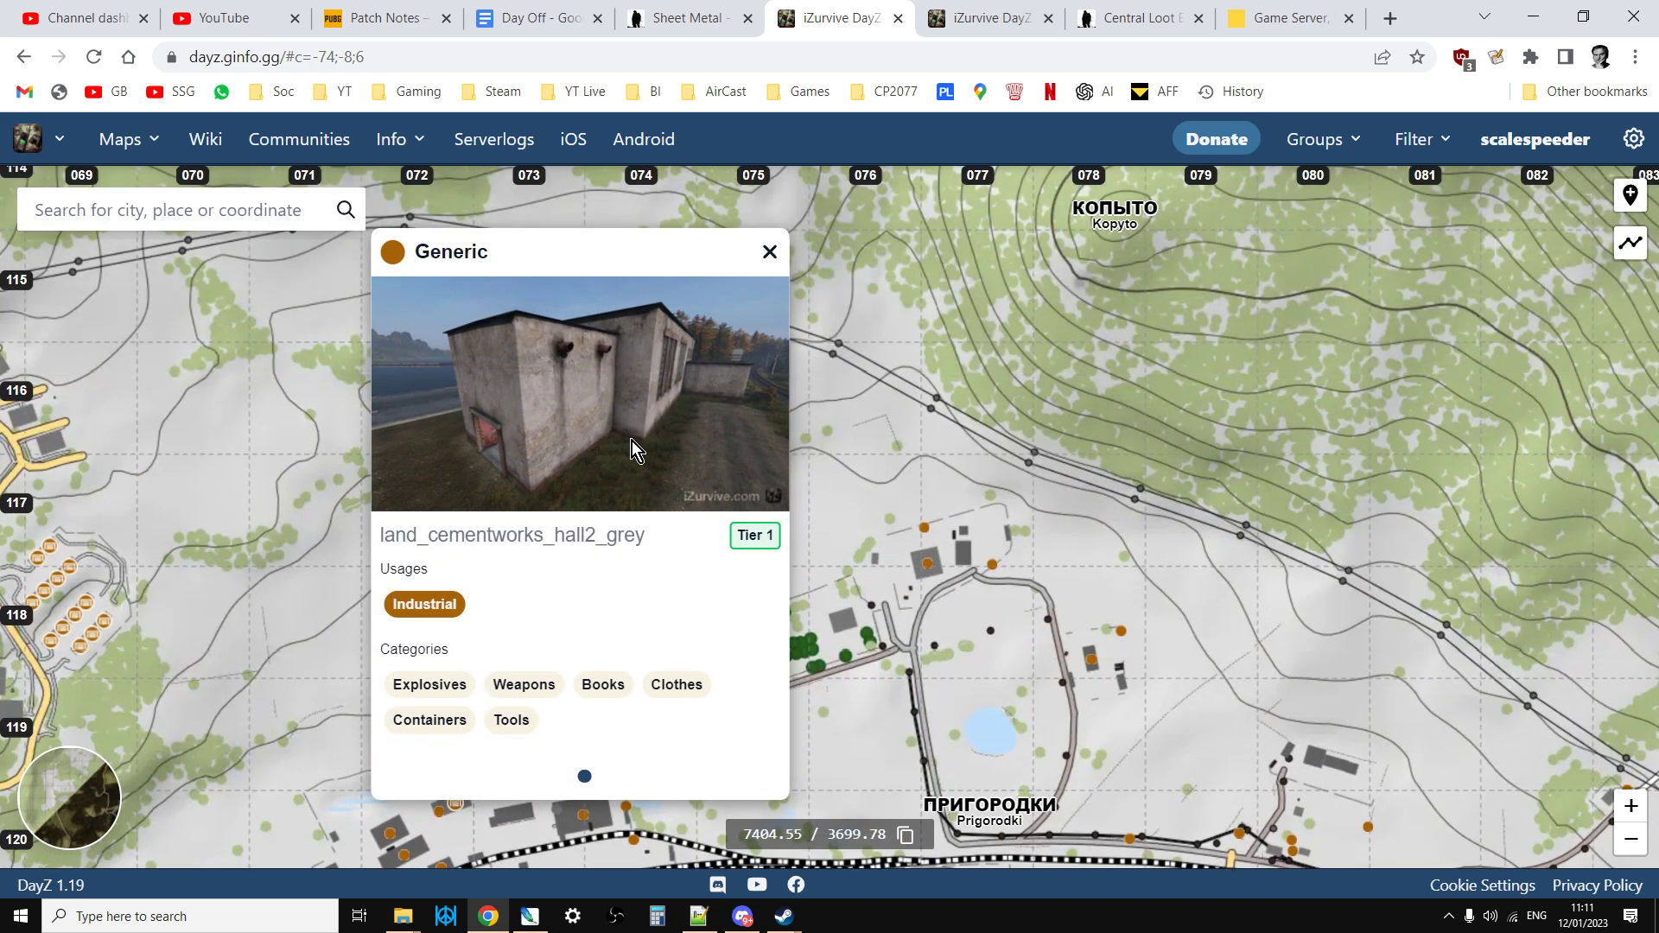
pyautogui.click(769, 252)
pyautogui.moveTo(504, 600); pyautogui.dragTo(855, 467)
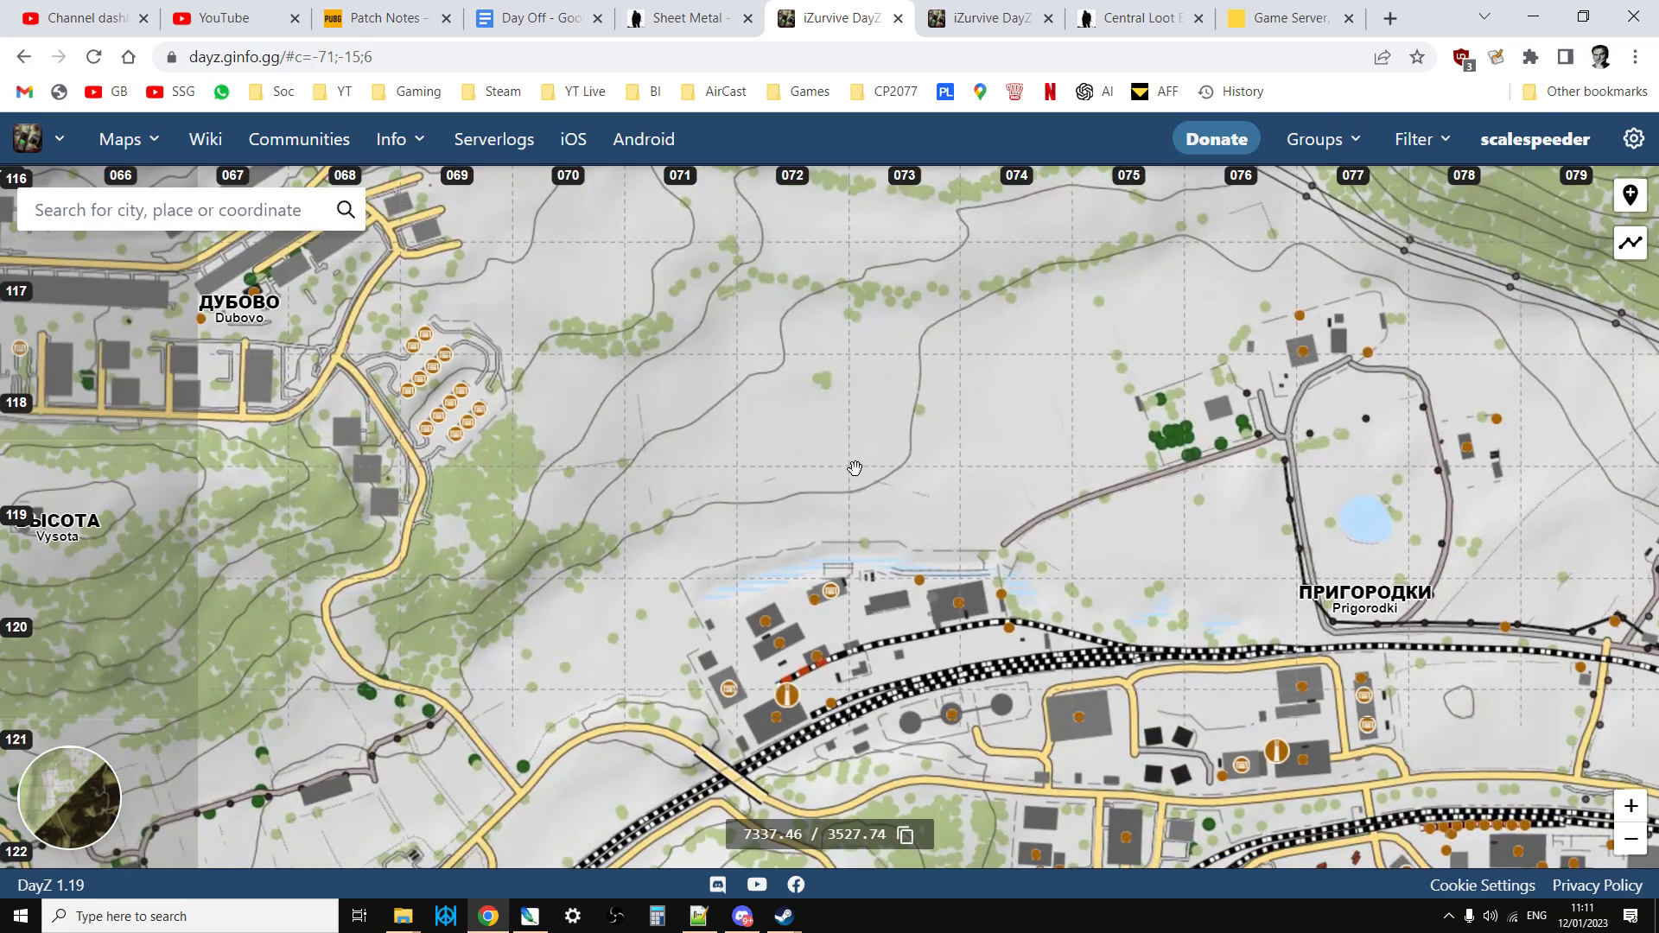
pyautogui.click(767, 622)
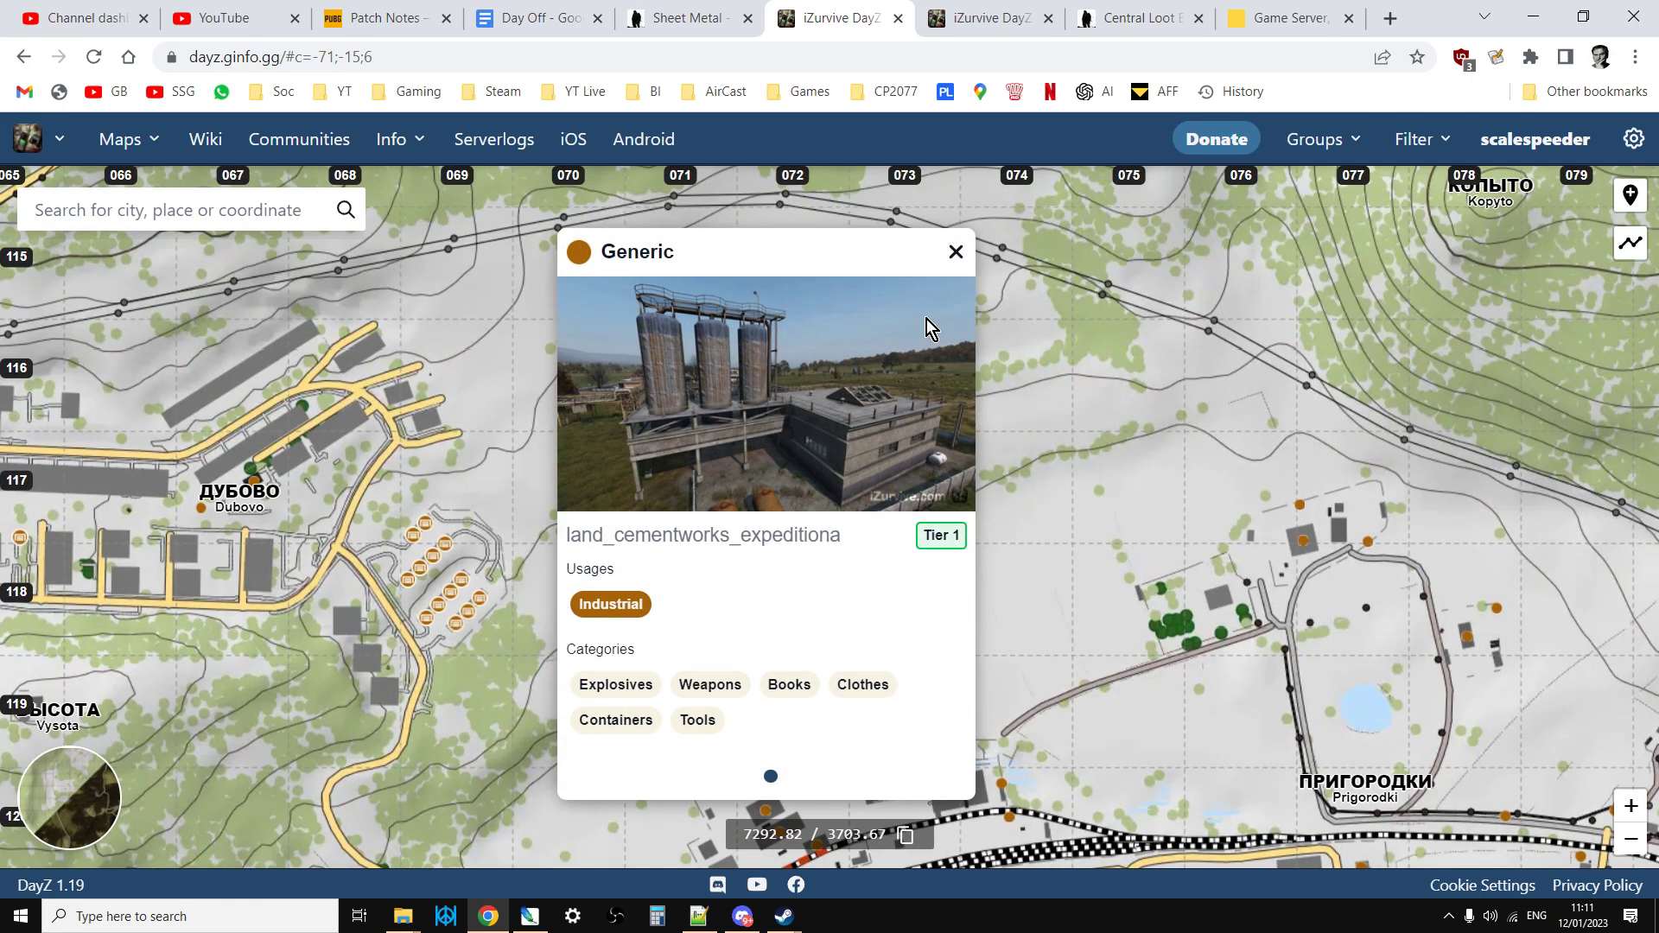
pyautogui.click(956, 252)
# Step: Survey the spread of industrial markers across Chernarus and switch to the iZurvive map of Livonia
pyautogui.scroll(-1, 956, 500)
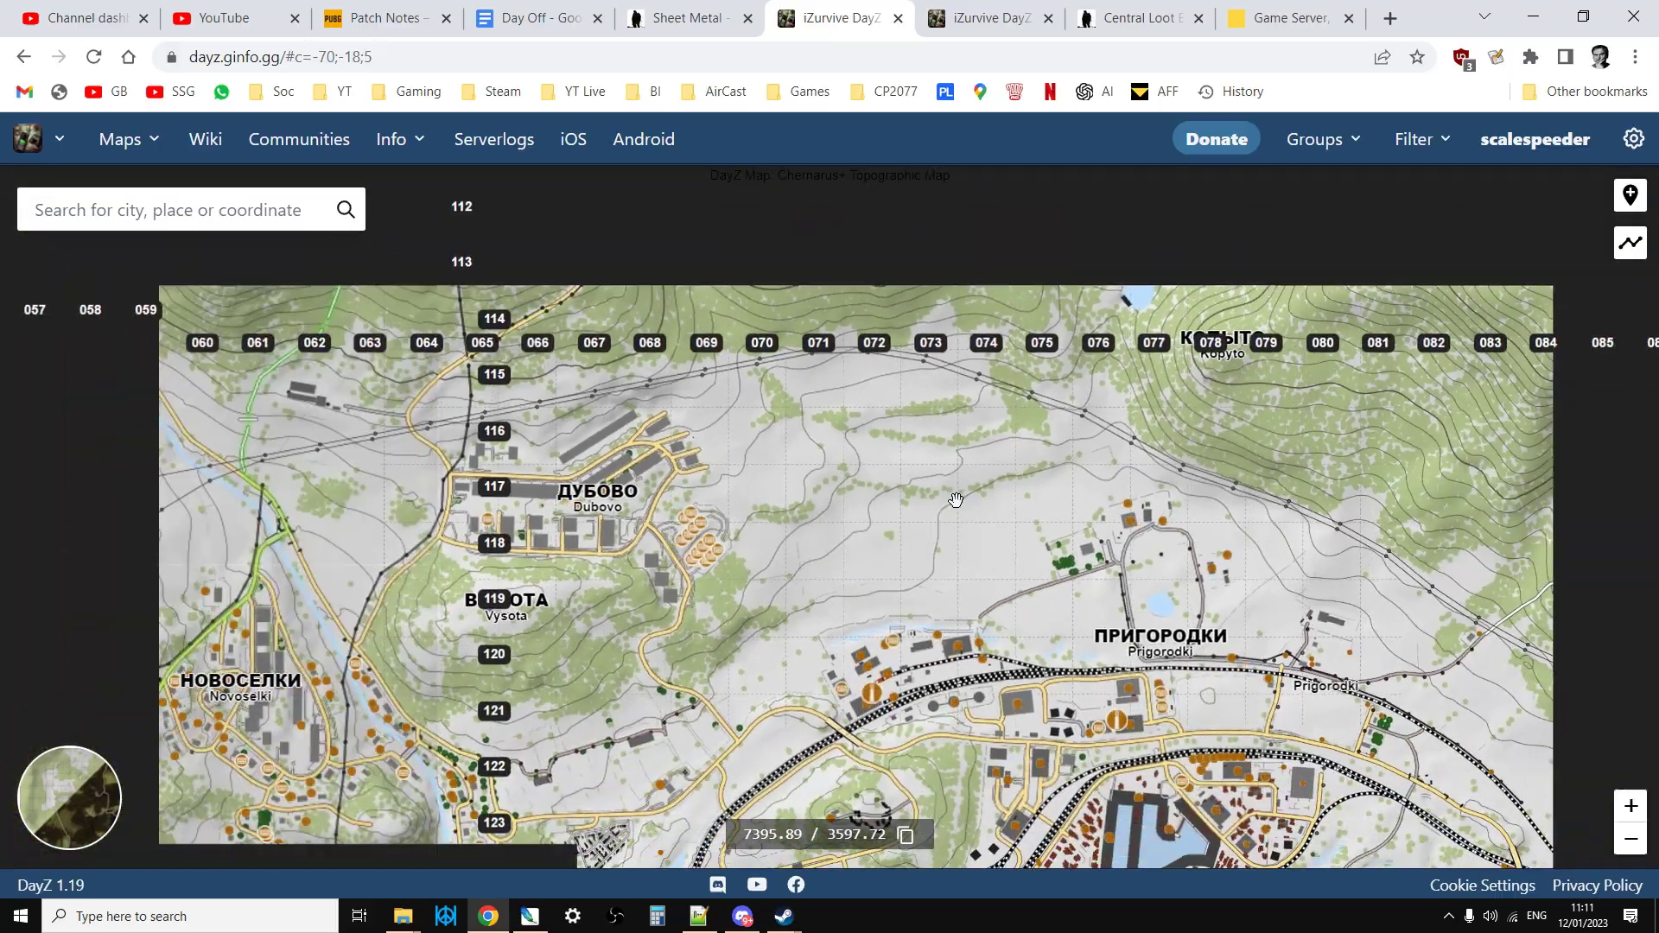
pyautogui.scroll(-2, 955, 499)
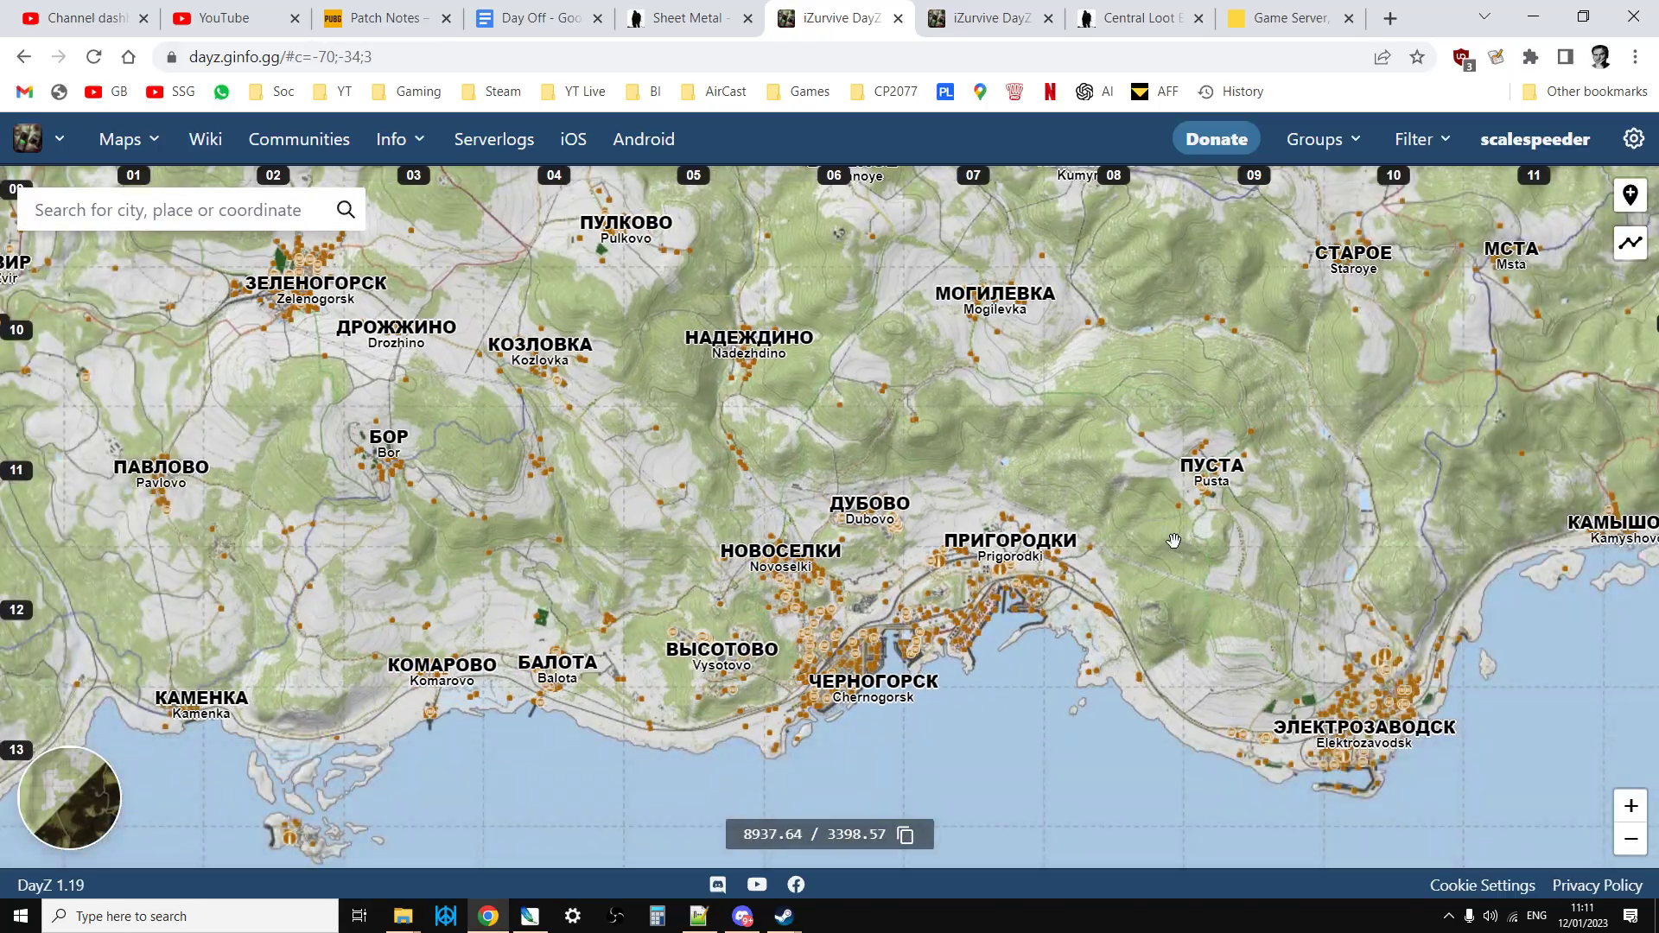
pyautogui.scroll(-1, 1171, 541)
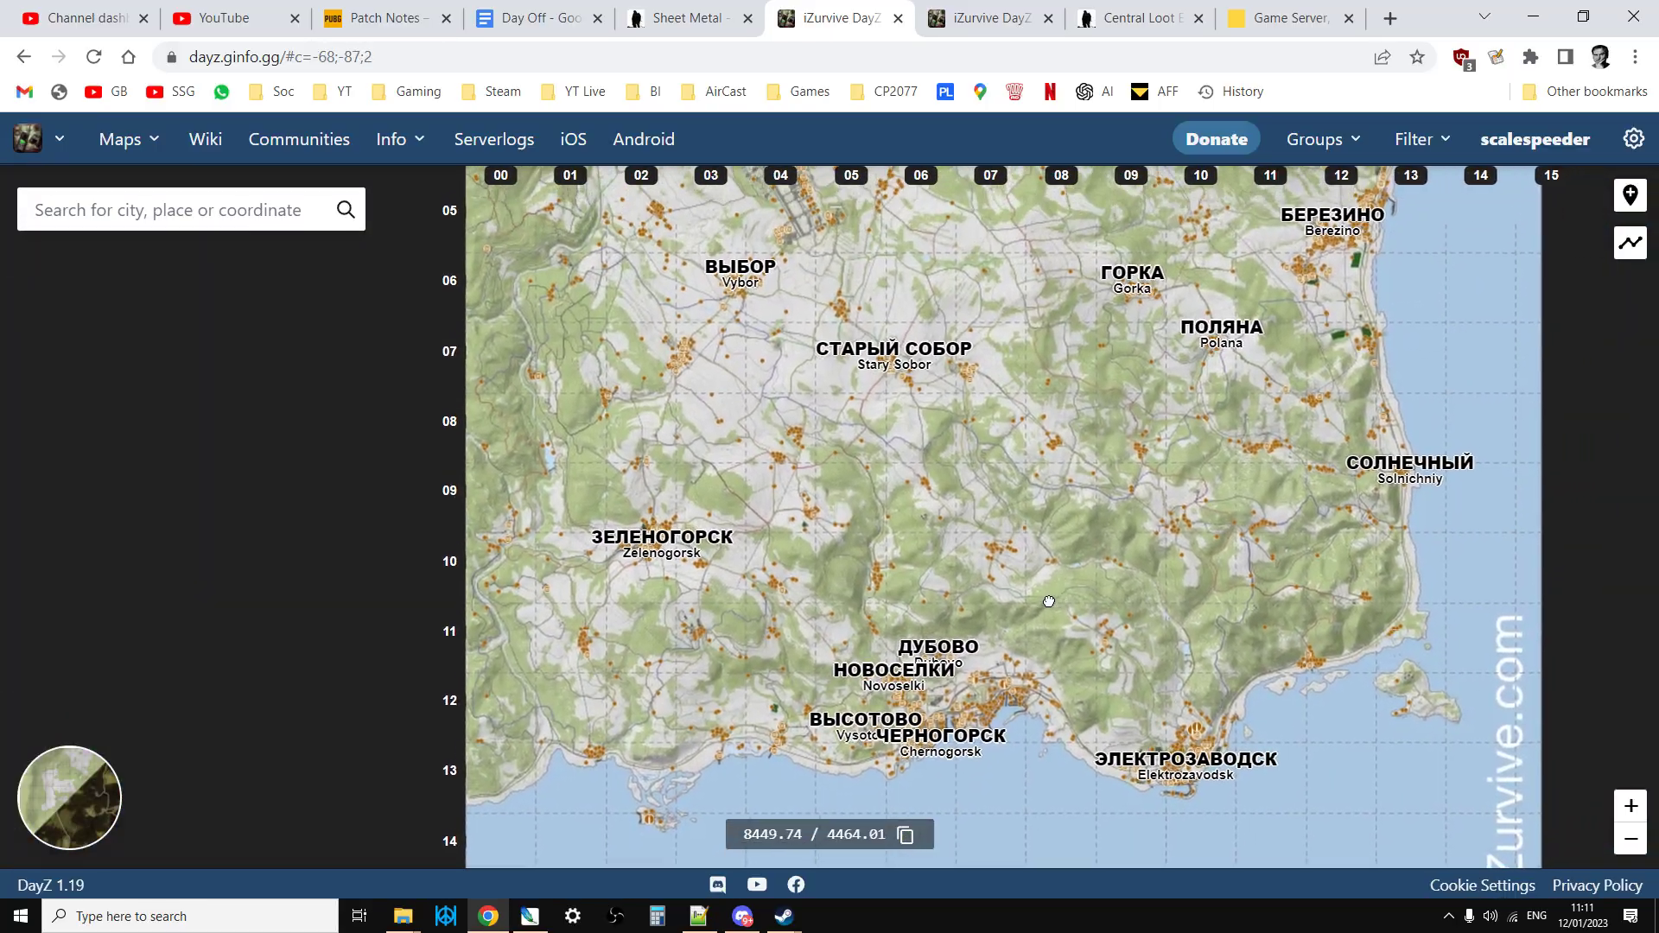
pyautogui.moveTo(1044, 604); pyautogui.dragTo(1019, 637)
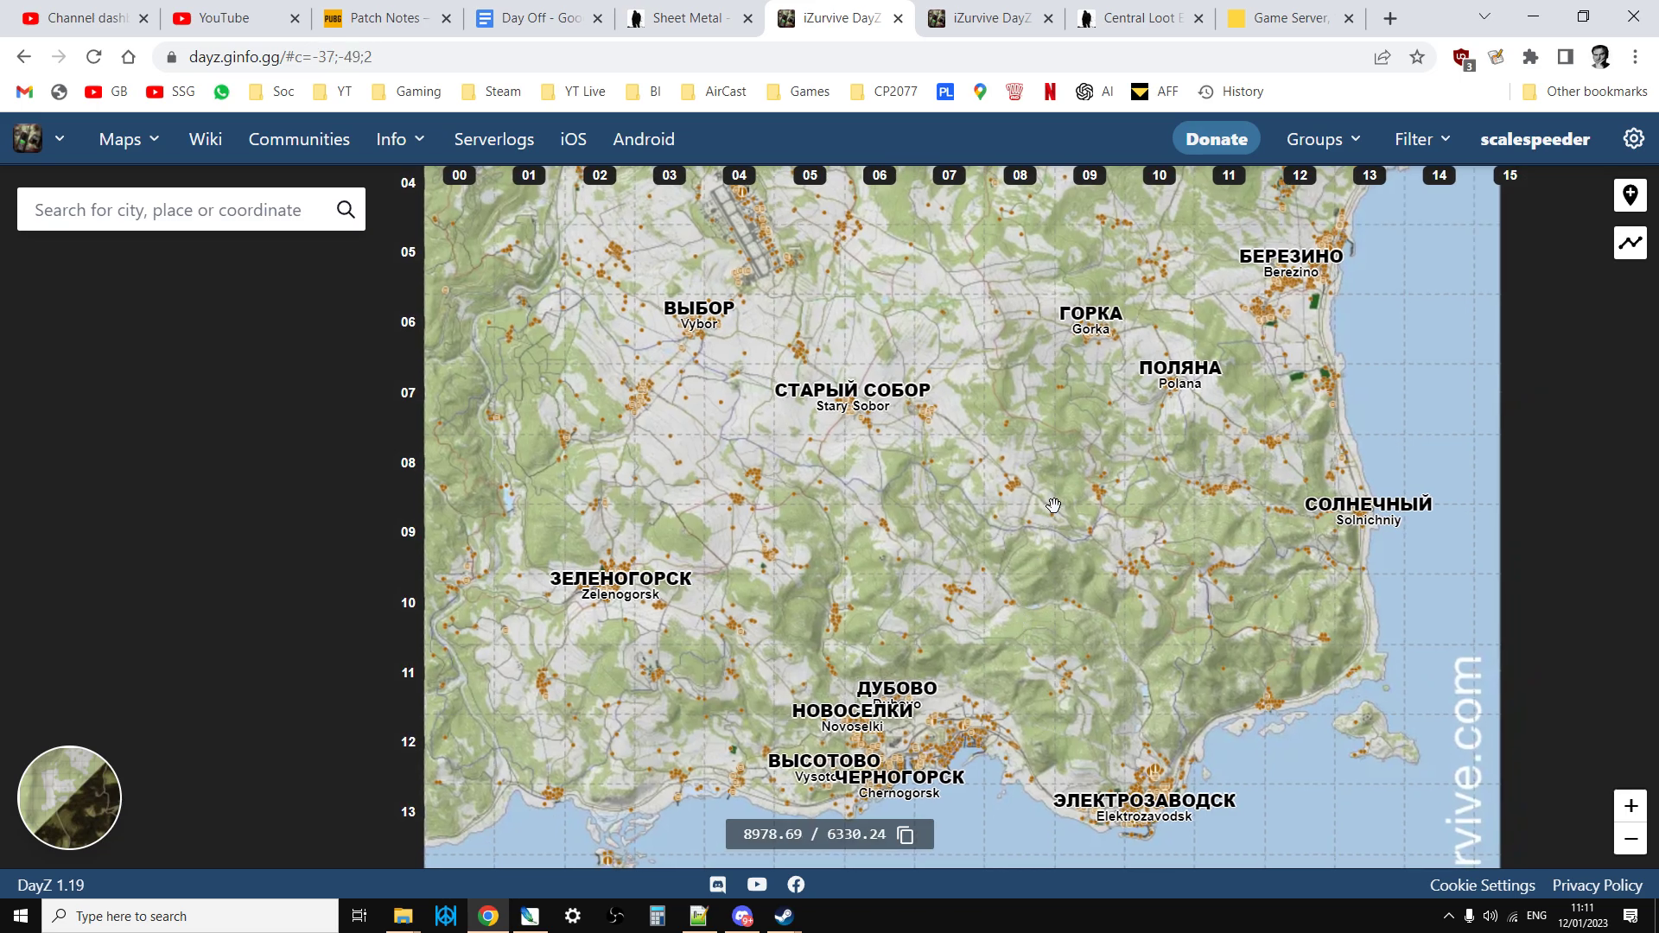
pyautogui.click(985, 26)
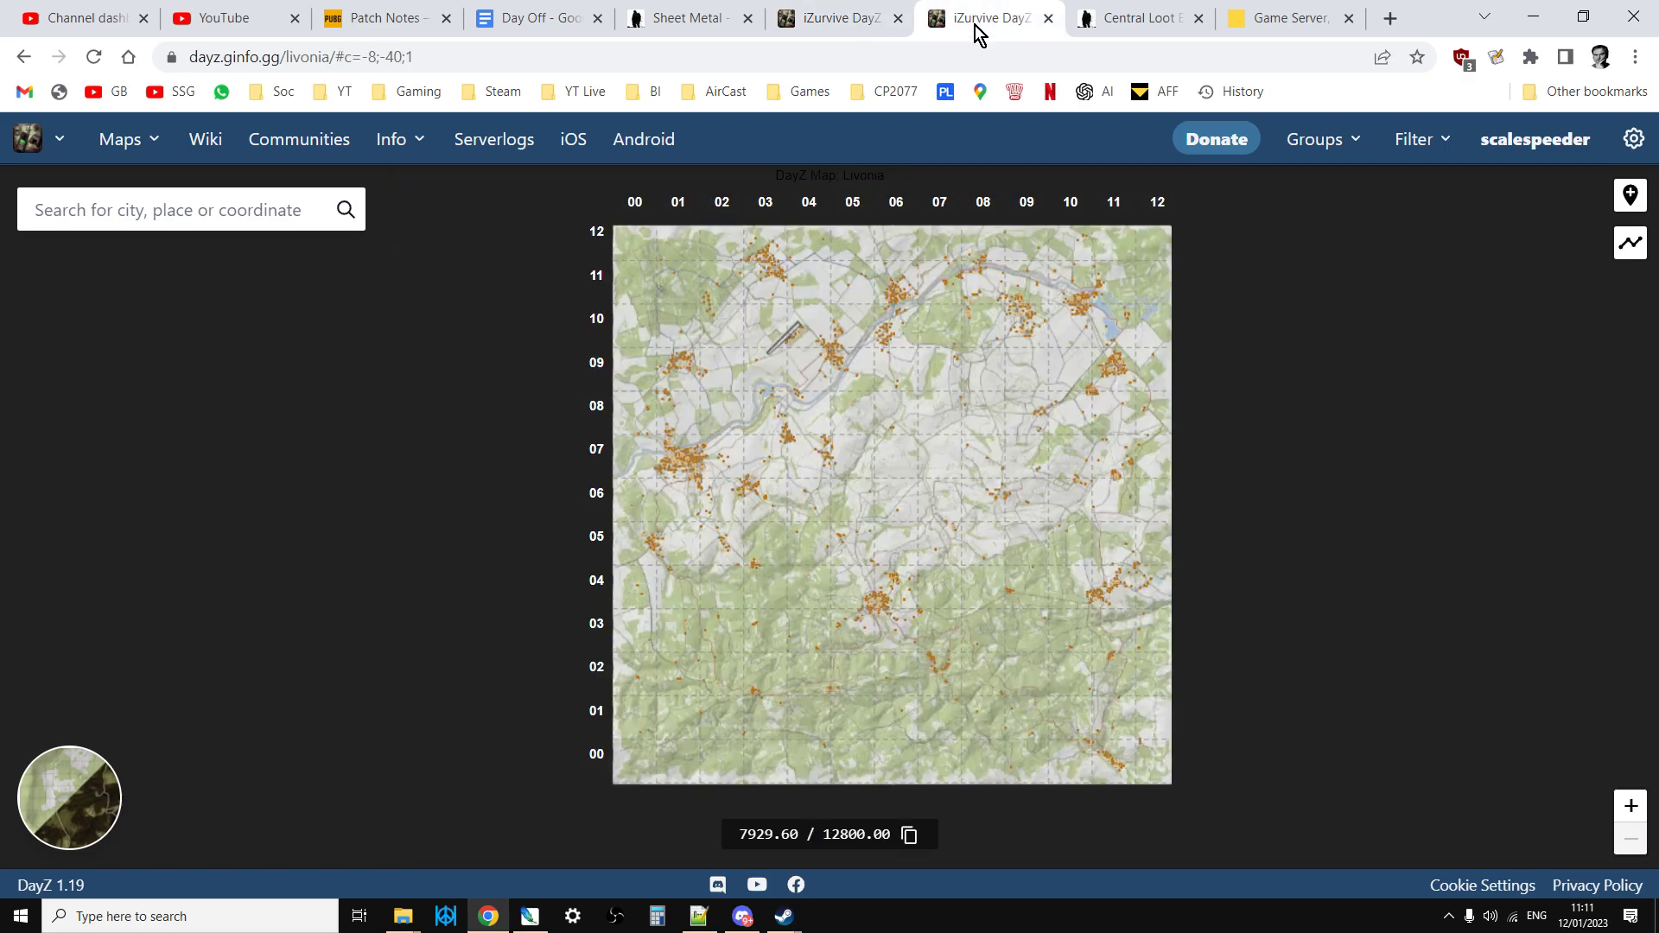
# Step: Inspect the loot usages and categories of two industrial markers in the north of Nadbór on the Livonia map
pyautogui.scroll(2, 945, 544)
pyautogui.moveTo(1025, 570); pyautogui.dragTo(1132, 268)
pyautogui.scroll(2, 861, 580)
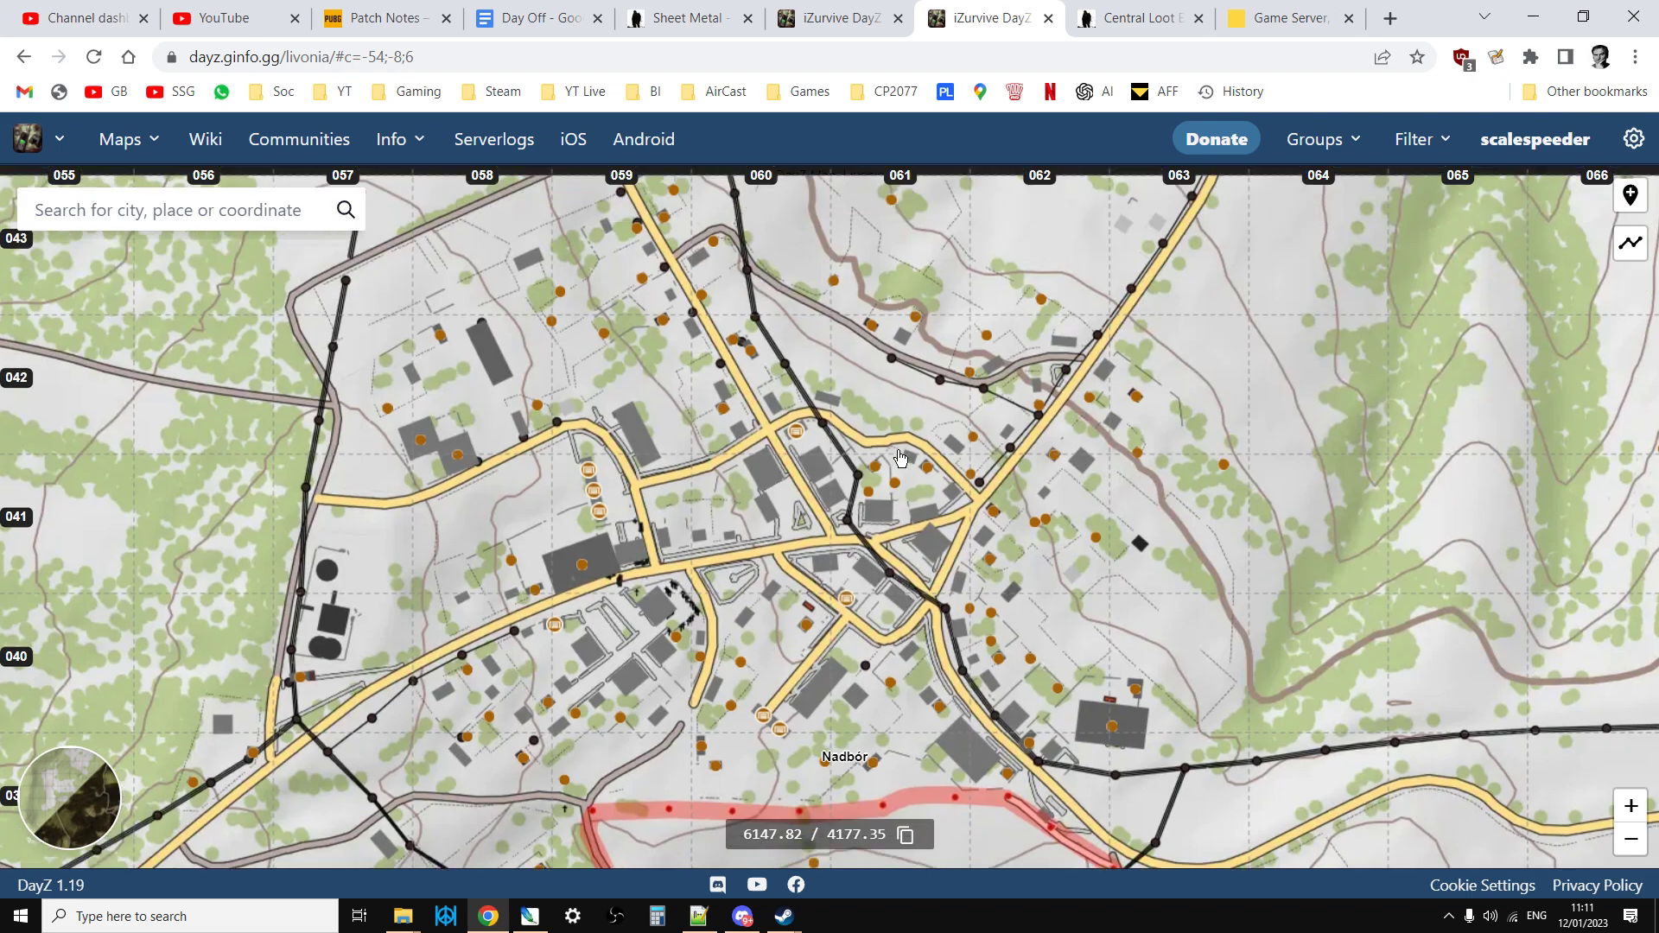
pyautogui.click(933, 493)
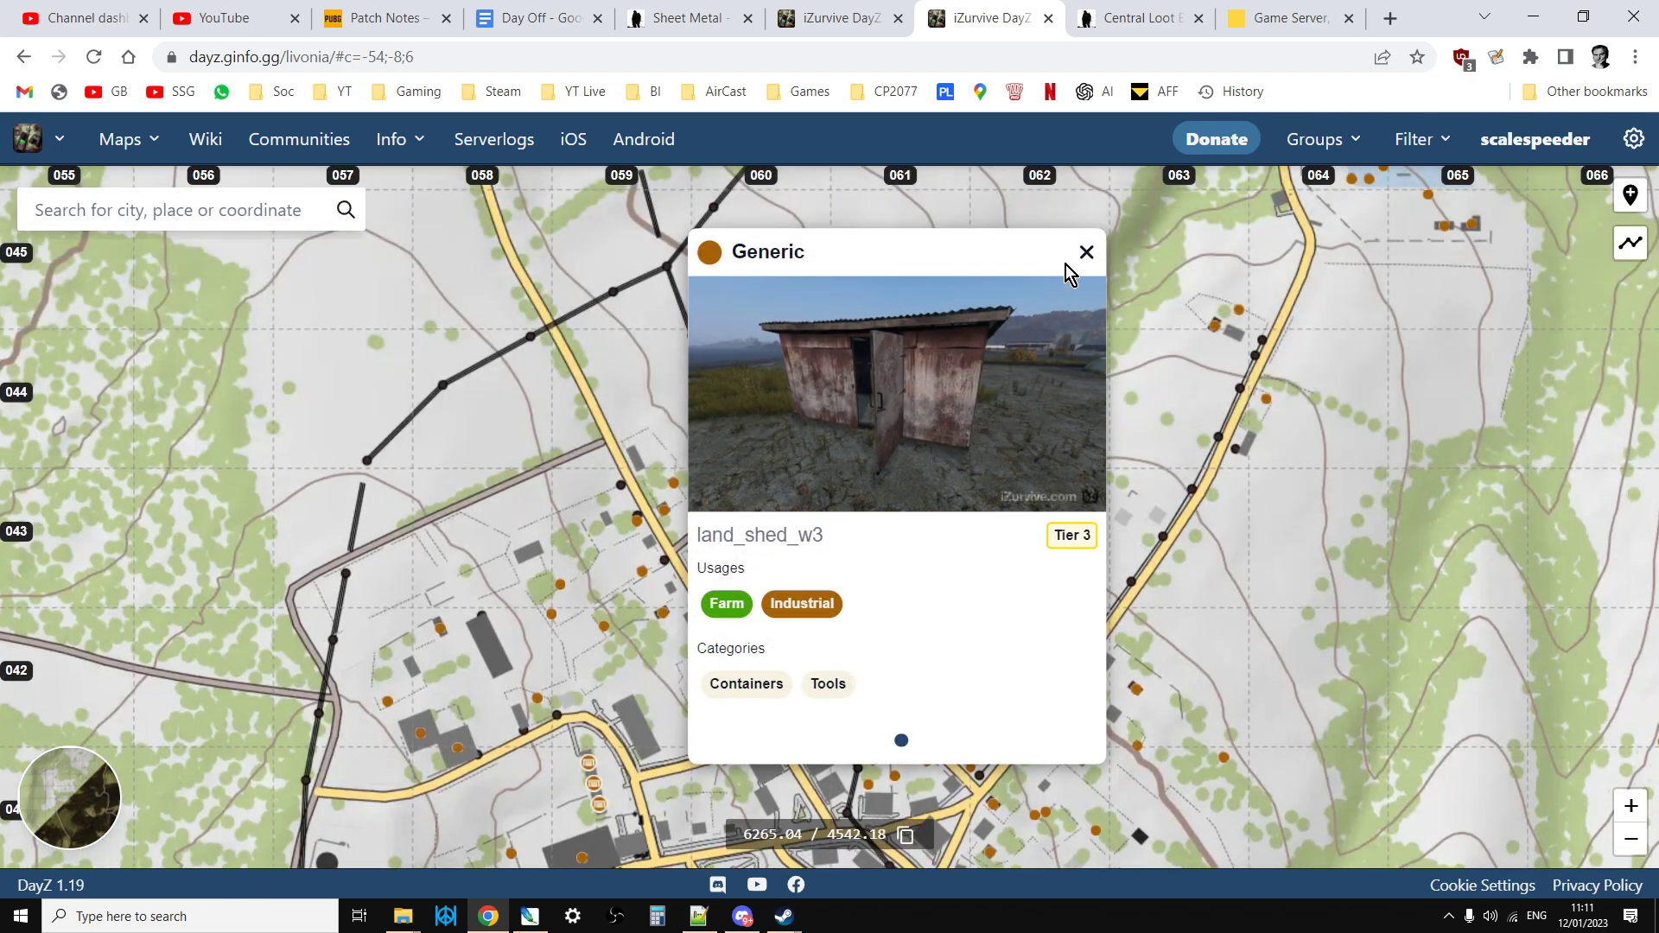
pyautogui.click(1085, 252)
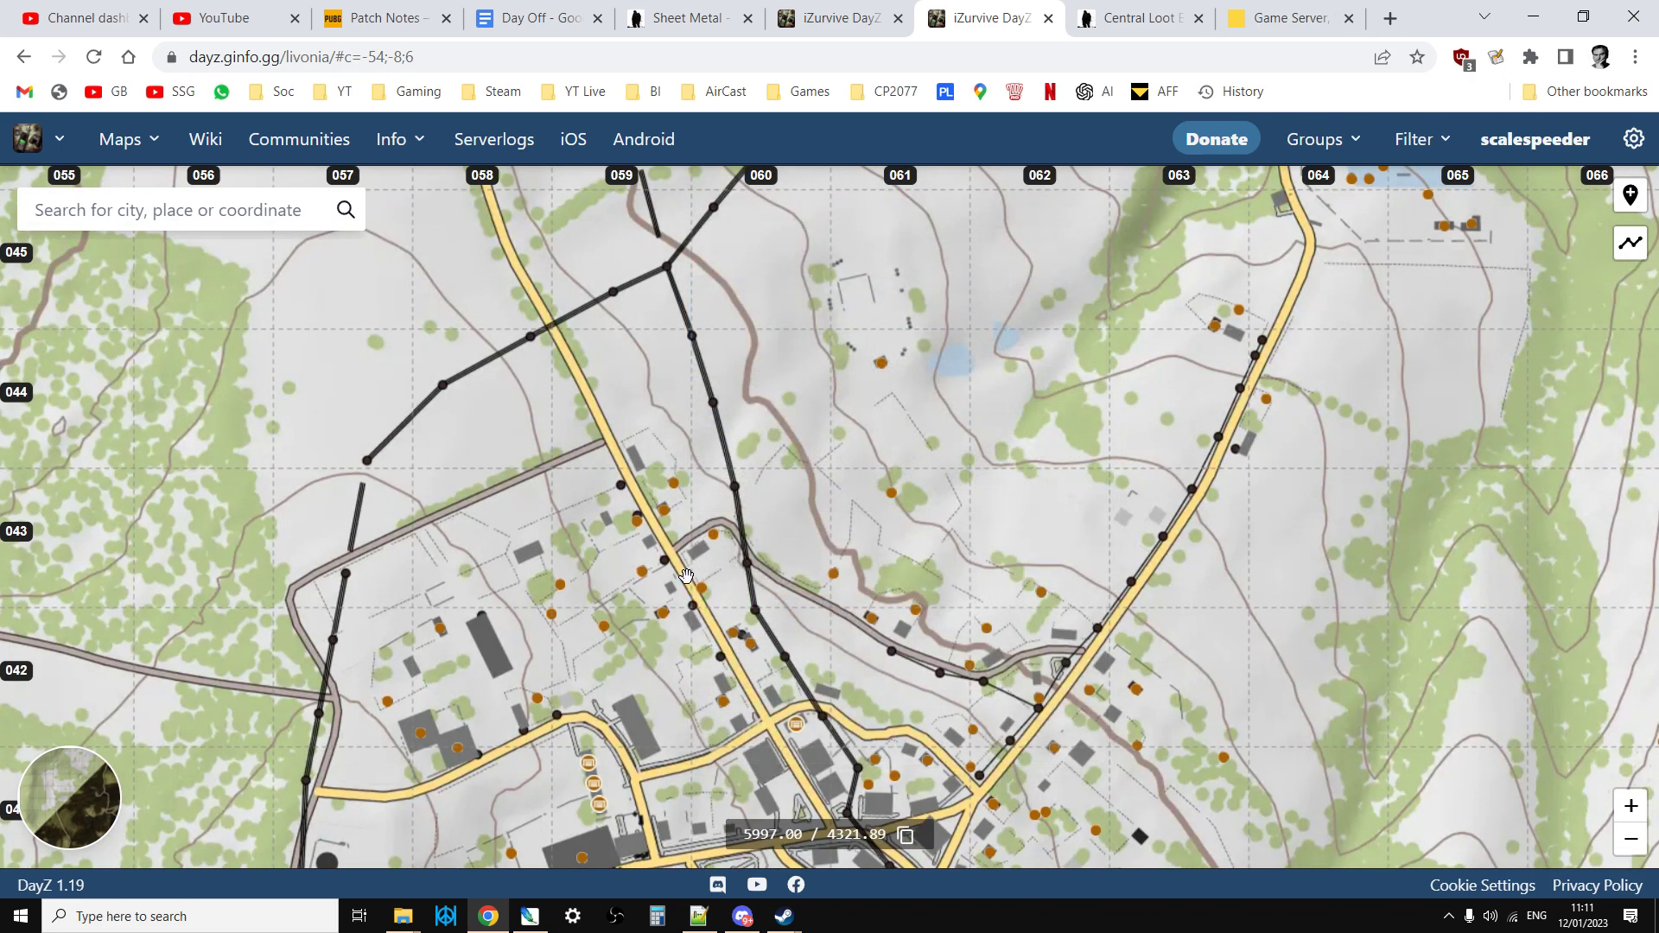
pyautogui.click(663, 613)
pyautogui.click(847, 252)
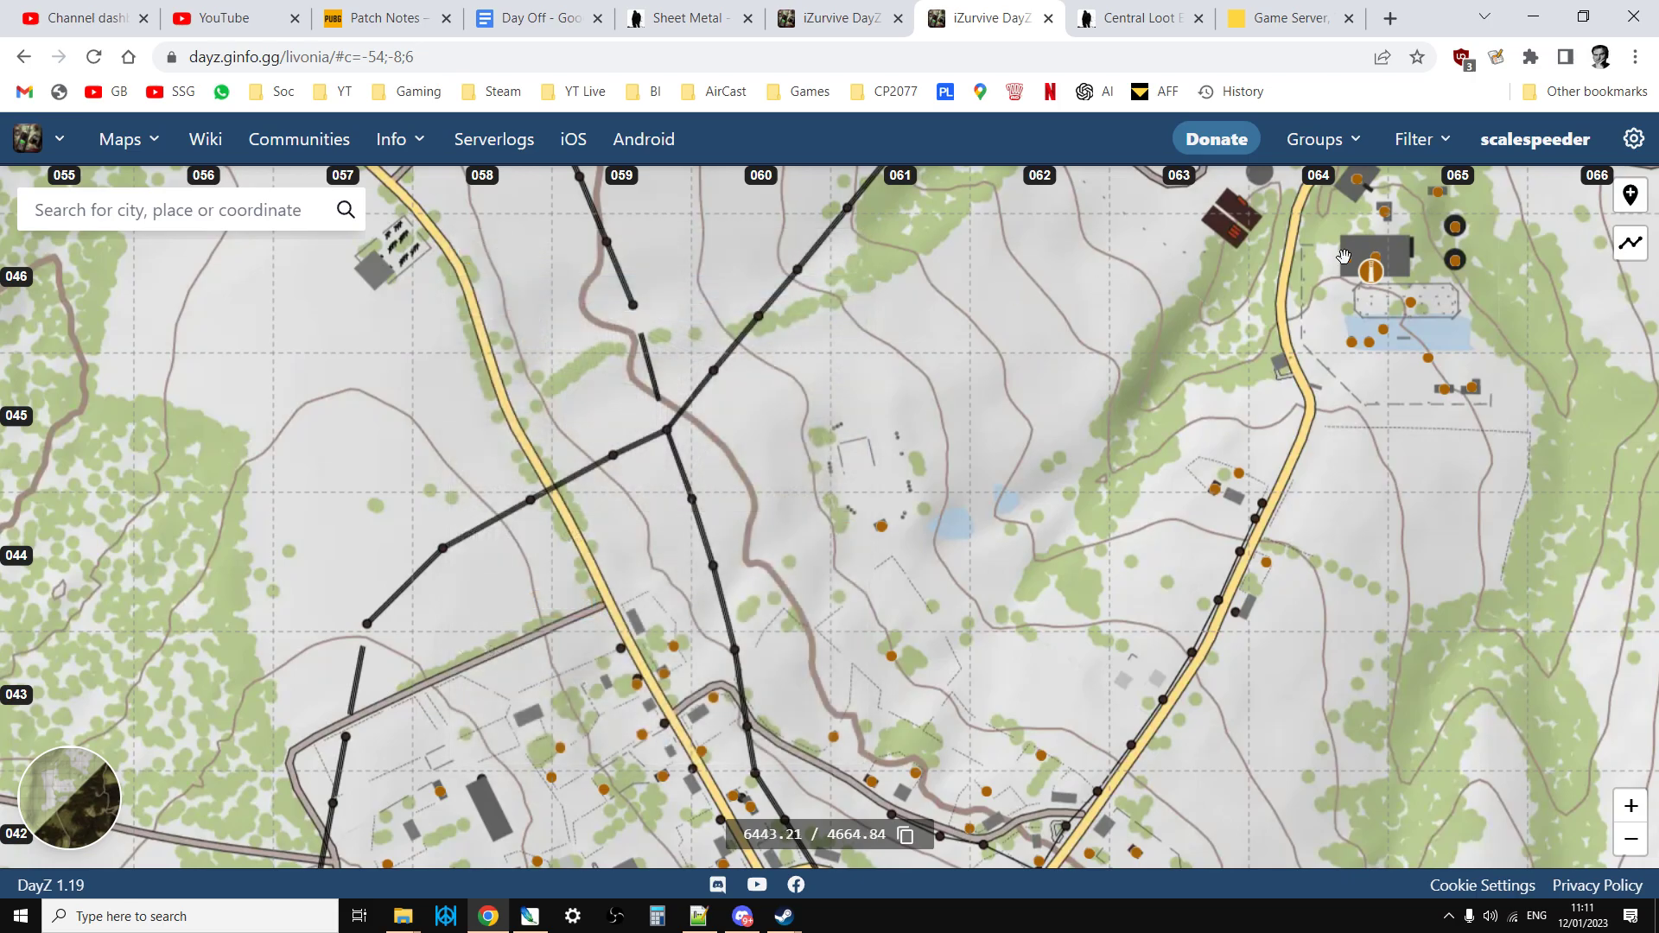
# Step: Inspect the loot details of the cement works hall at the Kamieniołom Maksymilian quarry northeast of Nadbór
pyautogui.click(1370, 270)
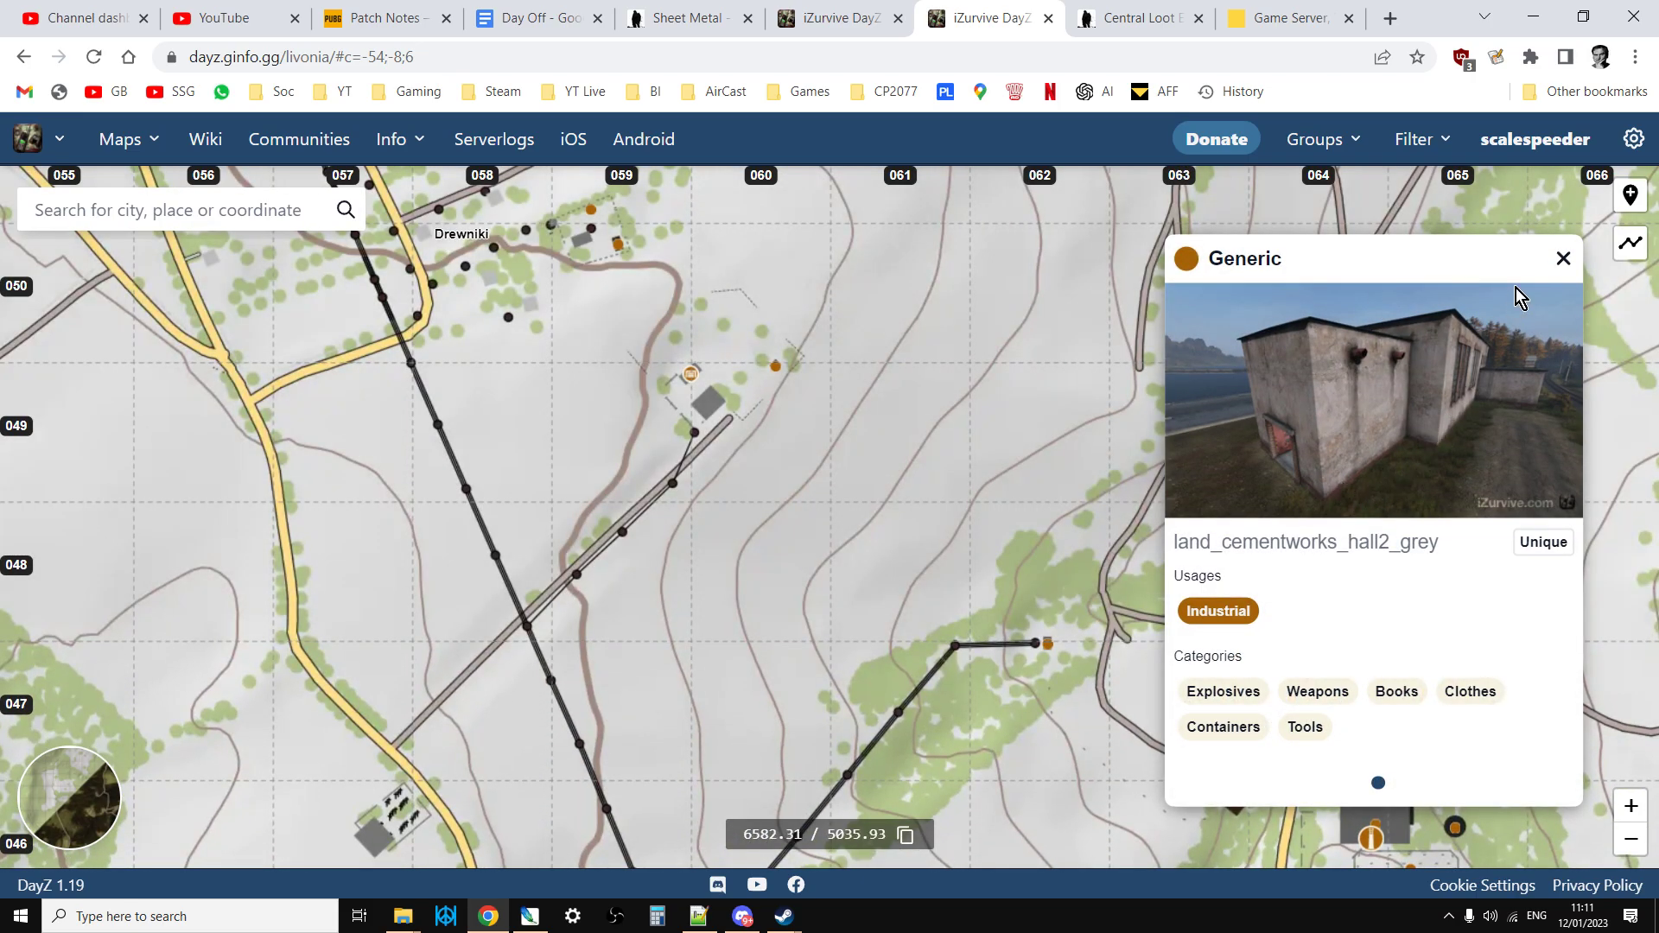
pyautogui.click(1564, 262)
pyautogui.scroll(-1, 1098, 691)
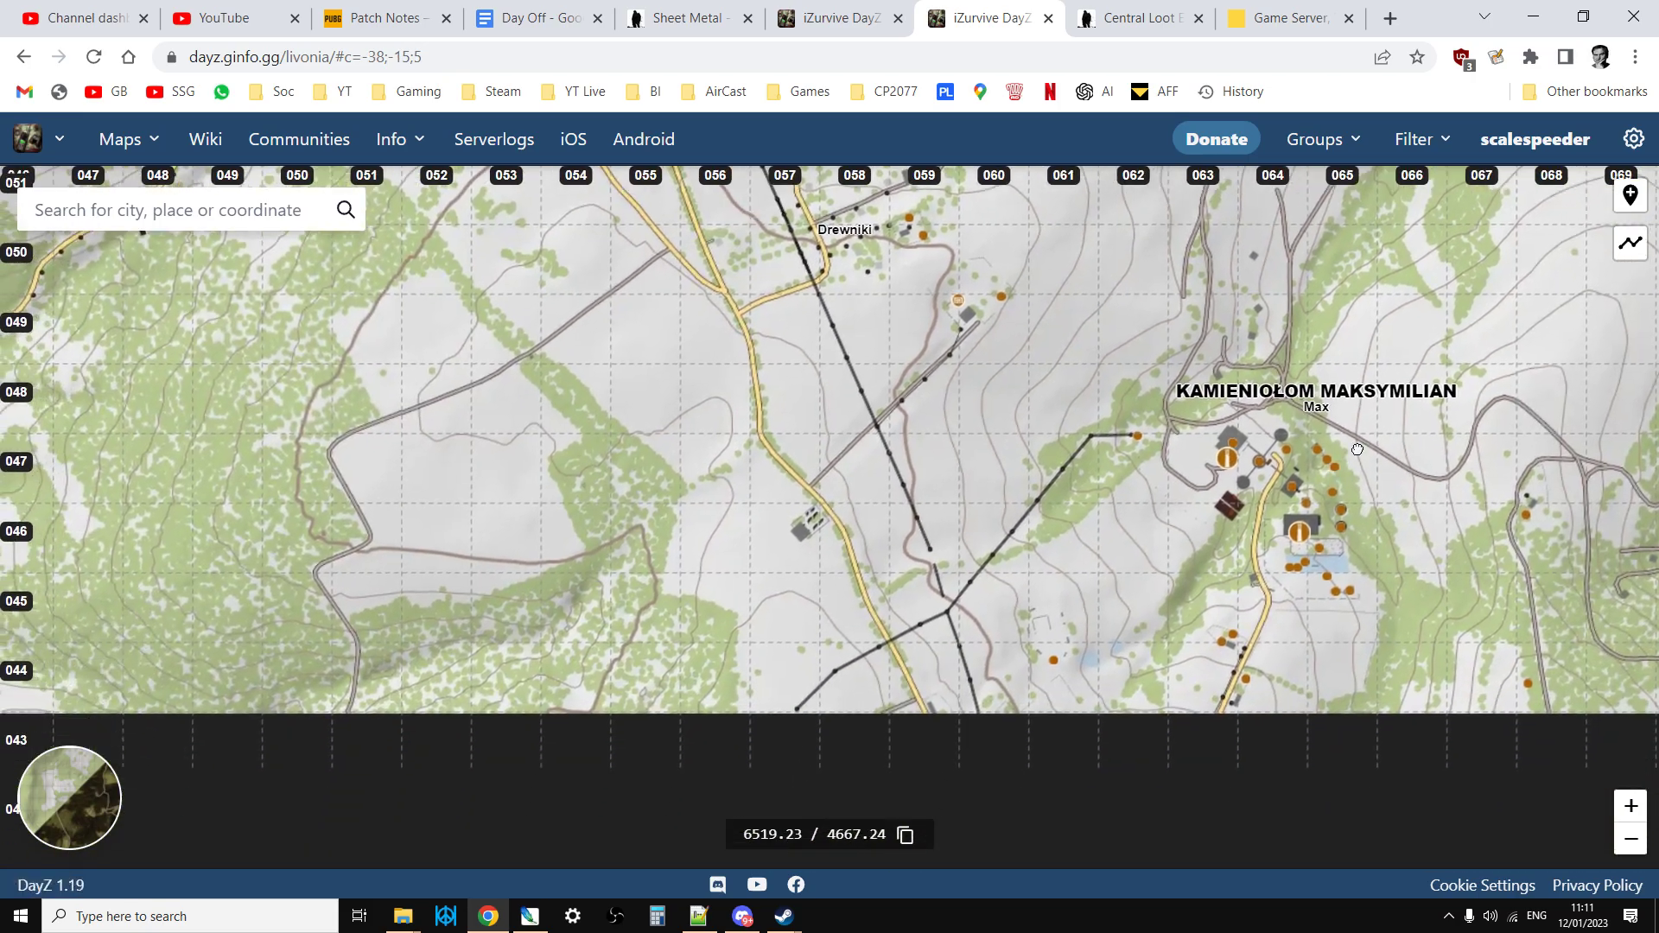
# Step: Inspect the loot details of a closed industrial shed in the compound southwest of Nadbór
pyautogui.moveTo(864, 440); pyautogui.dragTo(988, 383)
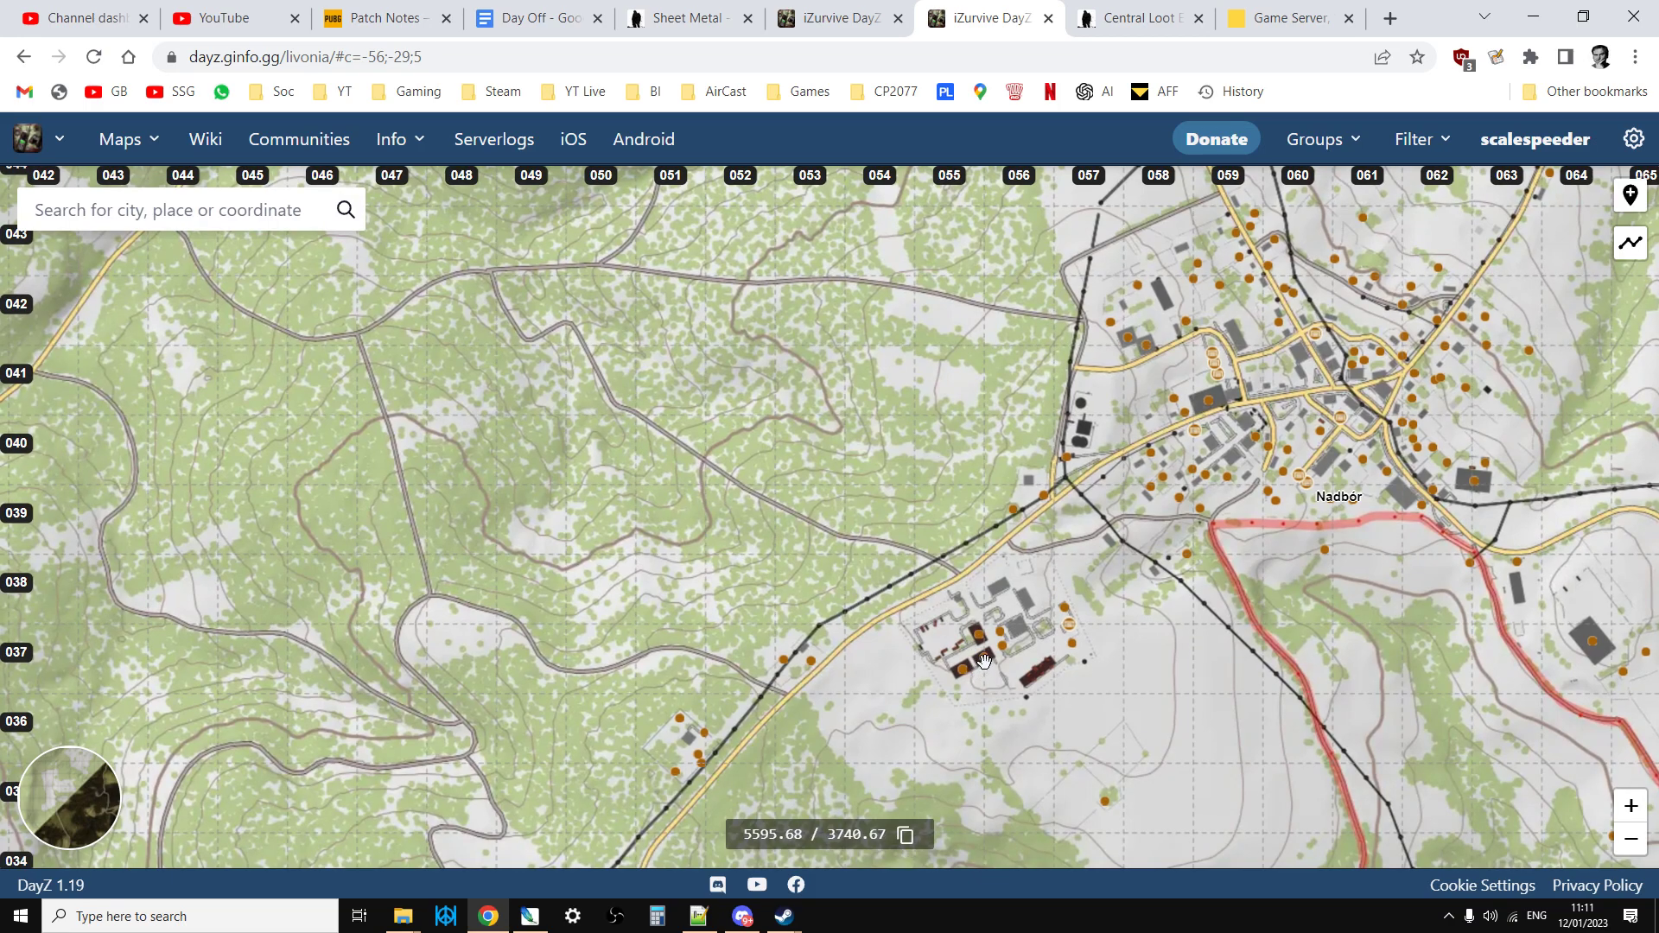
pyautogui.click(988, 665)
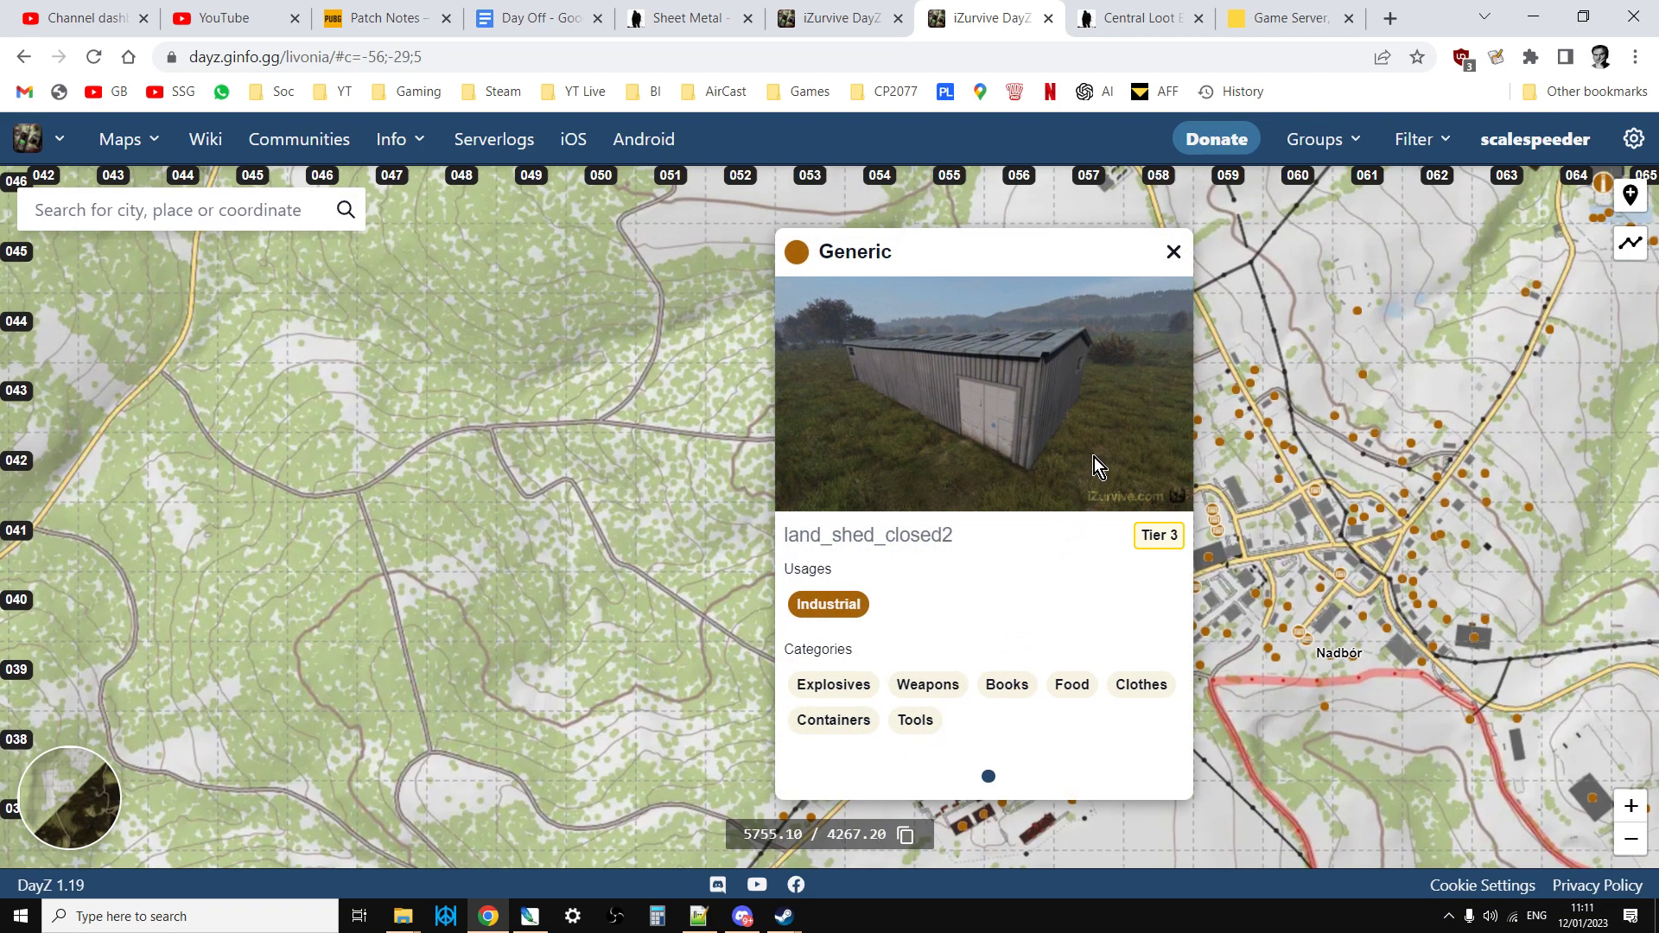
pyautogui.click(1172, 252)
# Step: Survey the spread of industrial markers across the whole Livonia map
pyautogui.scroll(-1, 1142, 542)
pyautogui.scroll(-3, 1142, 542)
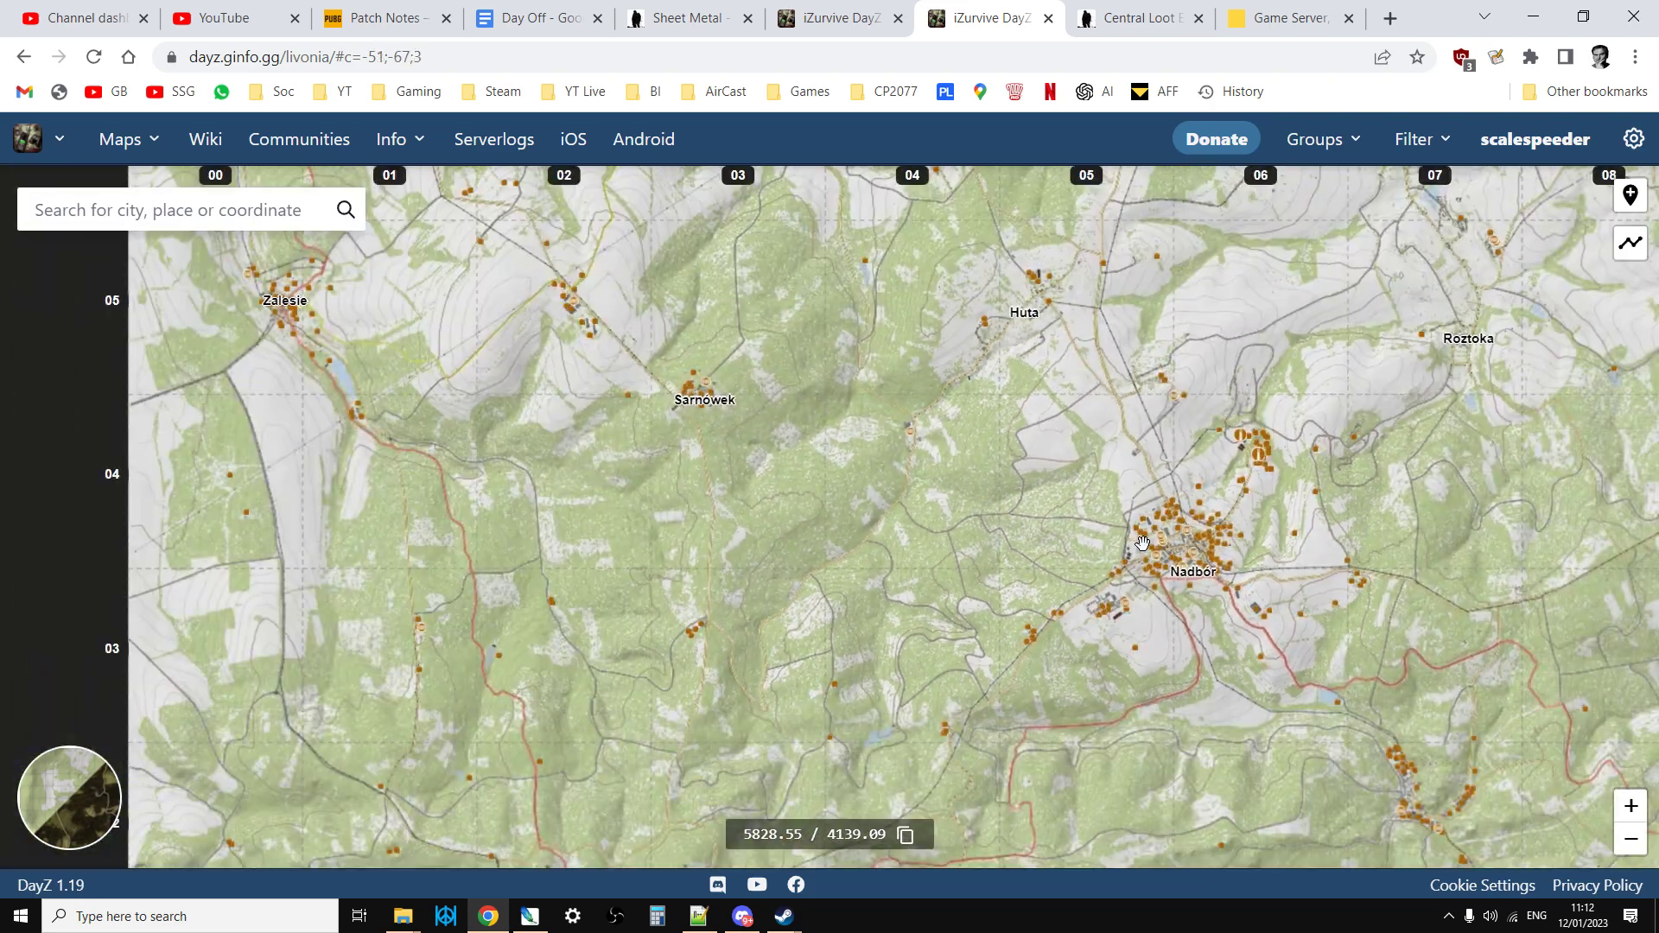
pyautogui.scroll(-1, 1138, 553)
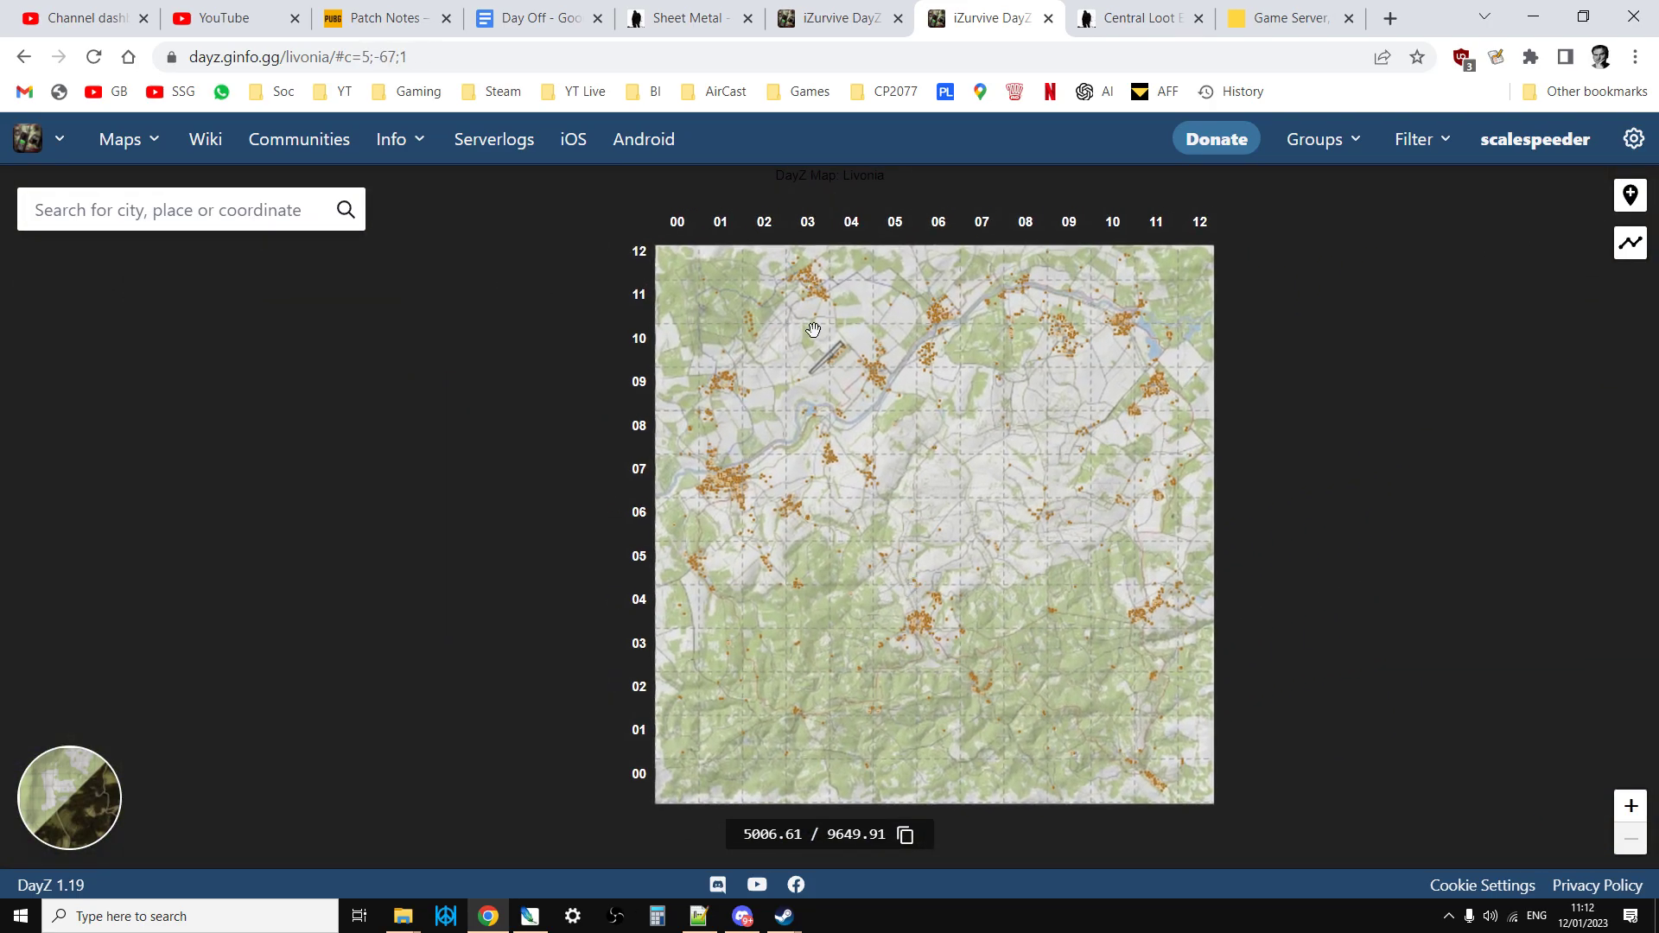
pyautogui.moveTo(972, 467); pyautogui.dragTo(887, 475)
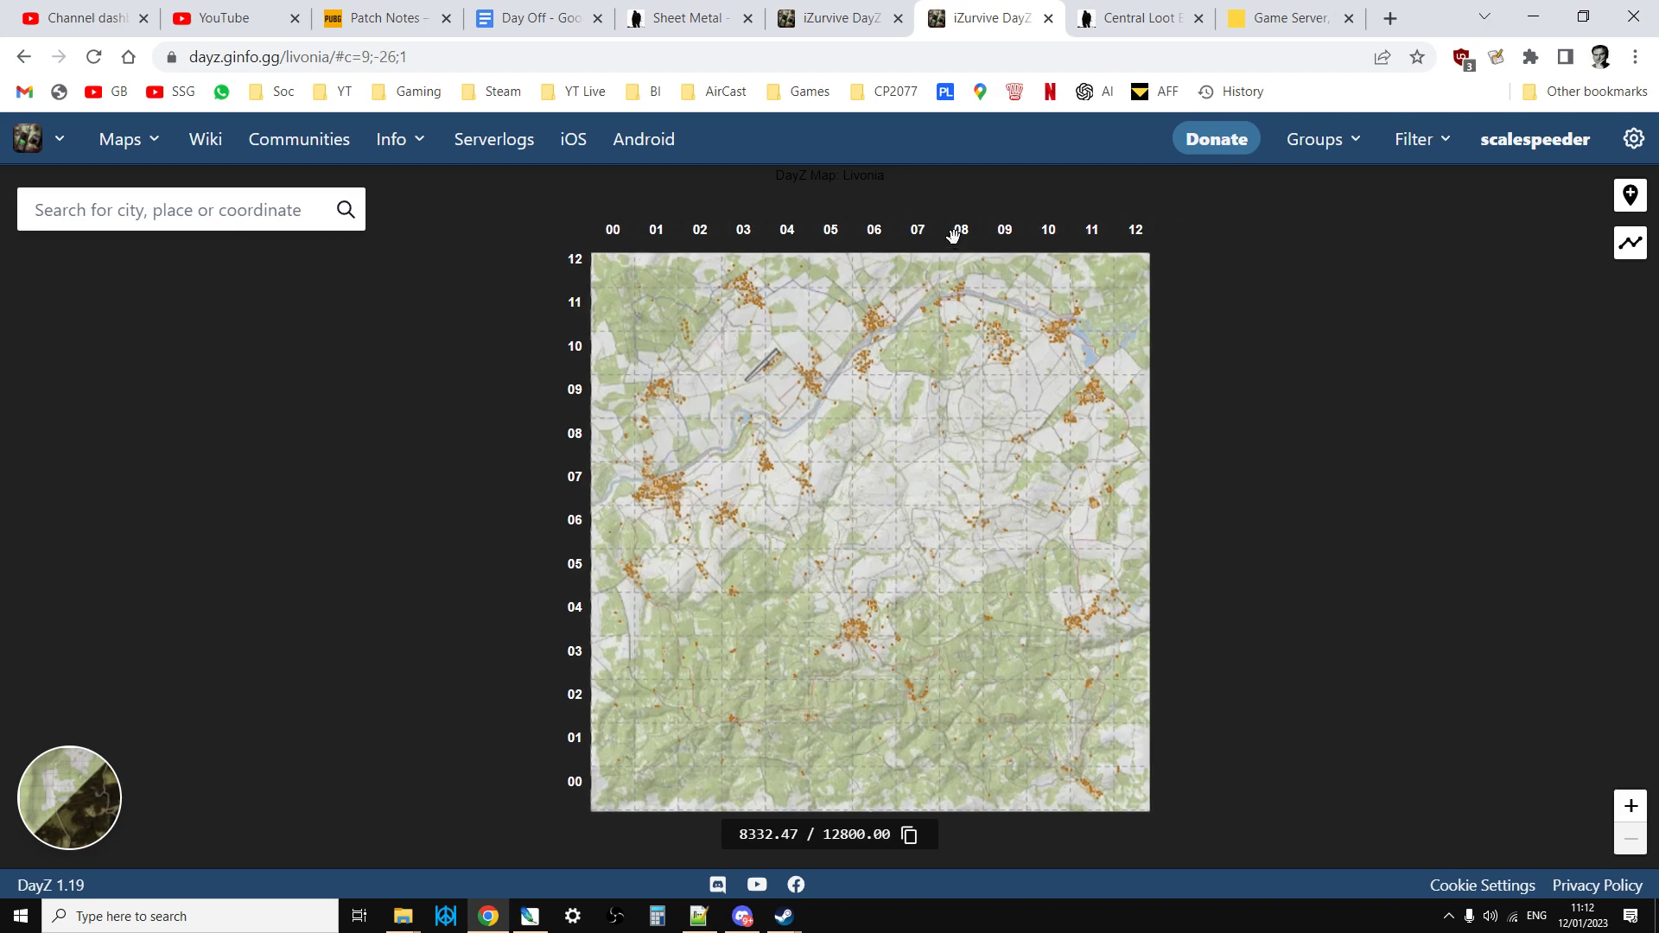
# Step: Switch to Notepad++ and view the MetalPlate entries in the Livonia and Chernarus types.xml files
pyautogui.click(698, 916)
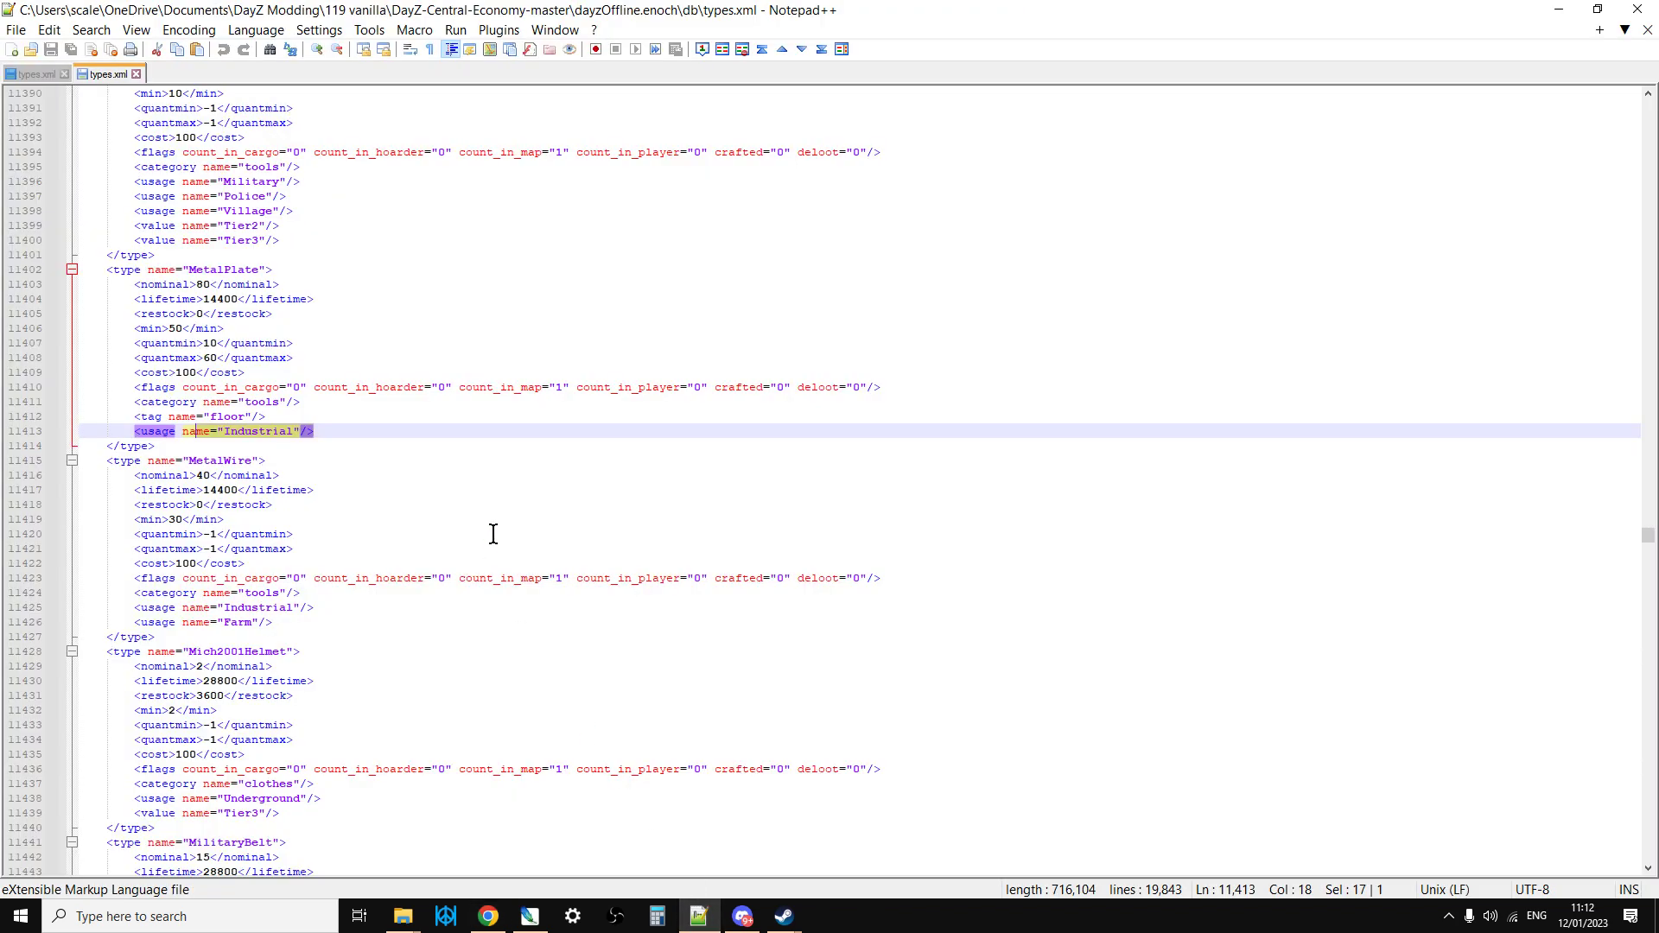
pyautogui.click(23, 75)
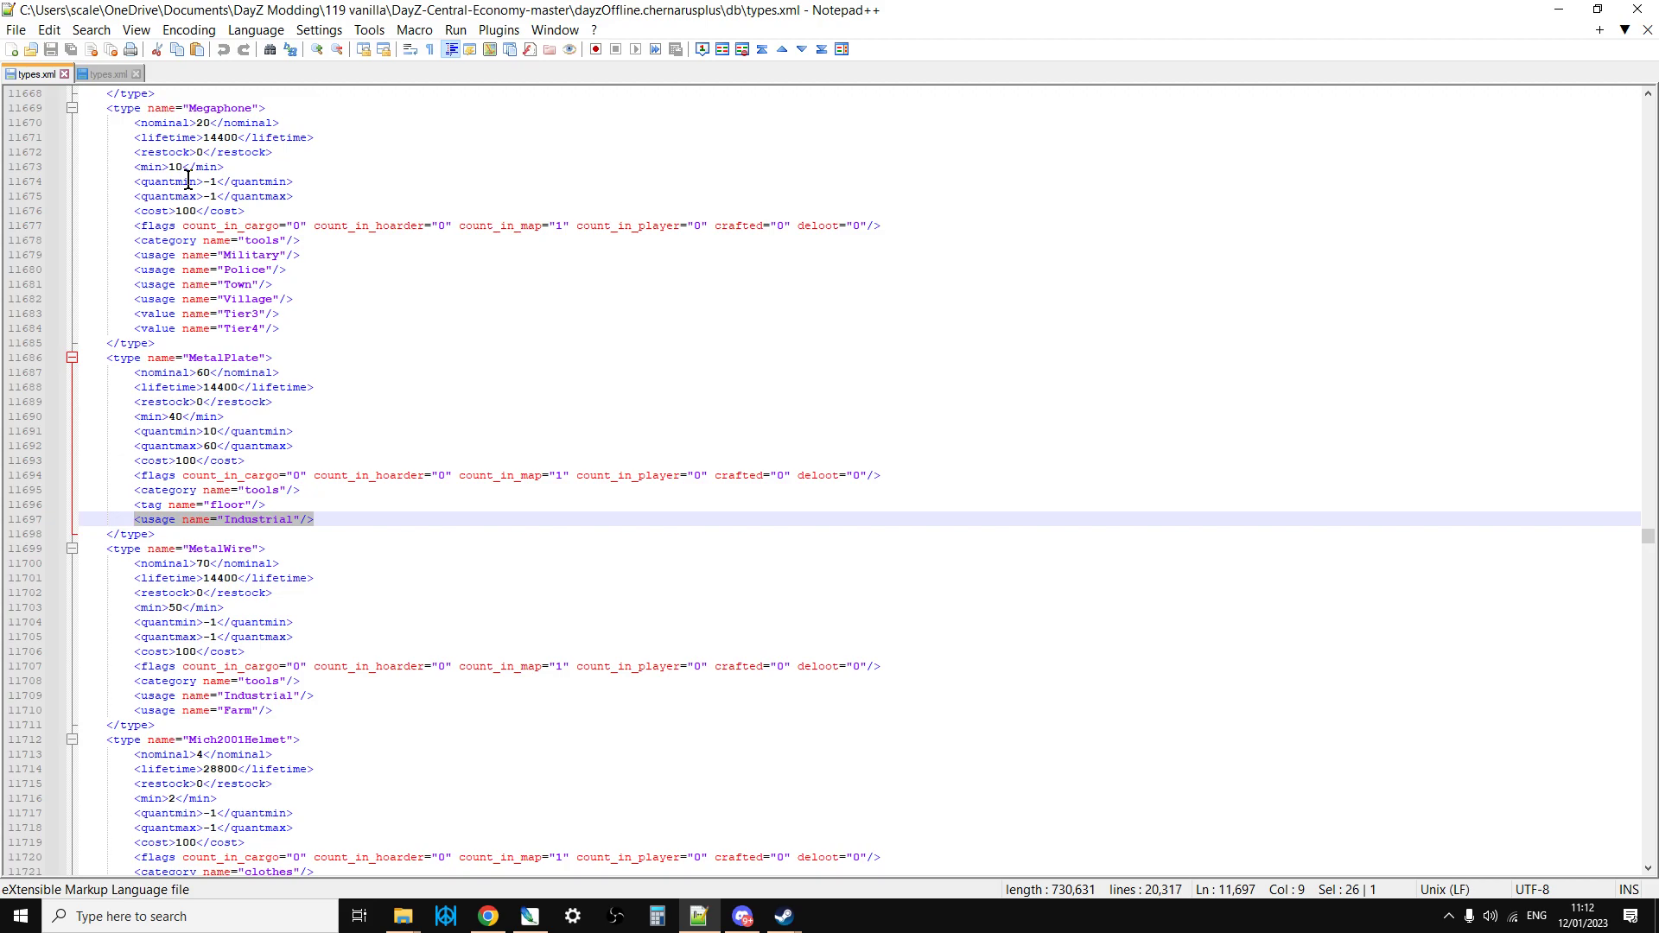
# Step: Switch to Chrome and open the File Browser of the DayZ PS4 server on Nitrado
pyautogui.click(488, 916)
pyautogui.click(1293, 18)
pyautogui.moveTo(1133, 271)
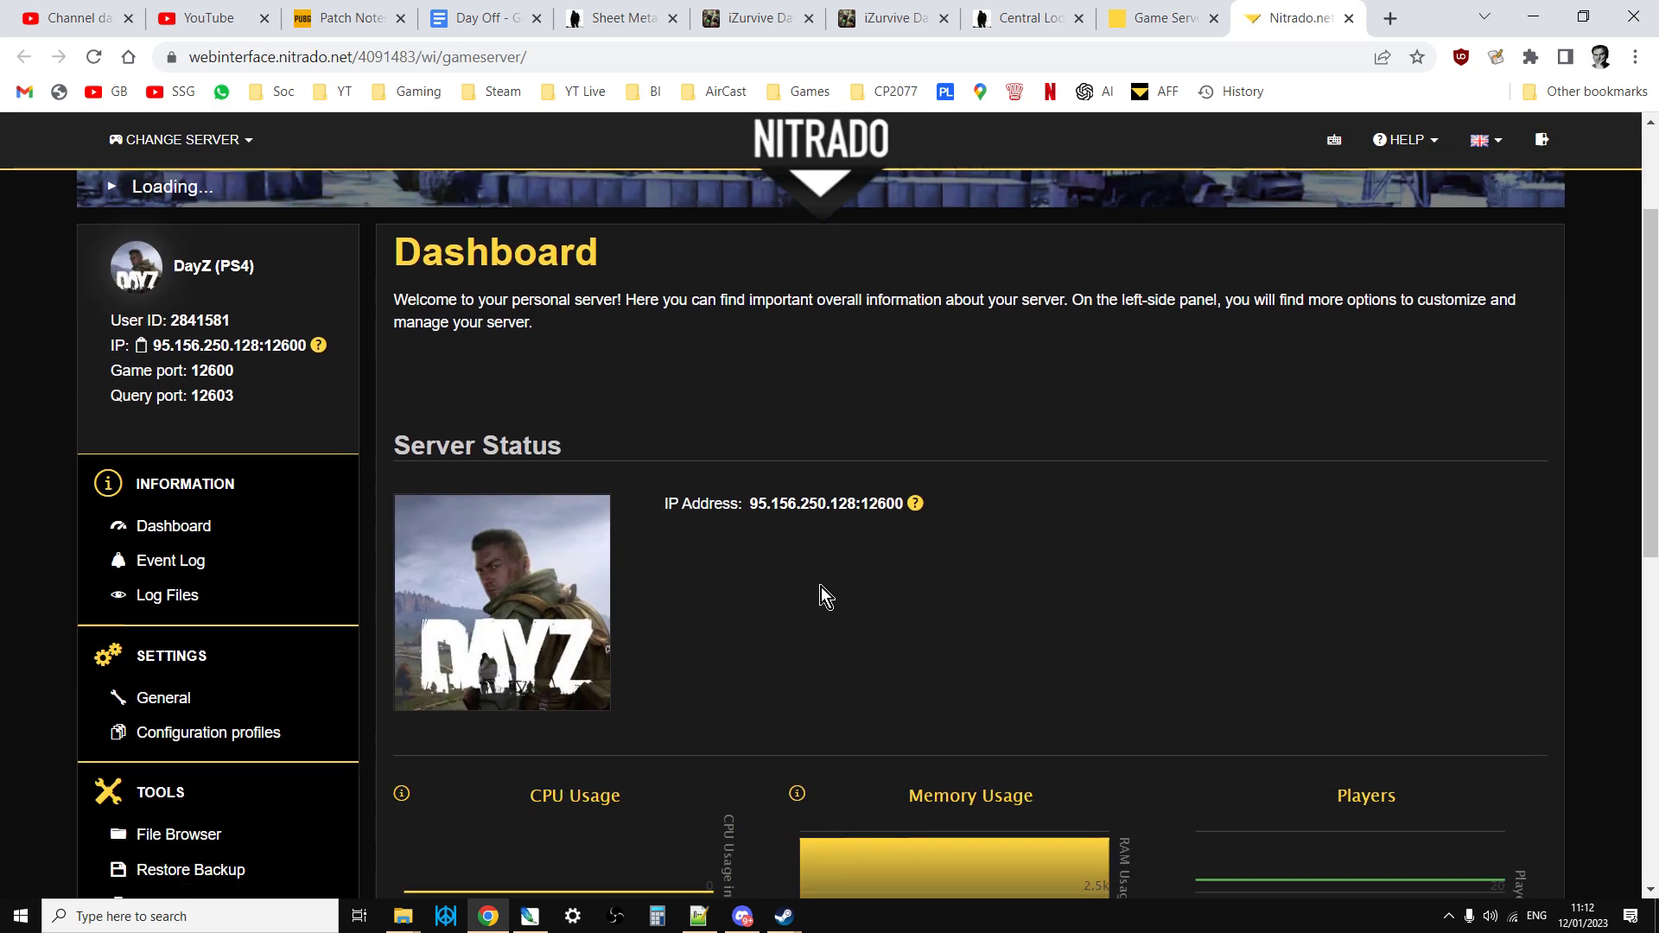
pyautogui.scroll(-5, 821, 596)
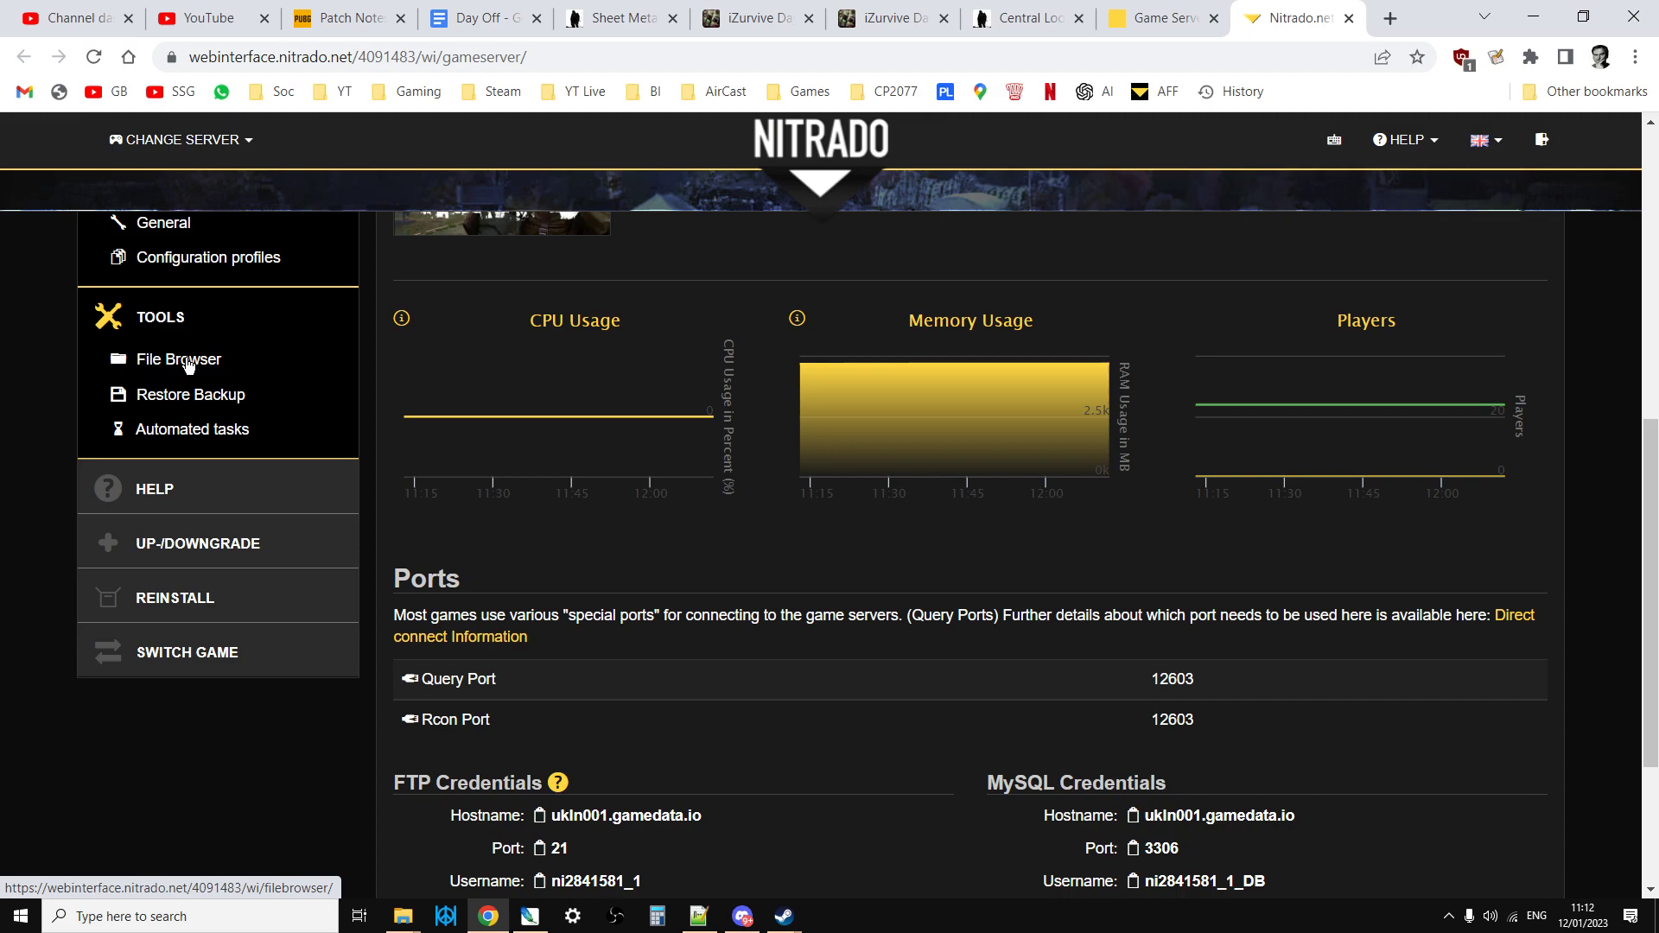
pyautogui.click(194, 361)
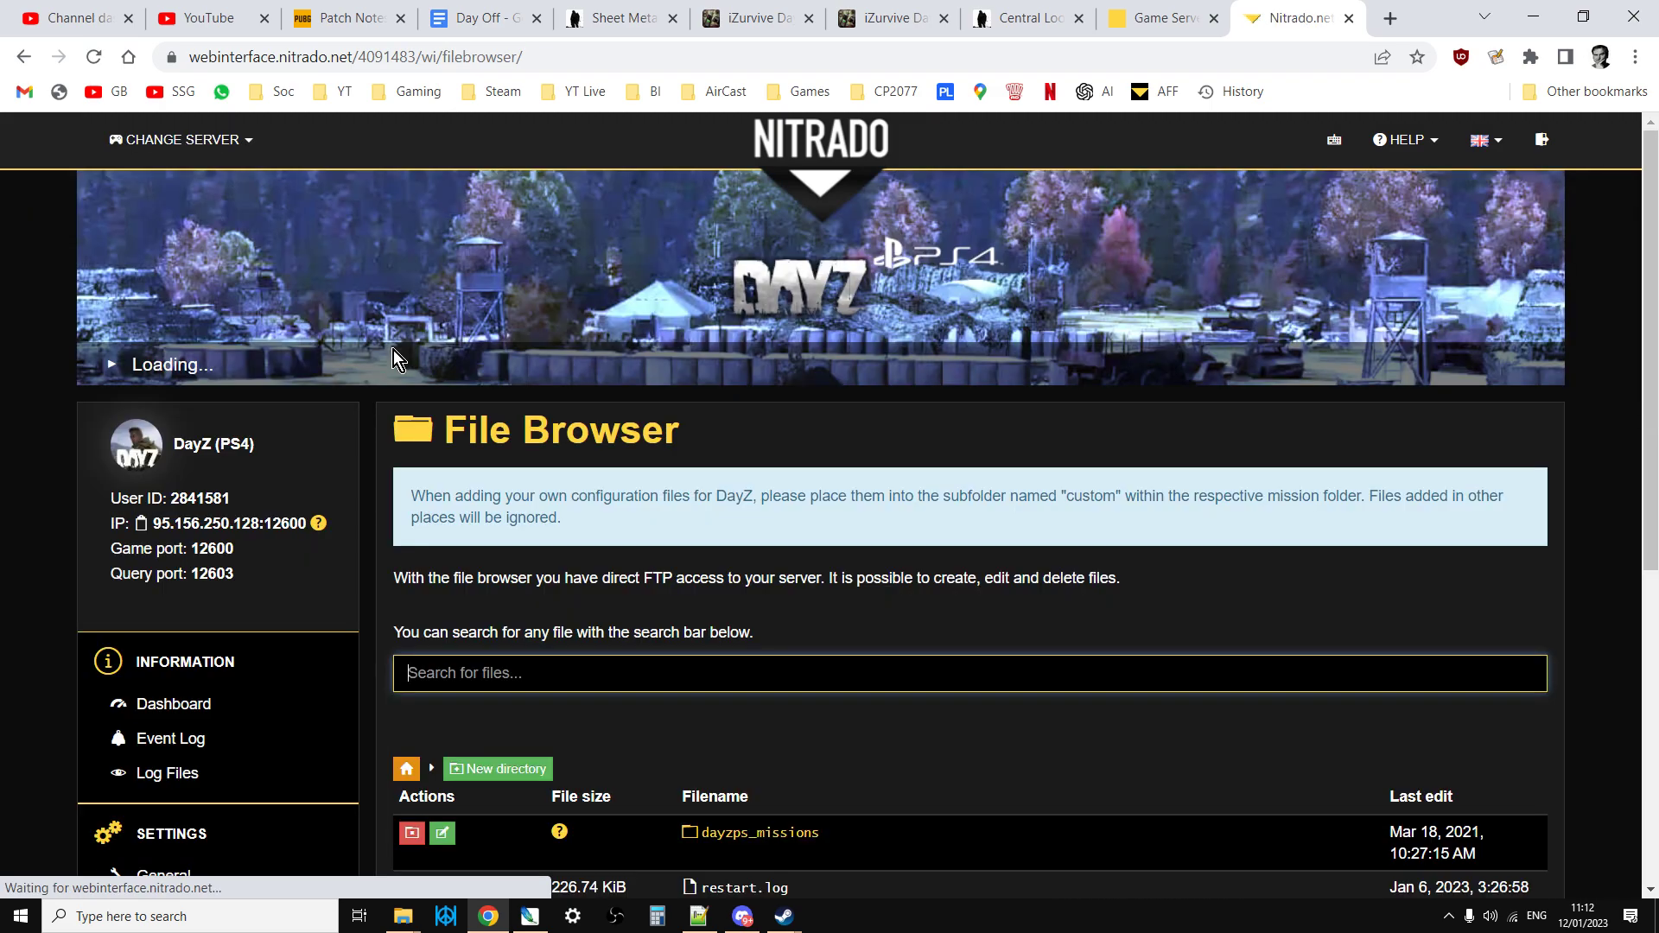
# Step: Open the folder dayzps_missions/dayzOffline.chernarusplus/db on the server and locate types.xml
pyautogui.scroll(-4, 652, 463)
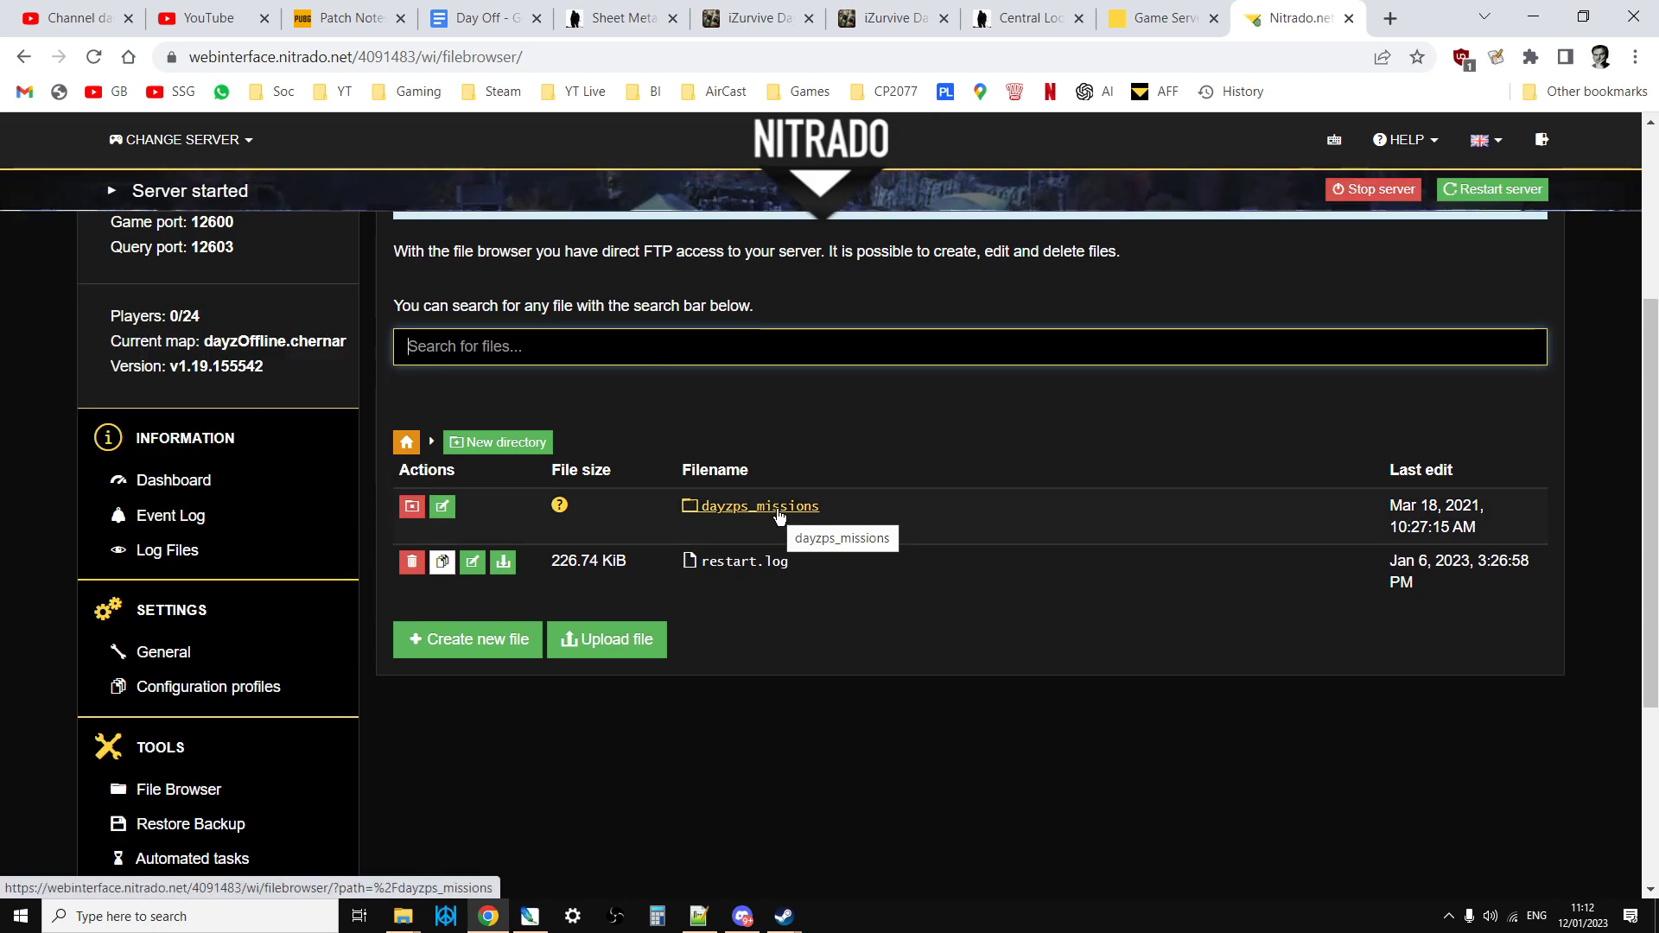
pyautogui.click(779, 515)
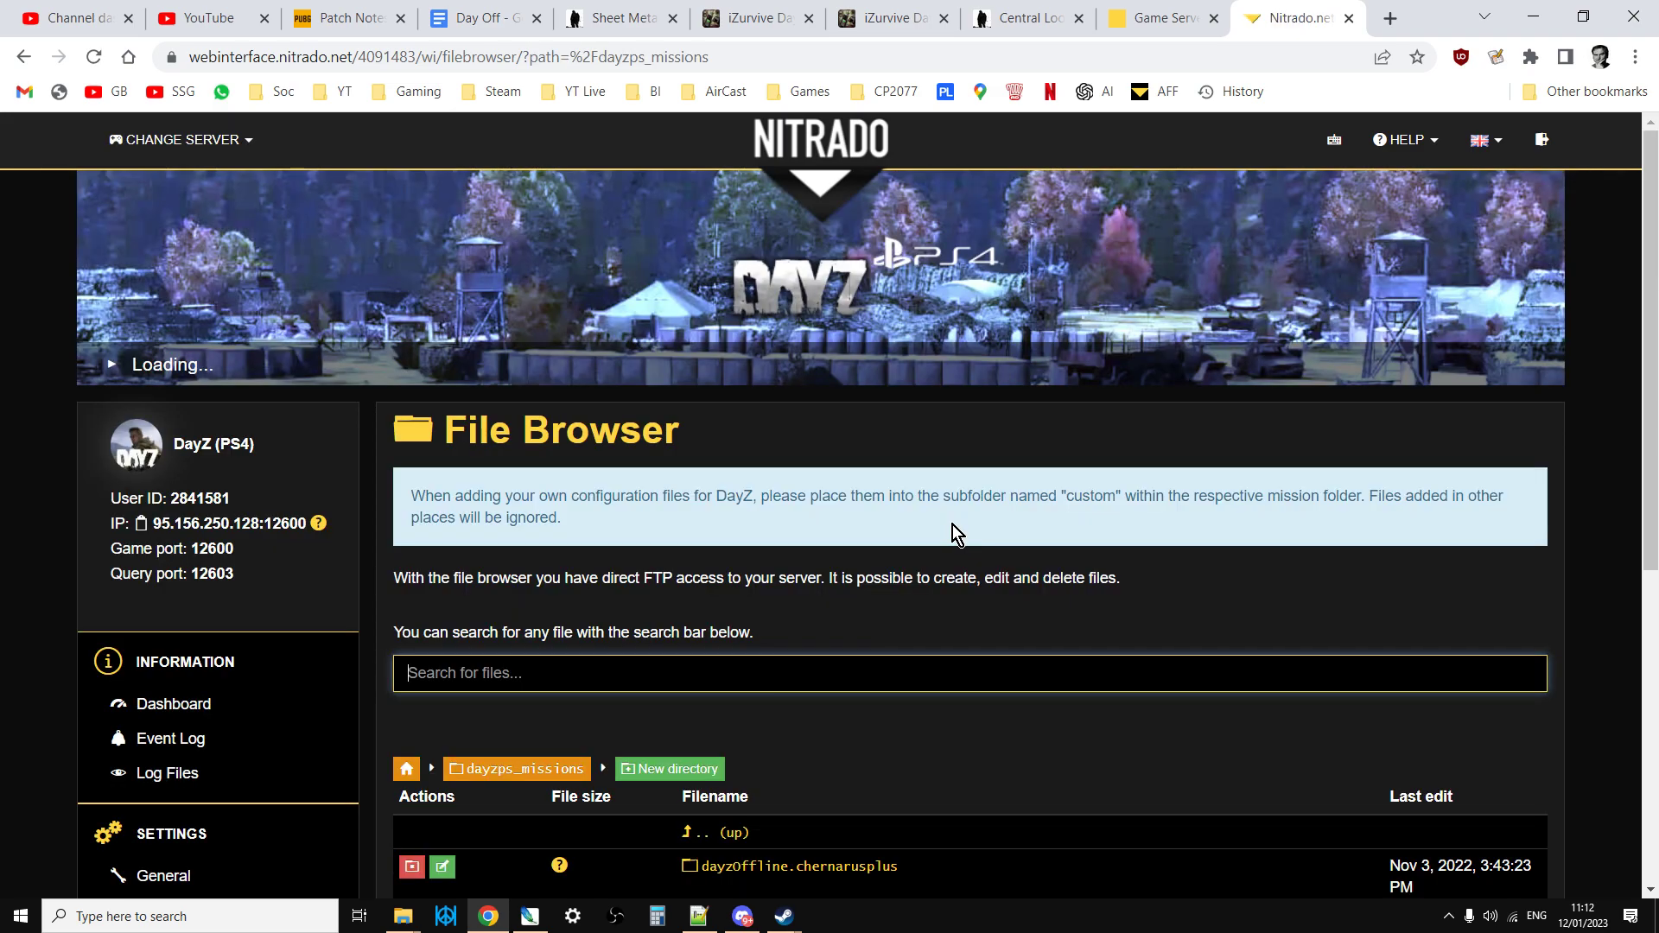
pyautogui.scroll(-2, 952, 525)
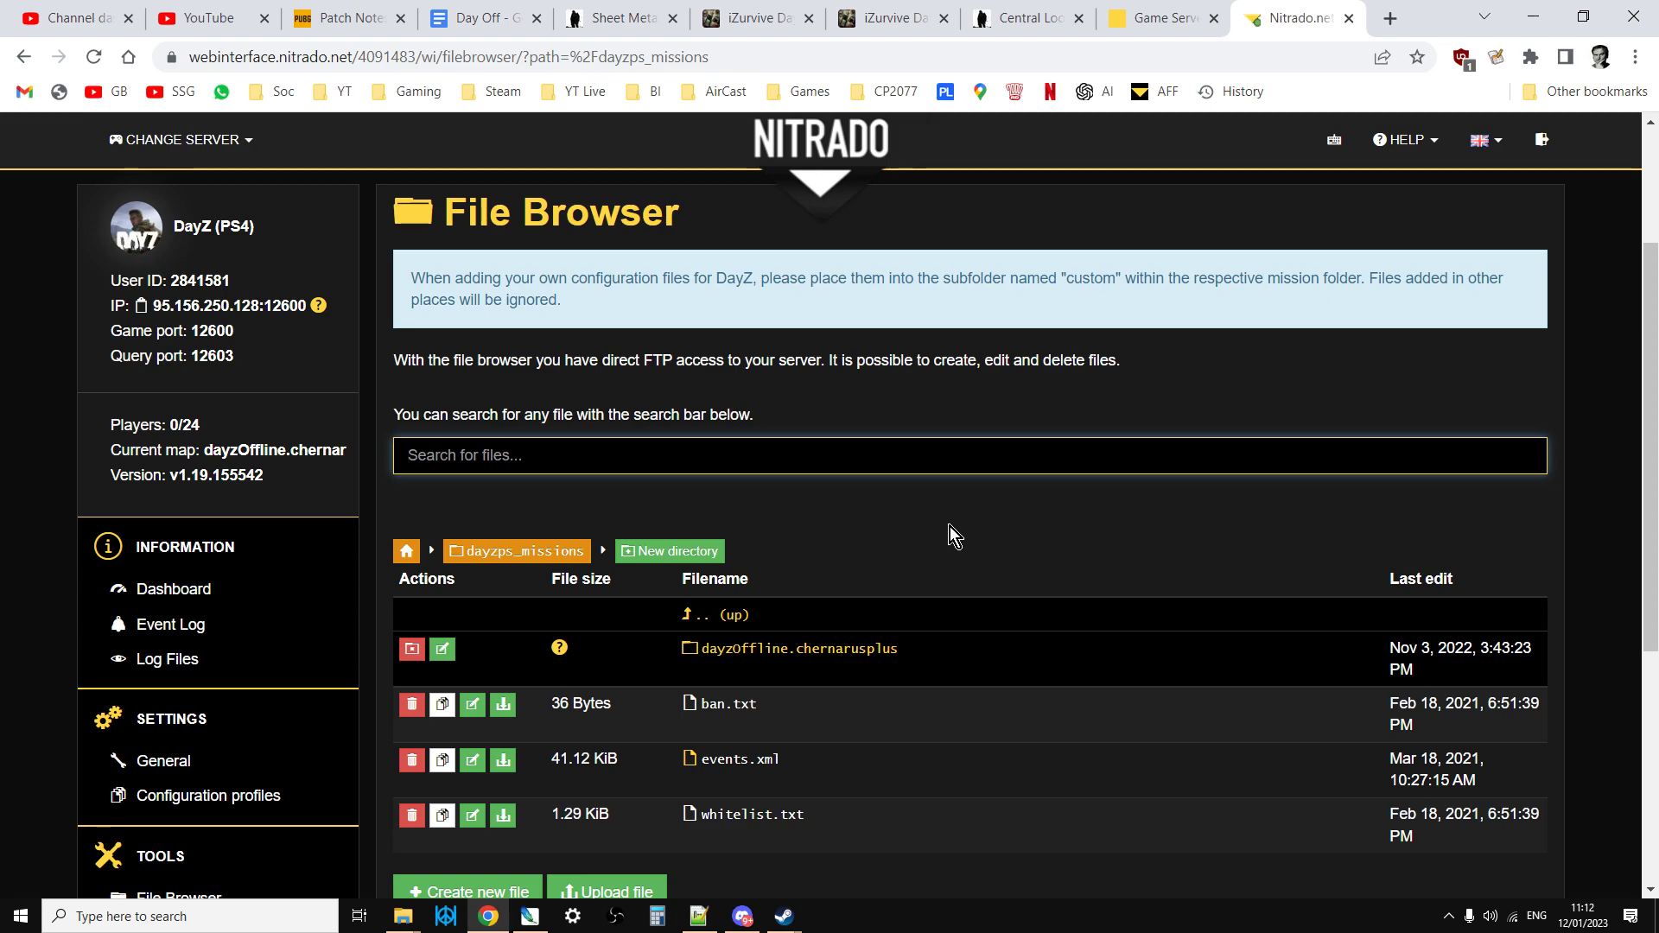
pyautogui.scroll(-2, 950, 526)
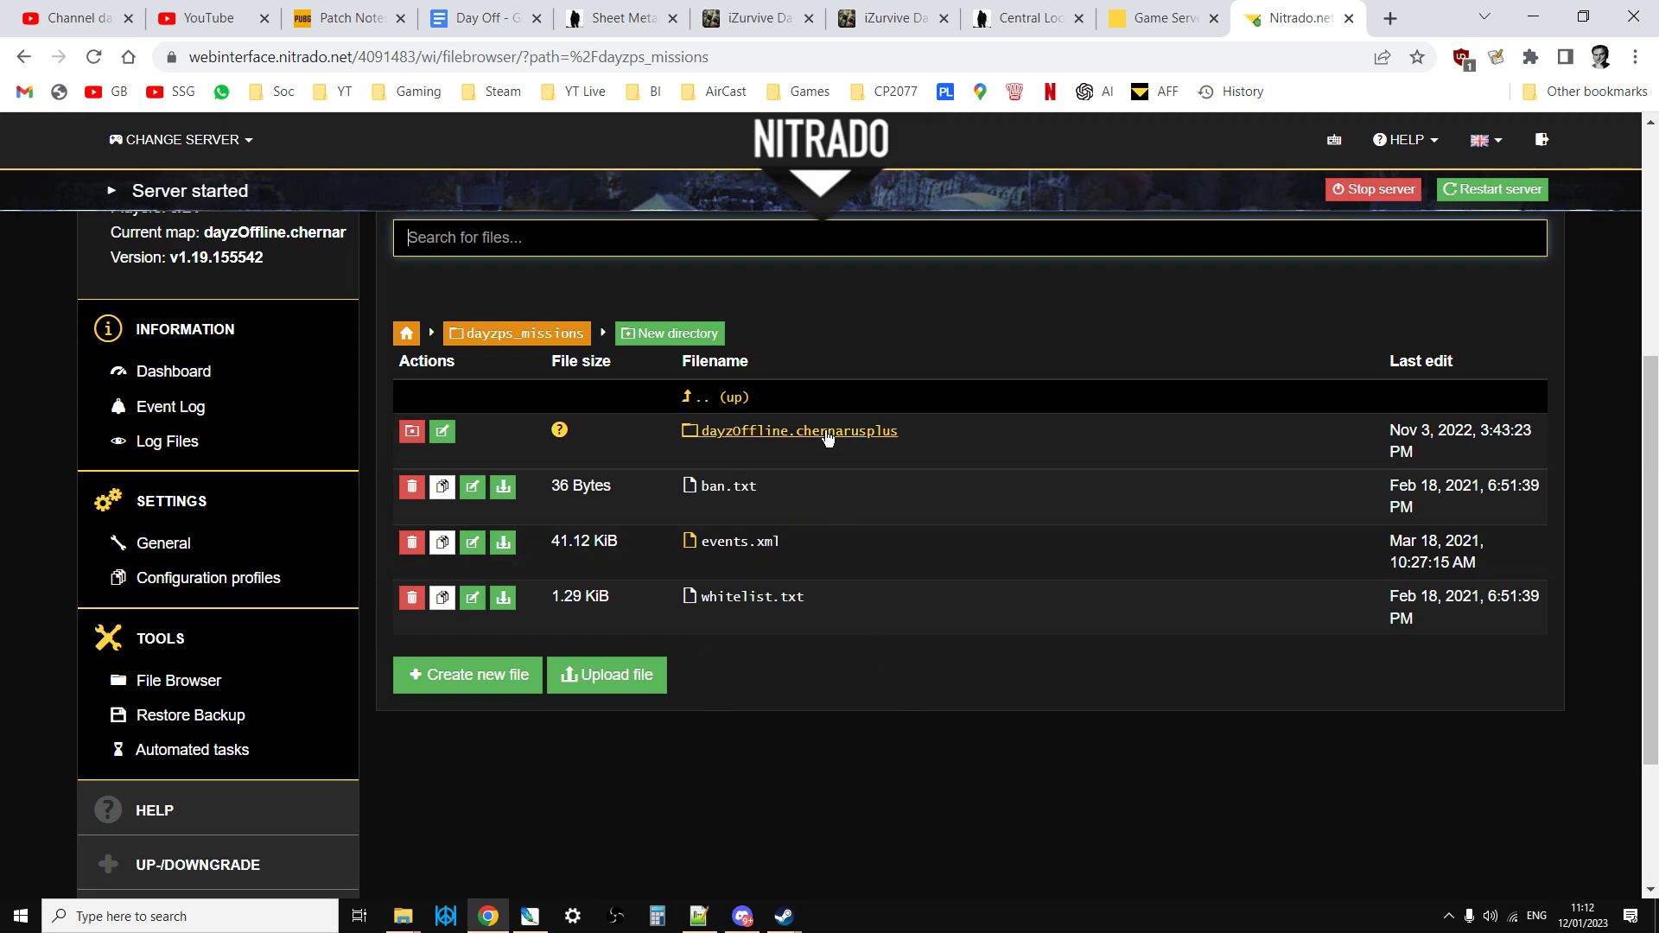
pyautogui.click(863, 432)
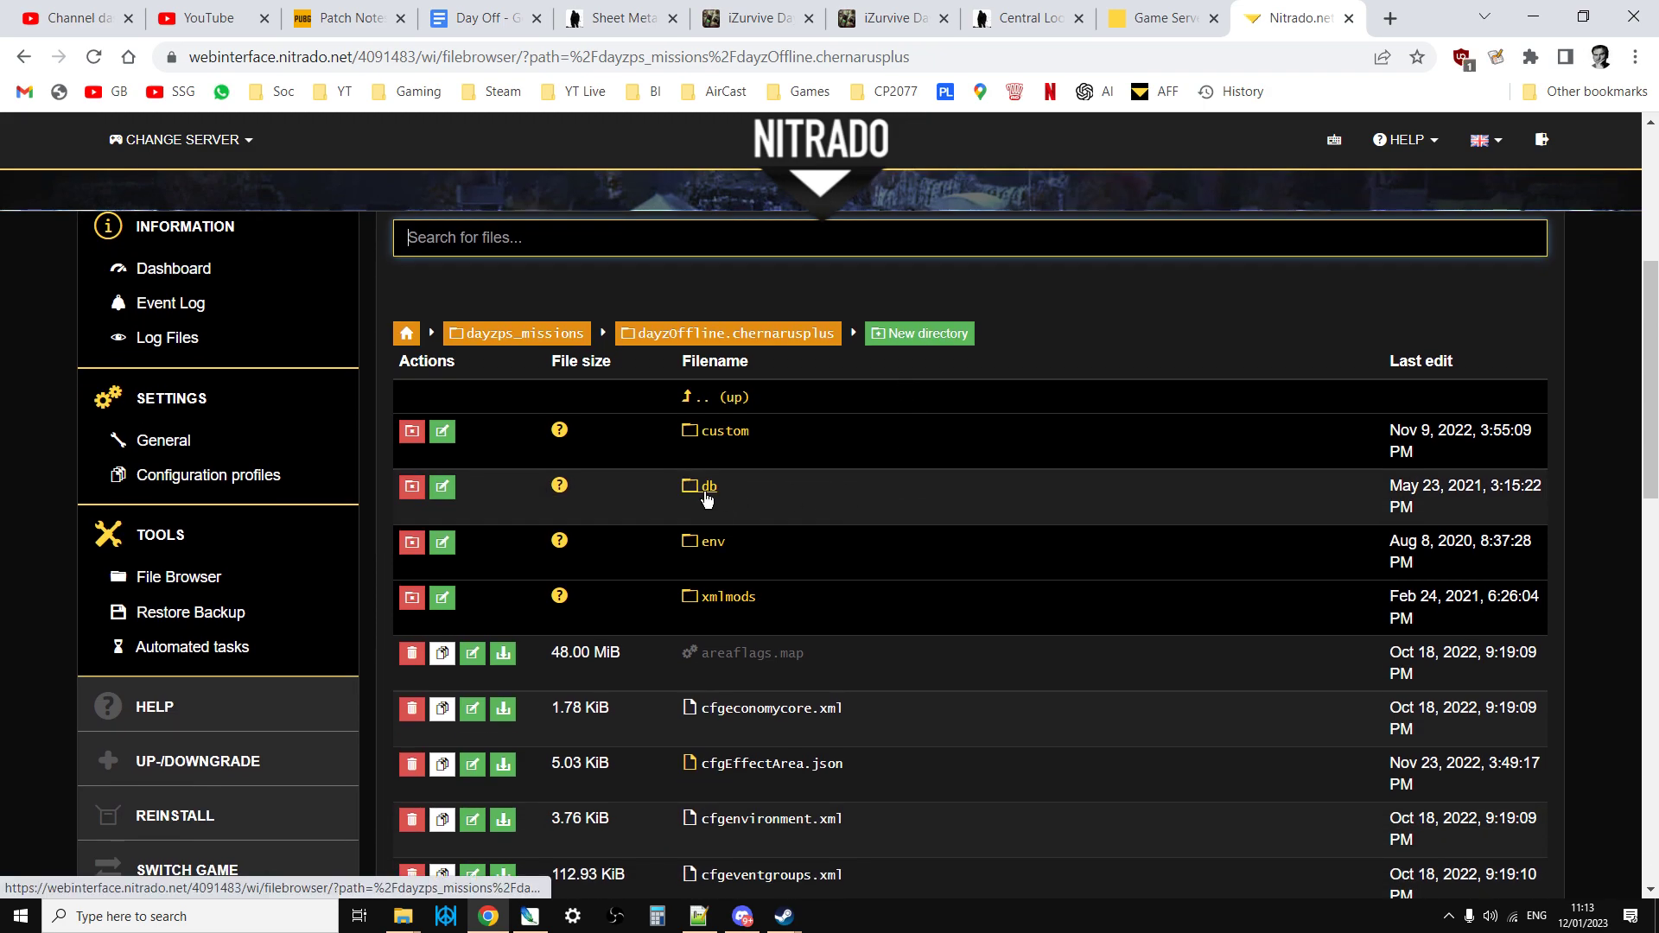
pyautogui.click(704, 488)
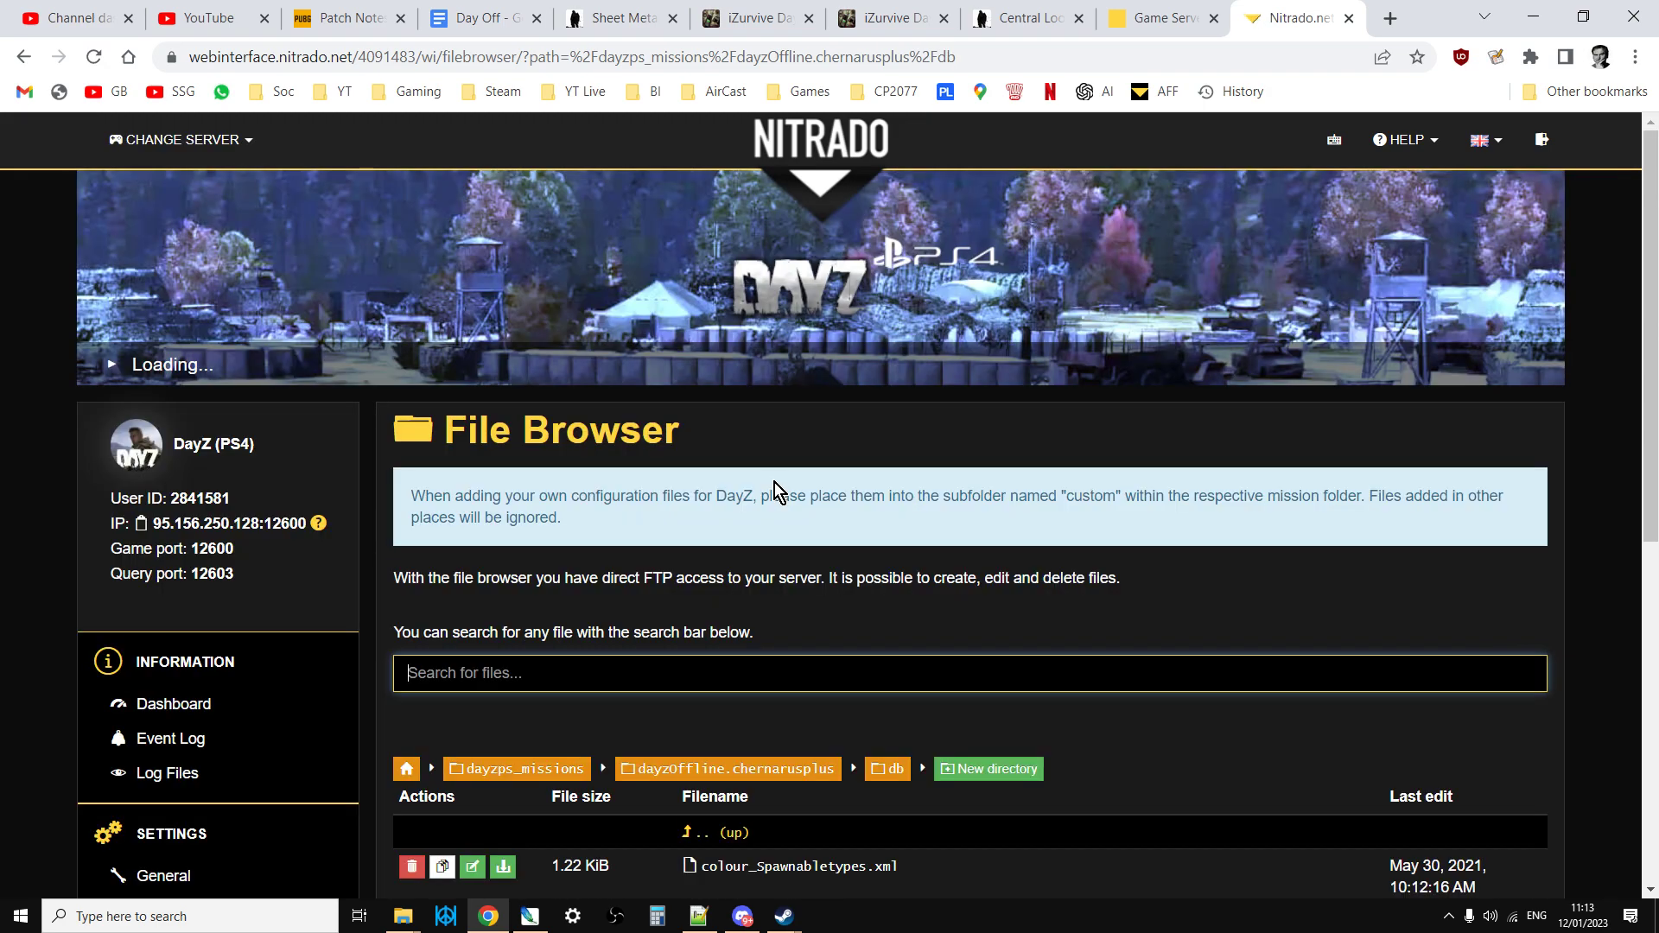
pyautogui.scroll(-4, 776, 491)
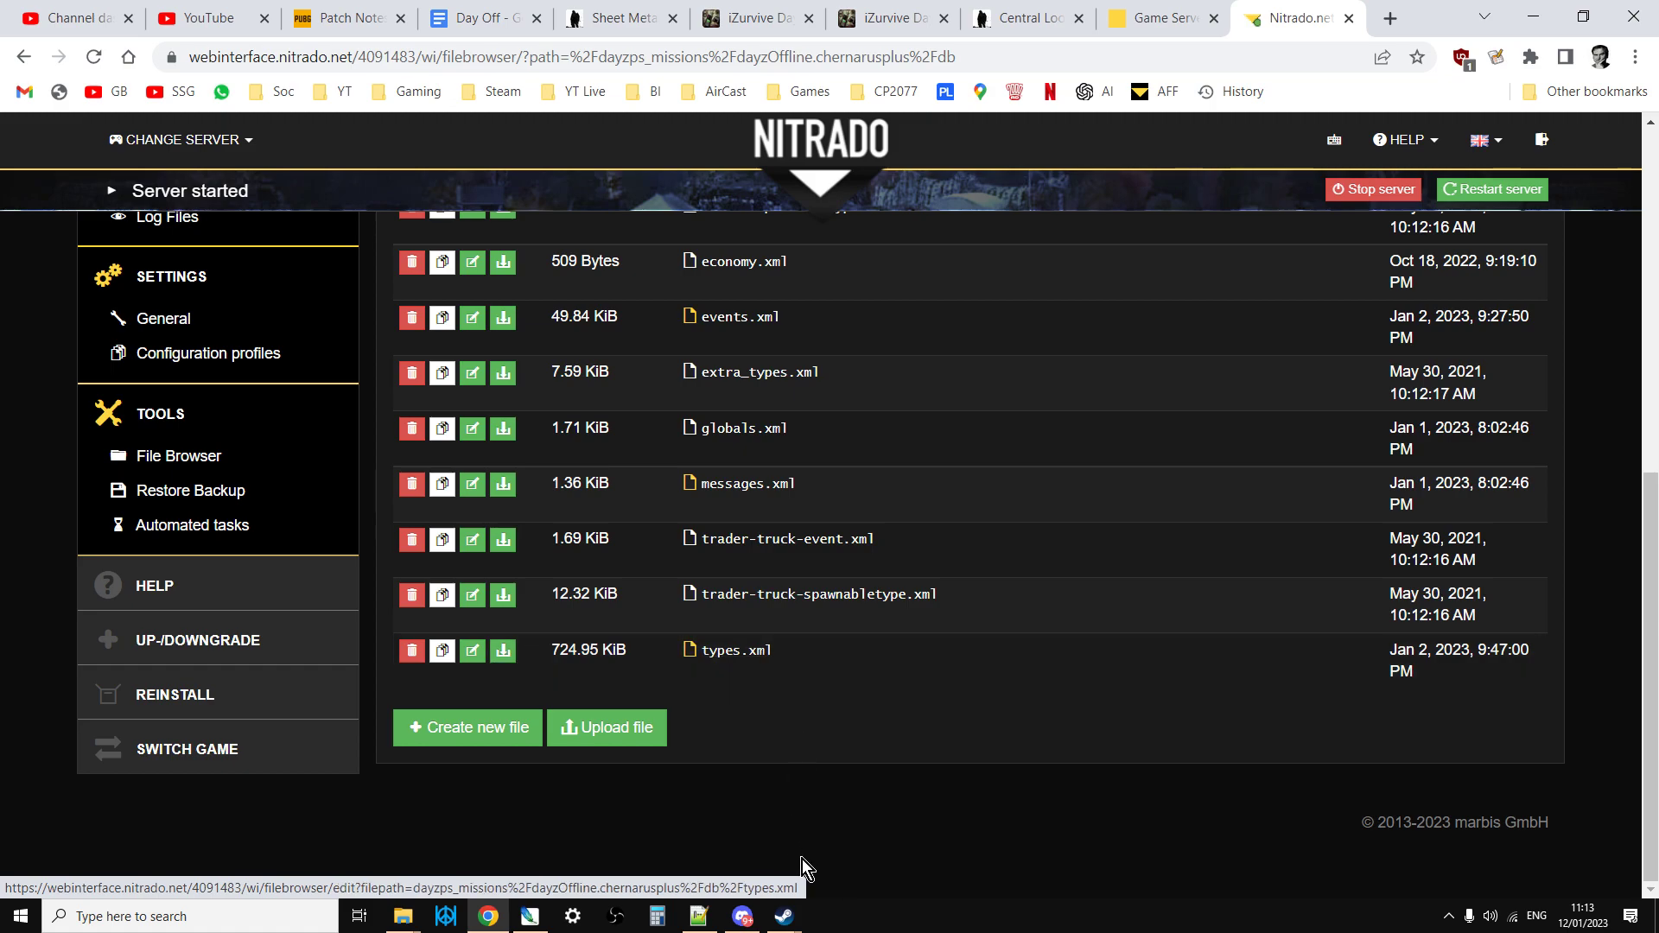
# Step: Switch to Notepad++ and search the Chernarus types.xml for "metal" to locate the MetalPlate entry
pyautogui.click(700, 917)
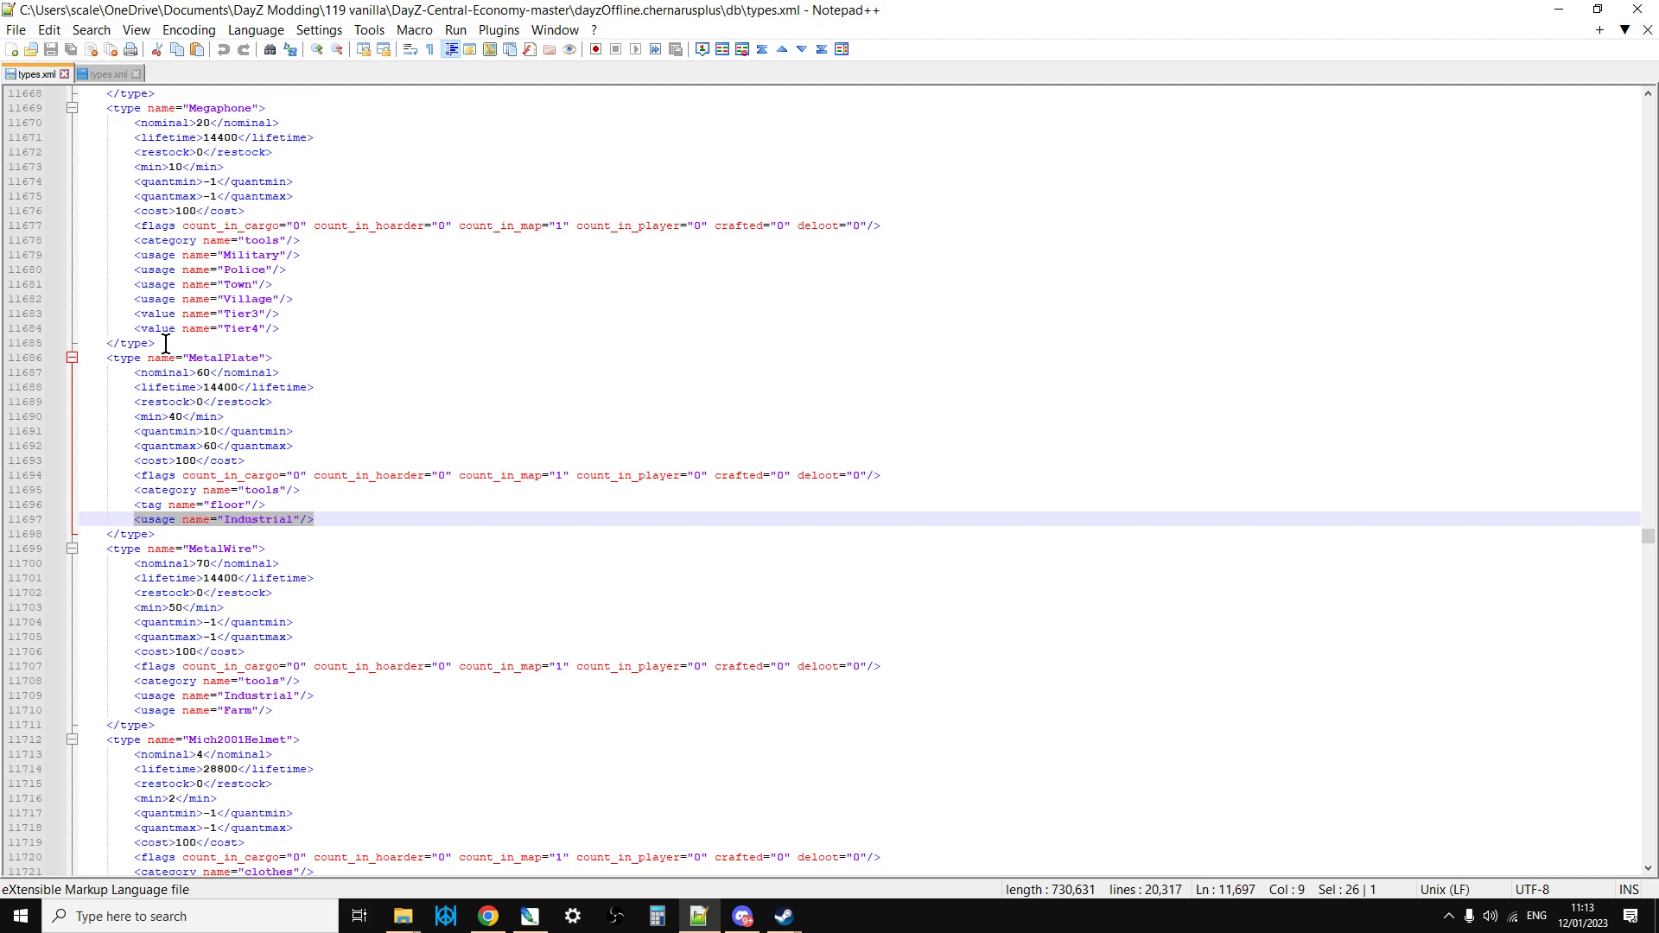
pyautogui.click(327, 325)
pyautogui.hotkey('ctrl', 'f')
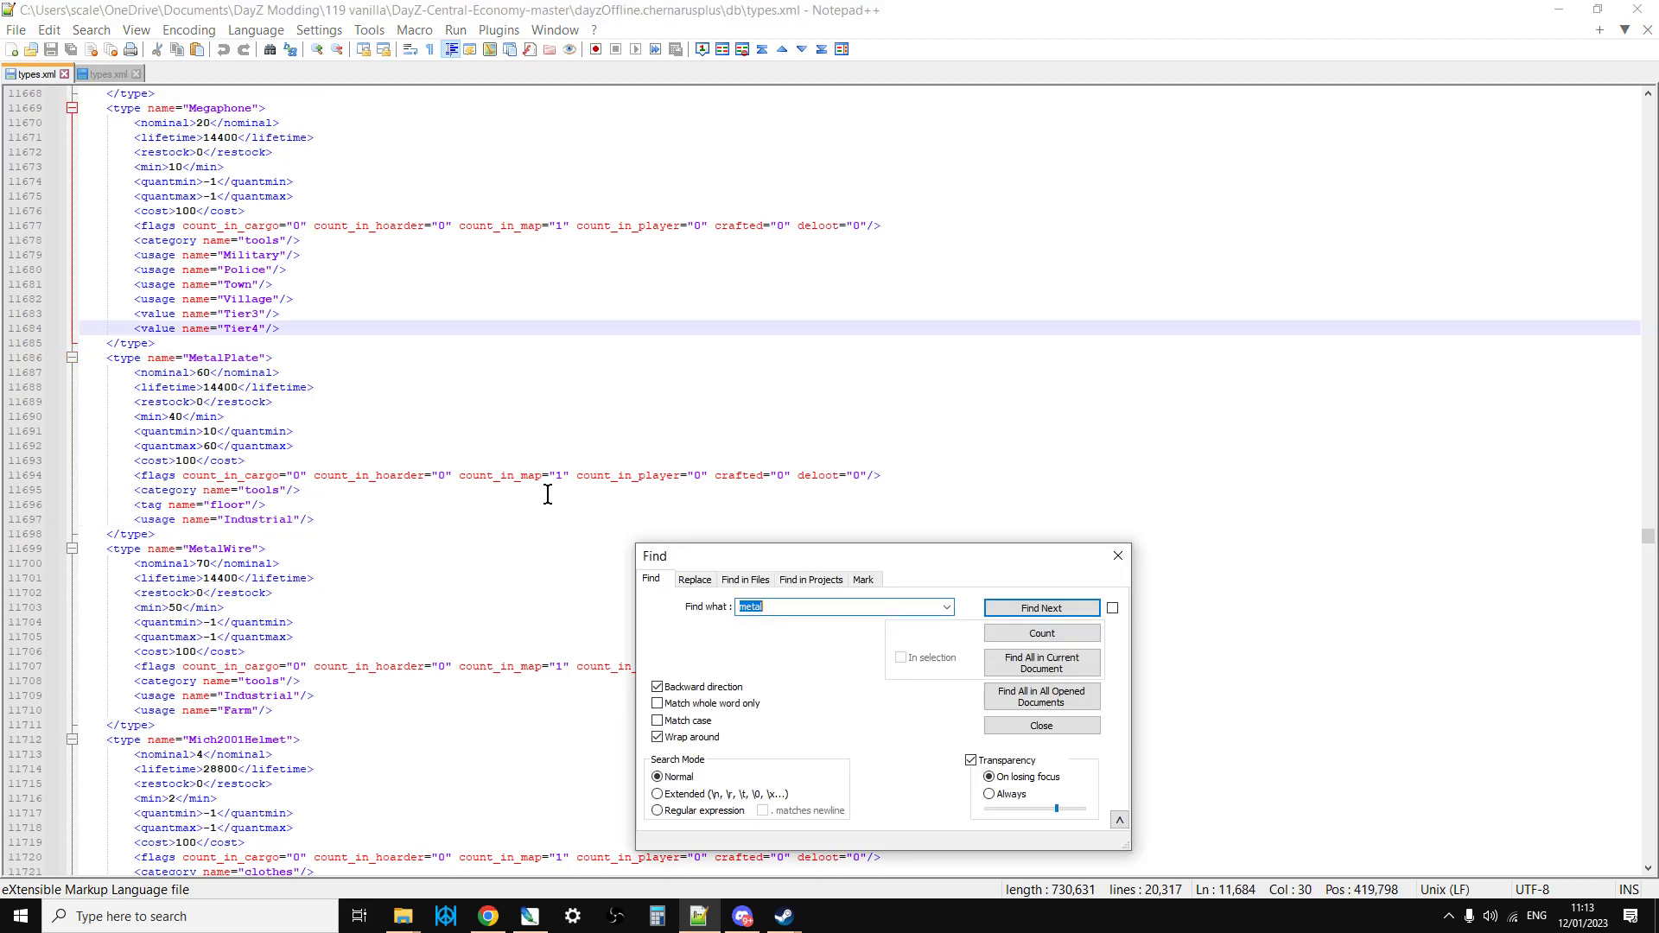
pyautogui.click(1033, 611)
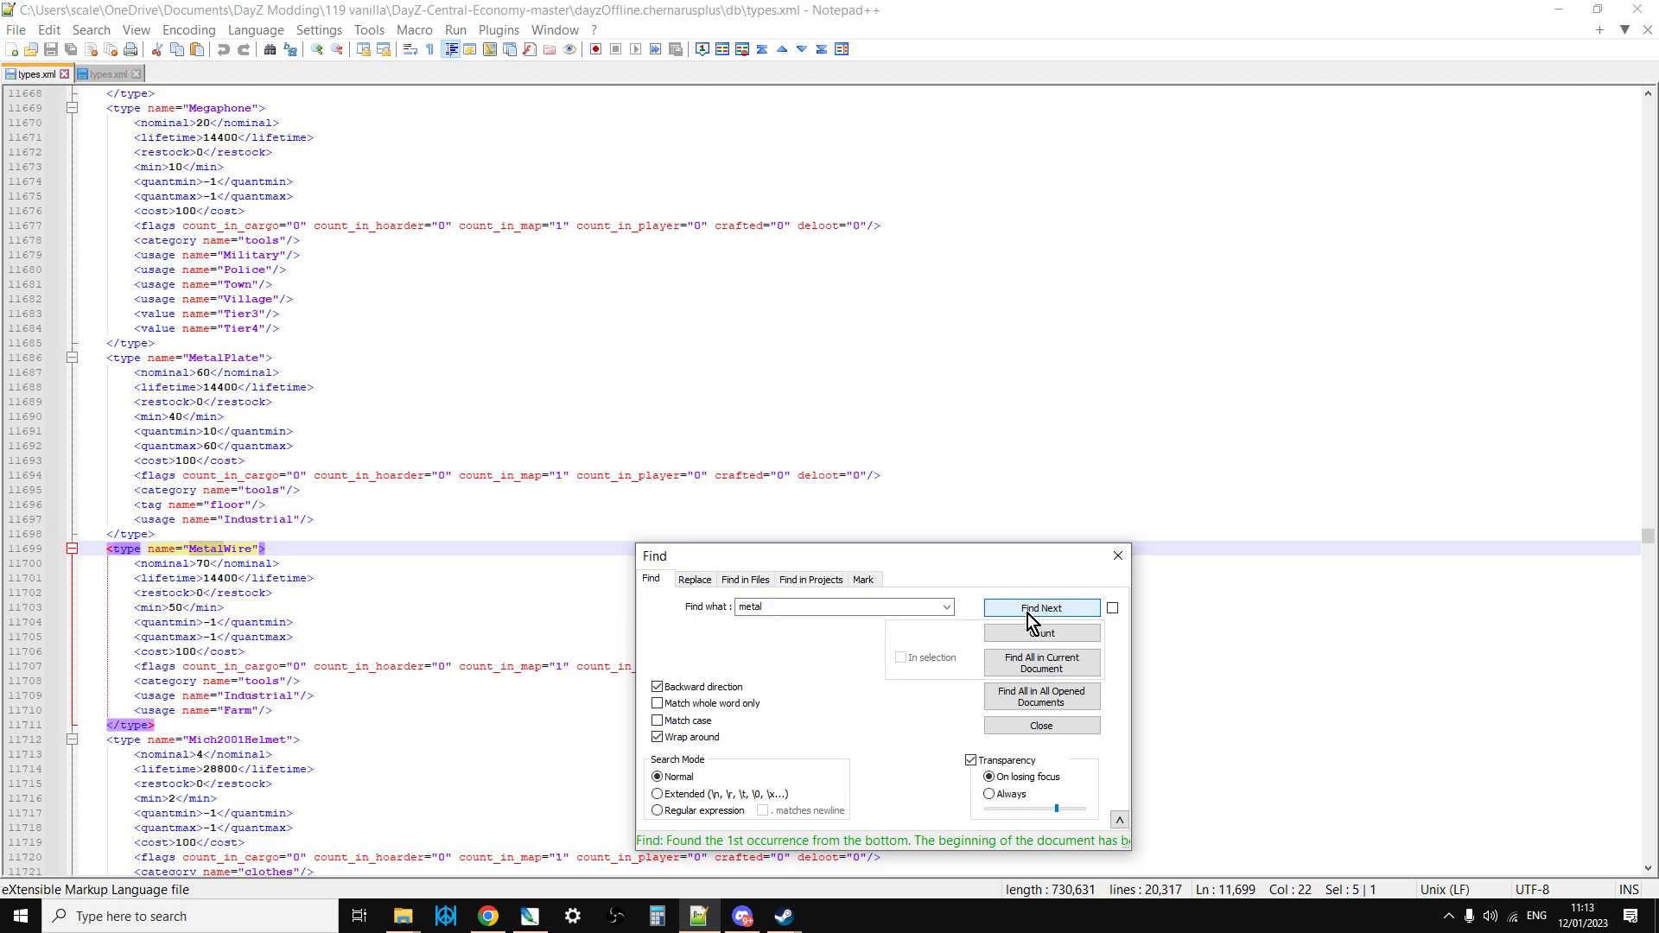
pyautogui.click(1032, 611)
pyautogui.click(1118, 555)
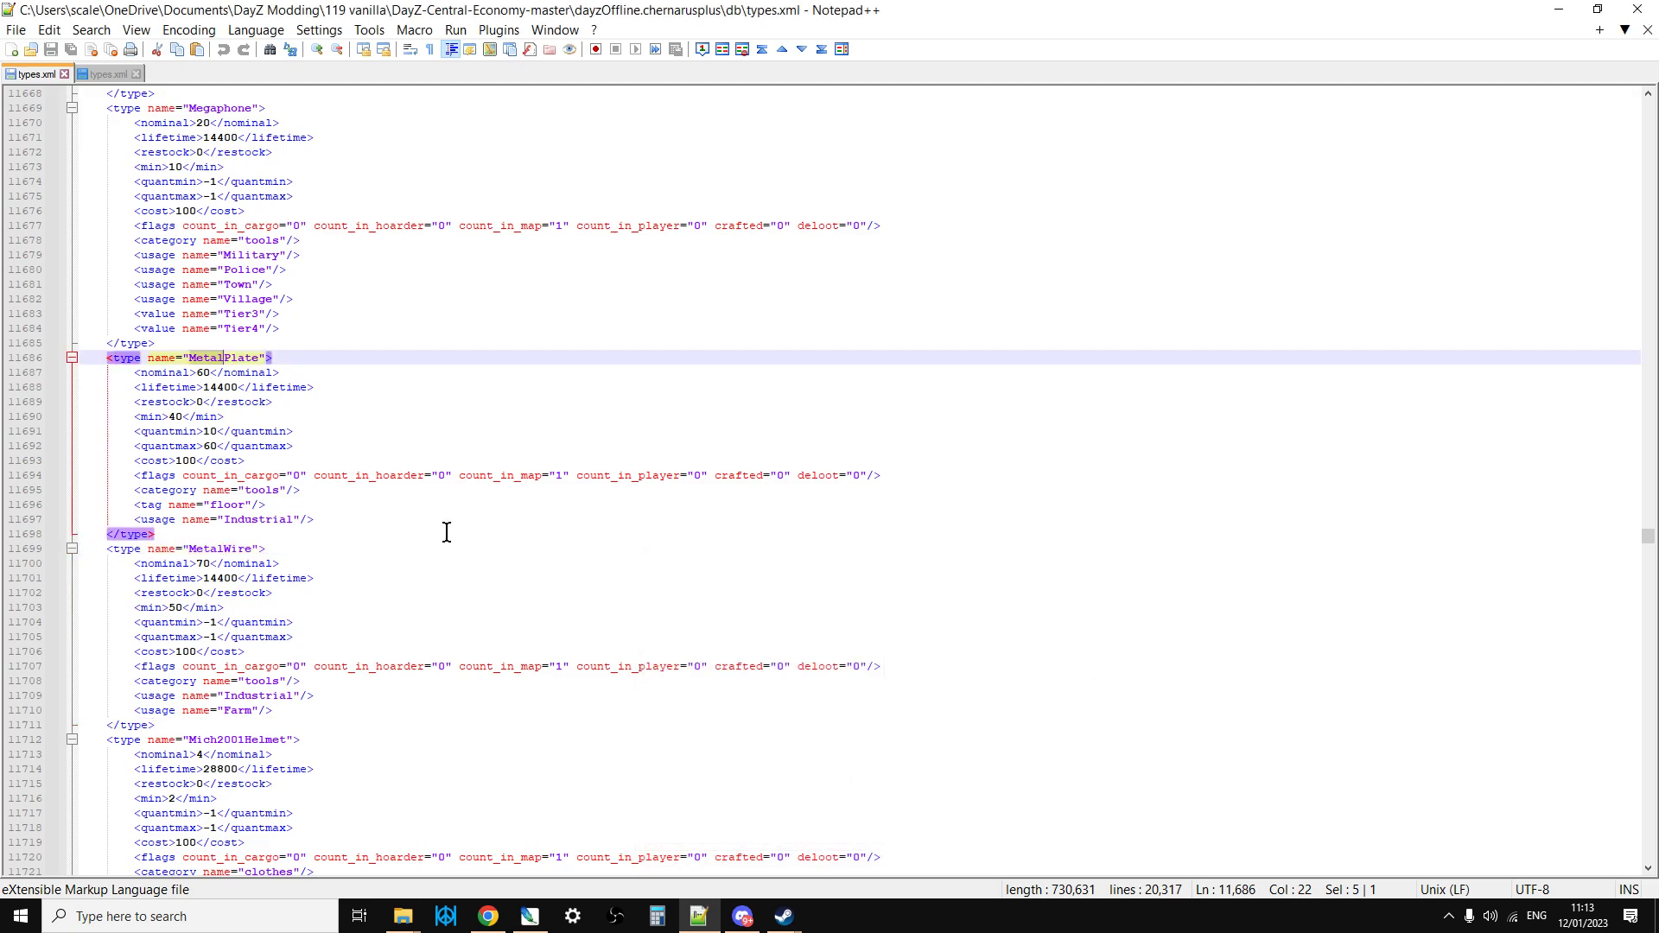
pyautogui.click(233, 419)
pyautogui.click(325, 517)
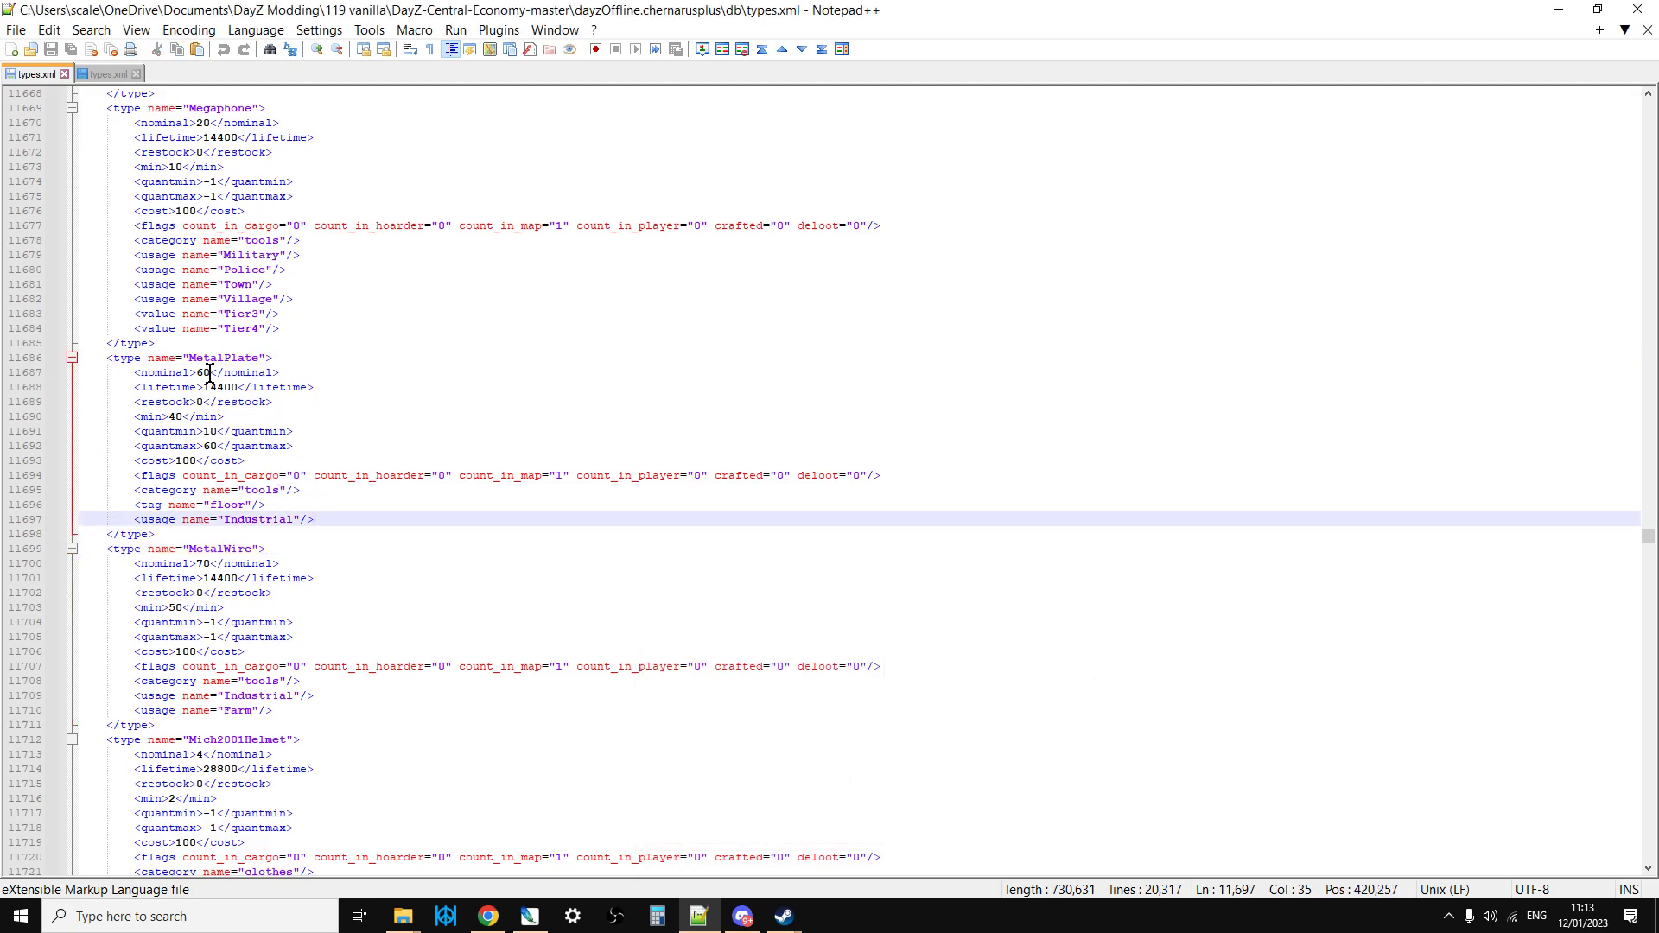
# Step: Set the MetalPlate entry's nominal to 100 and its min to 80
pyautogui.click(210, 372)
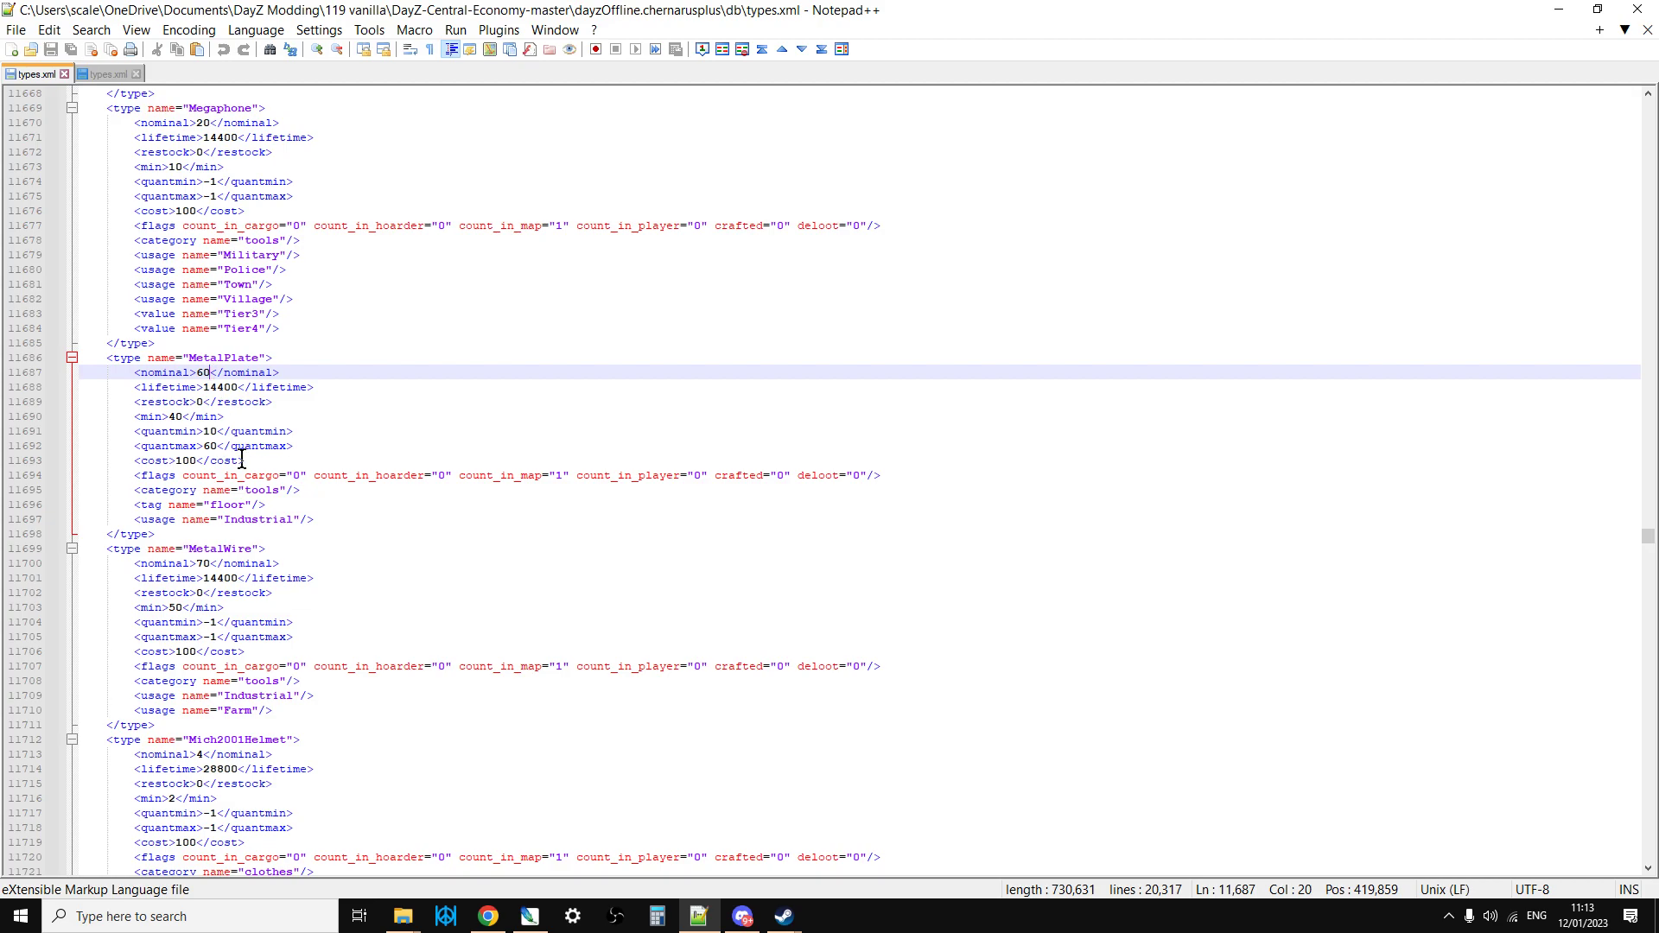
pyautogui.press('BackSpace')
pyautogui.press('BackSpace')
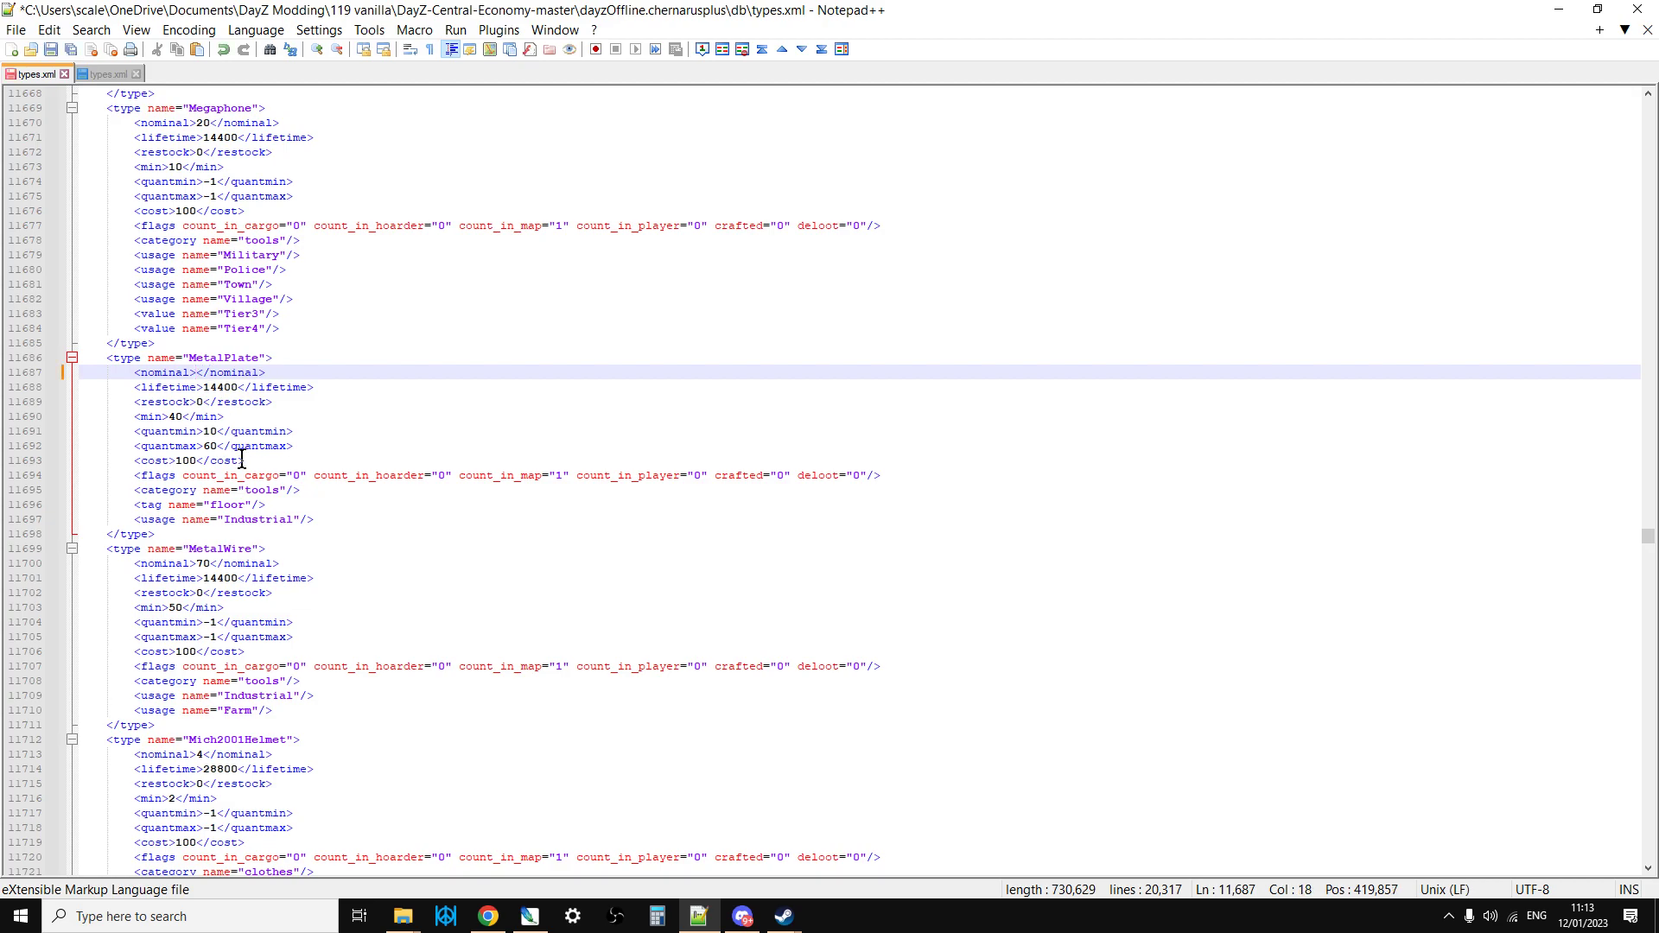
pyautogui.write('100')
pyautogui.click(182, 417)
pyautogui.press('BackSpace')
pyautogui.press('BackSpace')
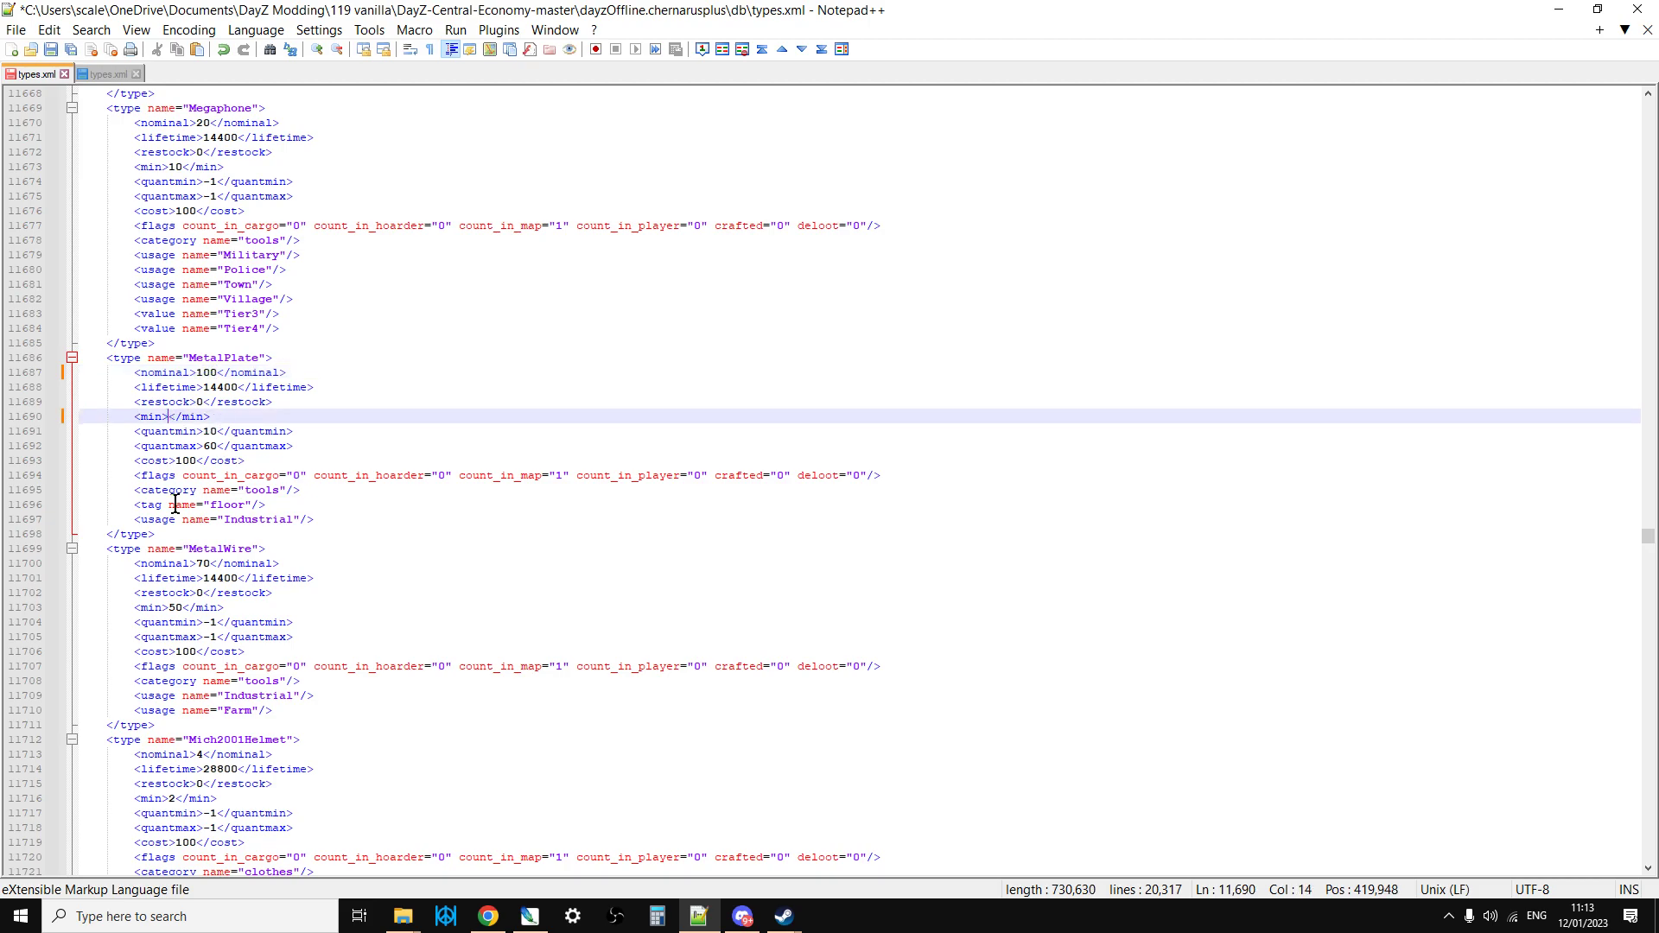
pyautogui.write('80')
# Step: Set the MetalPlate entry's quantmin to 98 and its quantmax to 99
pyautogui.click(215, 436)
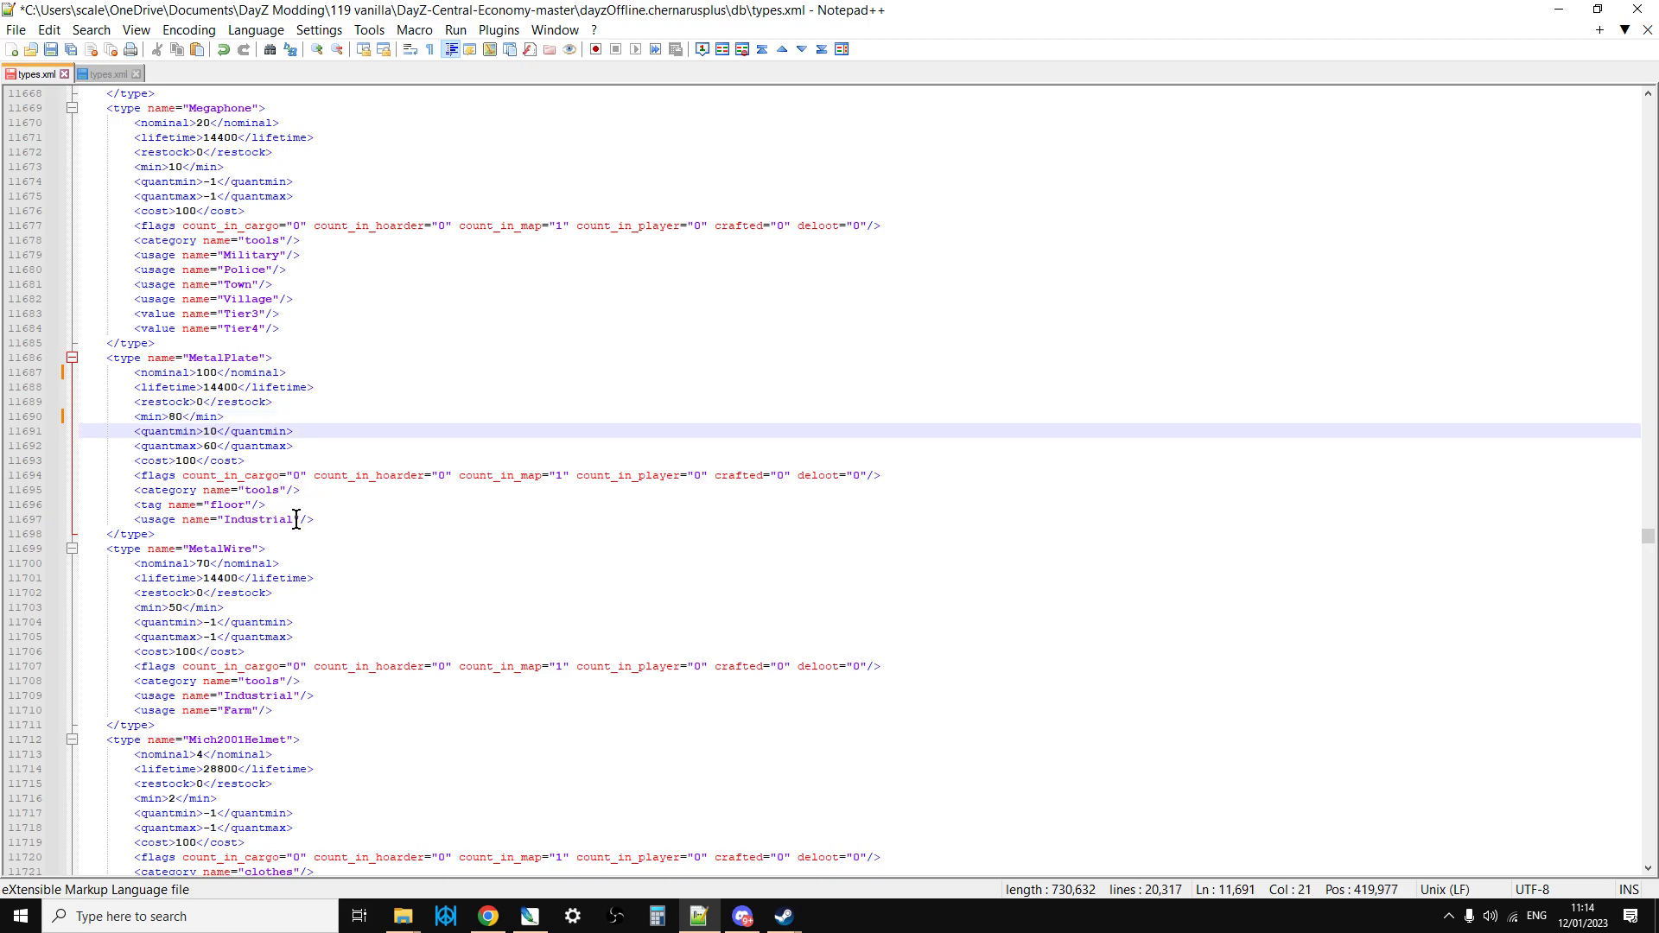
pyautogui.press('BackSpace')
pyautogui.press('BackSpace')
pyautogui.write('98')
pyautogui.click(217, 445)
pyautogui.press('BackSpace')
pyautogui.press('BackSpace')
pyautogui.write('99')
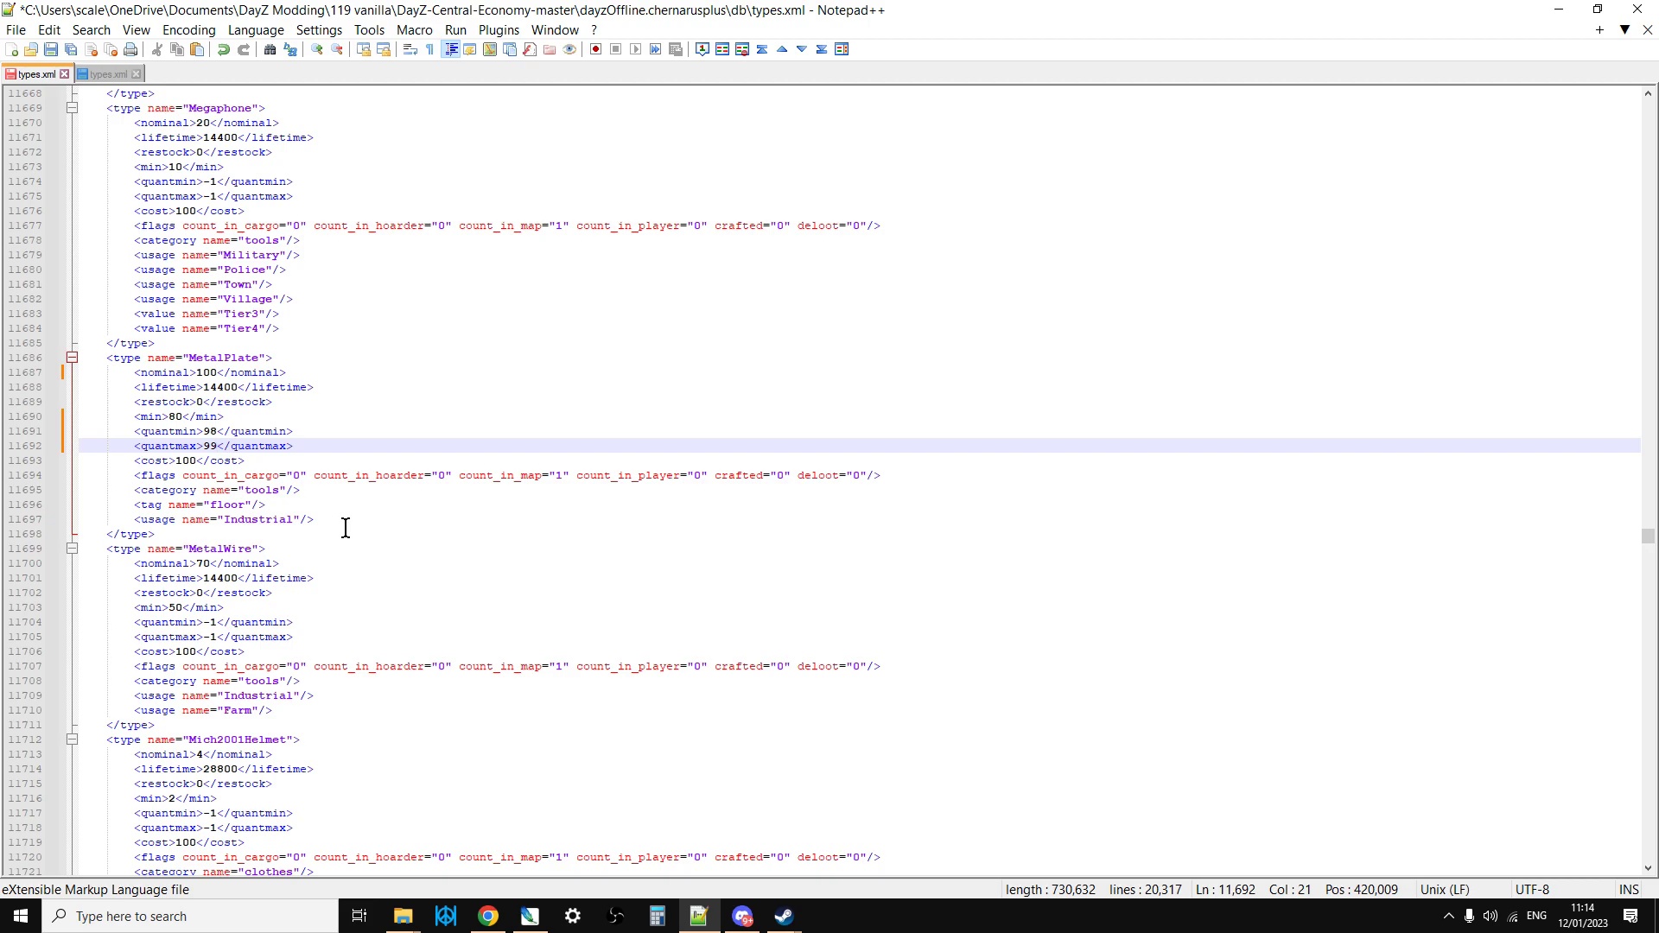
# Step: Duplicate the MetalPlate entry's usage line for "Industrial" onto a new line directly beneath it
pyautogui.scroll(-1, 329, 505)
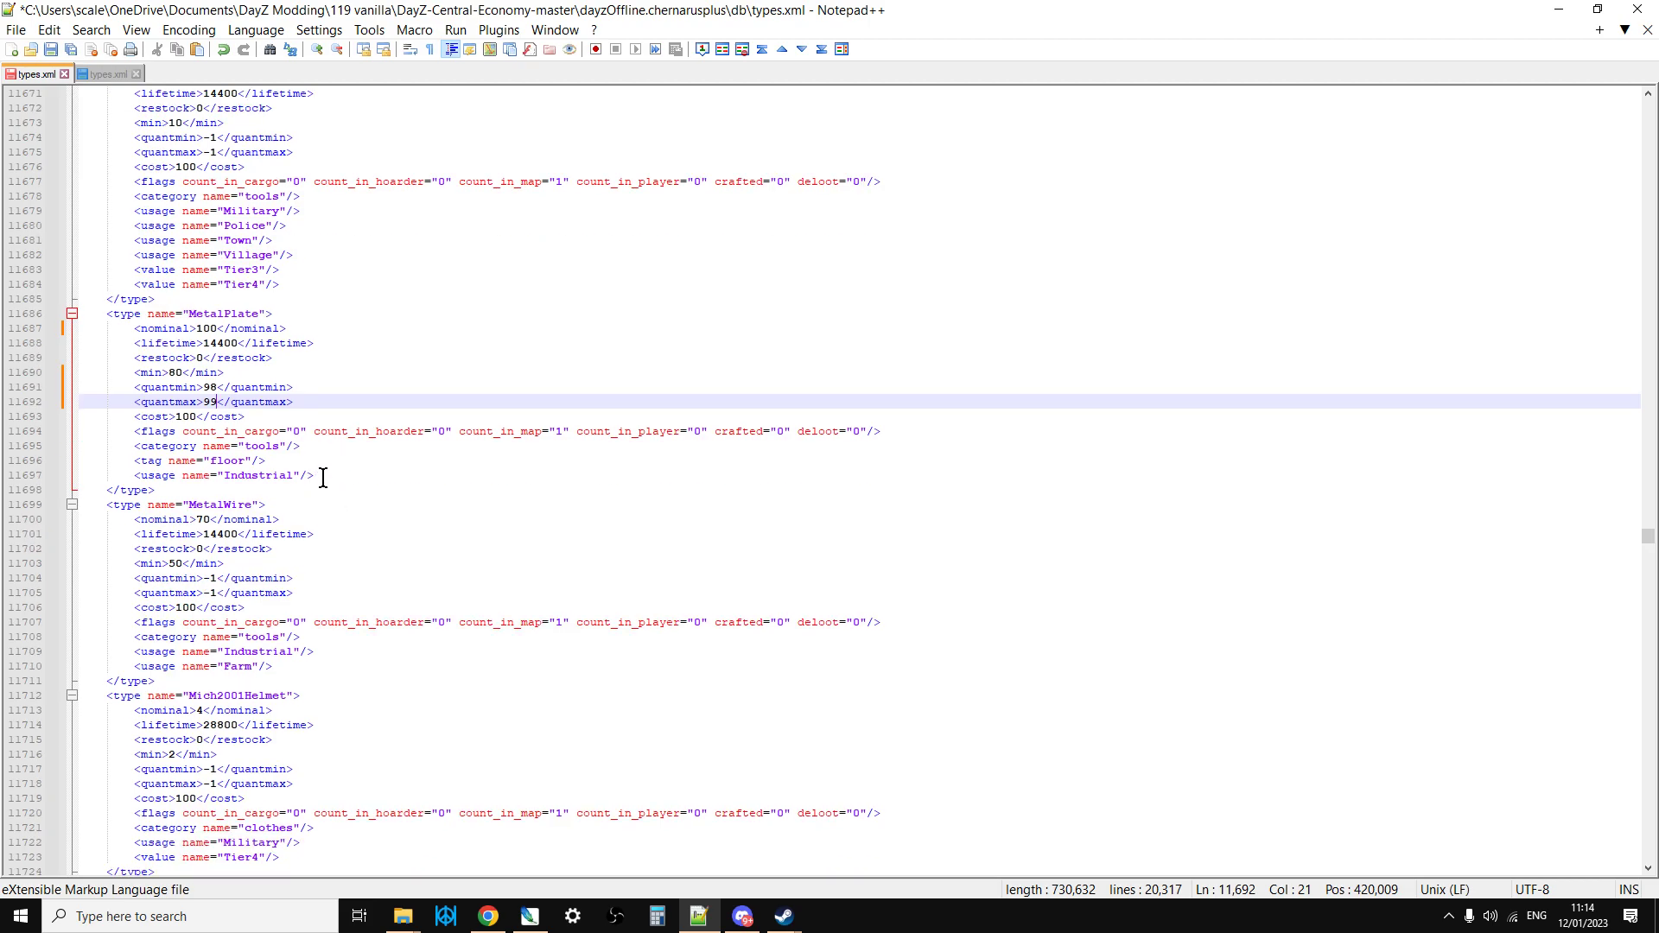
pyautogui.click(324, 477)
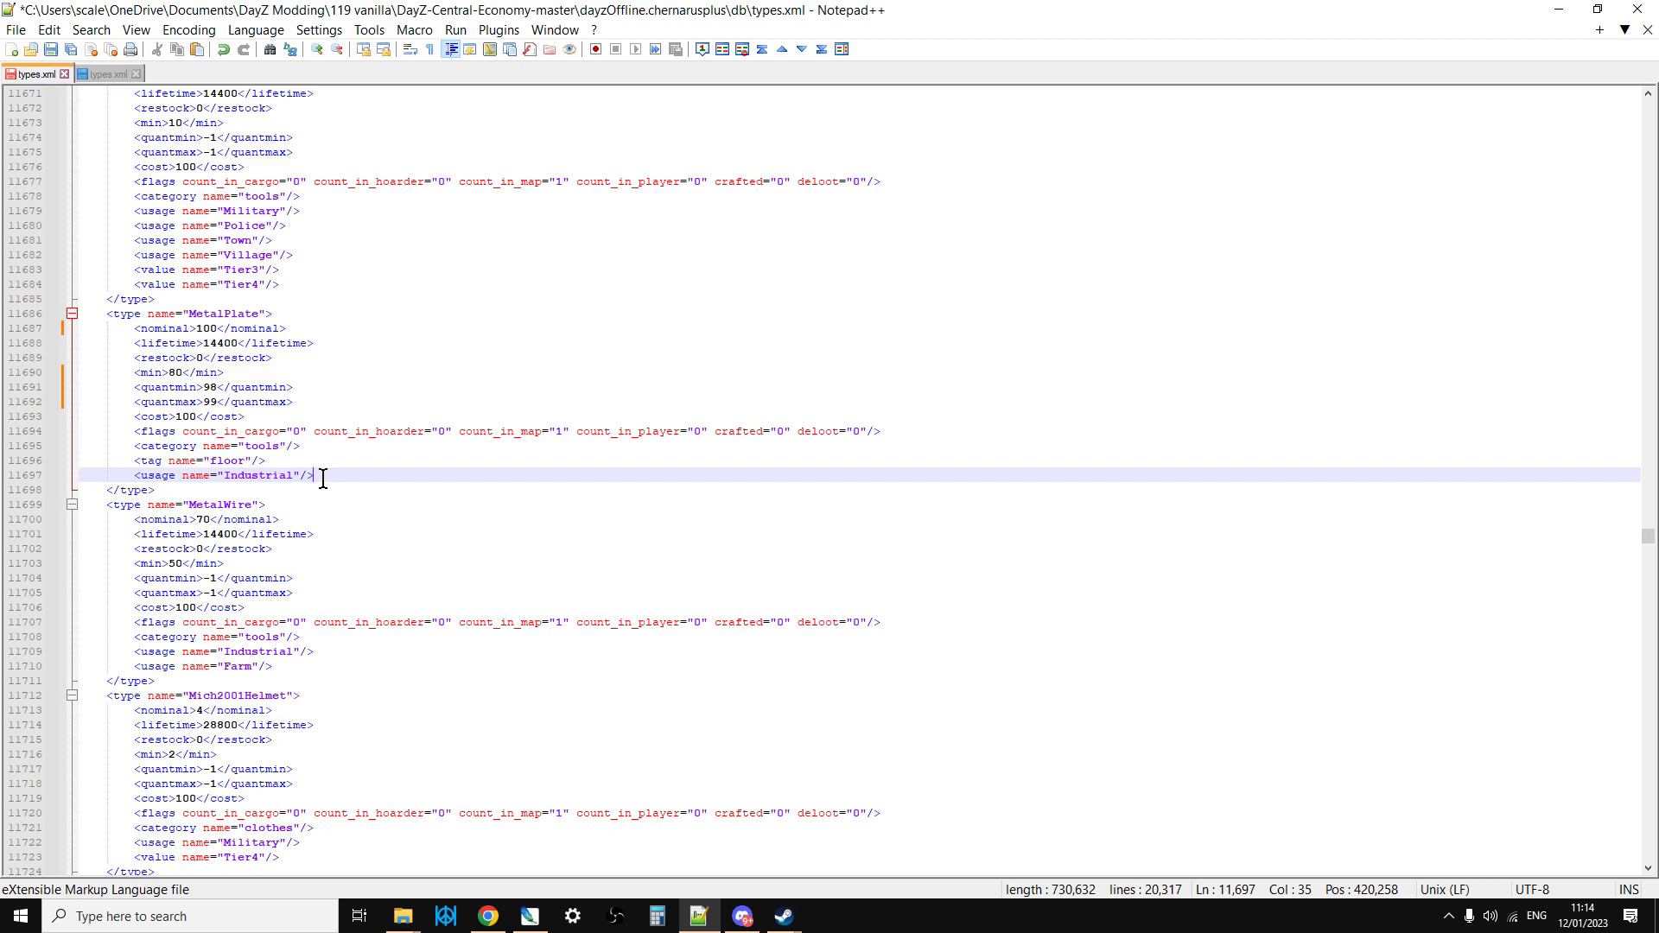
pyautogui.press('Return')
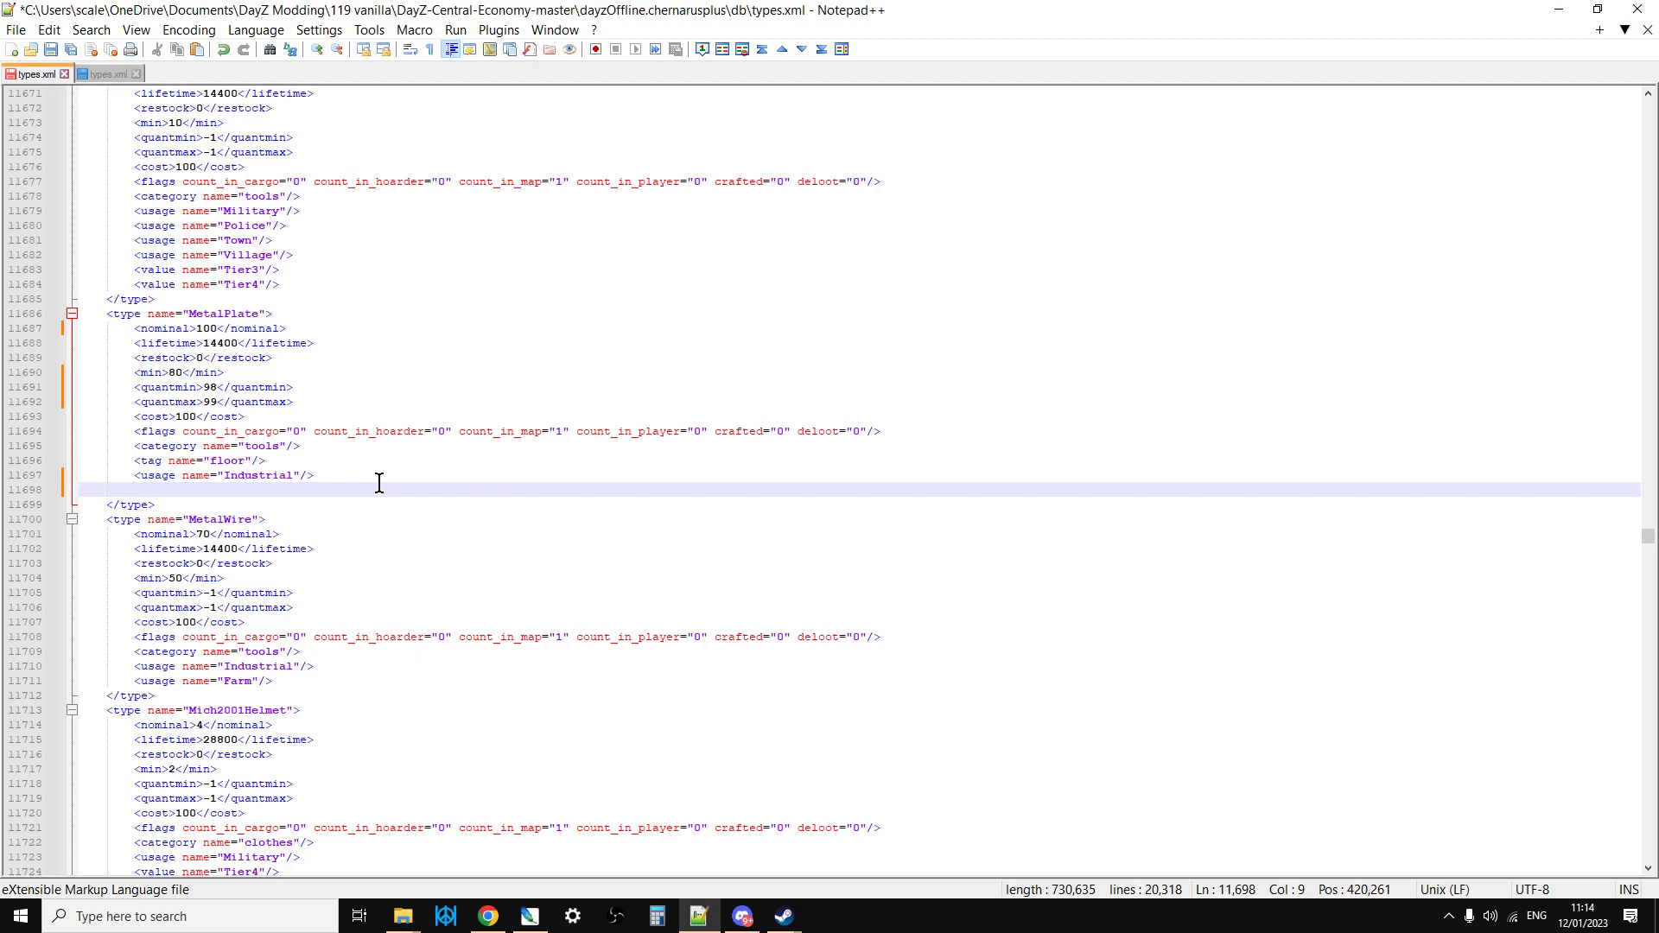
pyautogui.moveTo(132, 475); pyautogui.dragTo(329, 472)
pyautogui.rightClick(293, 475)
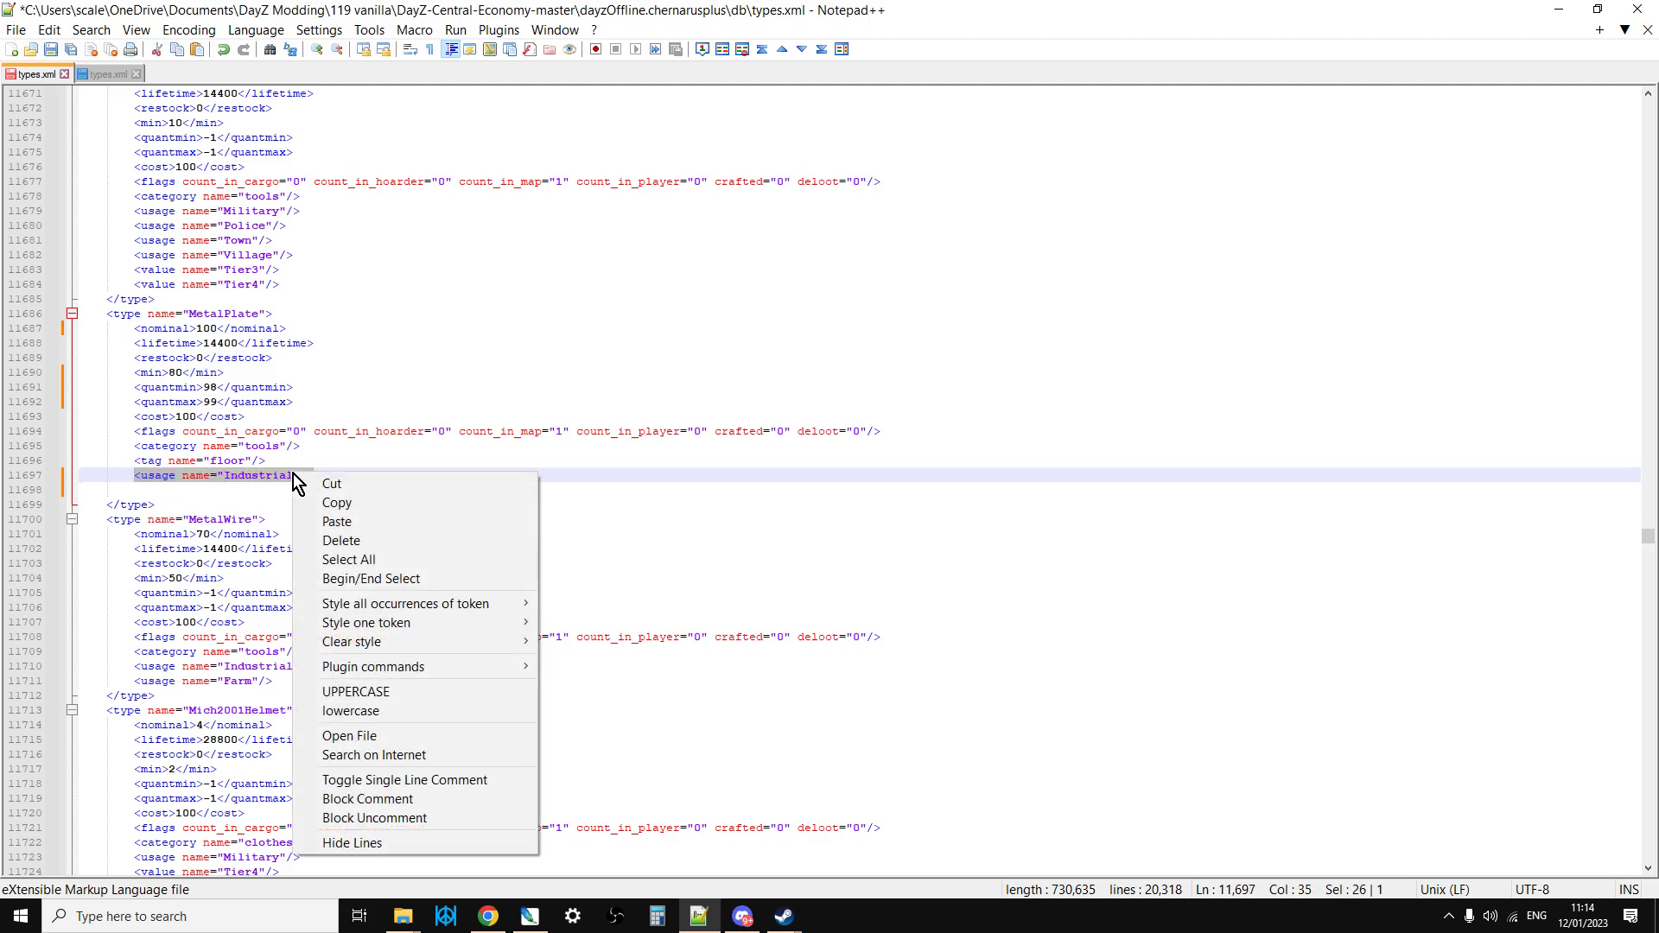
pyautogui.click(344, 505)
pyautogui.click(166, 490)
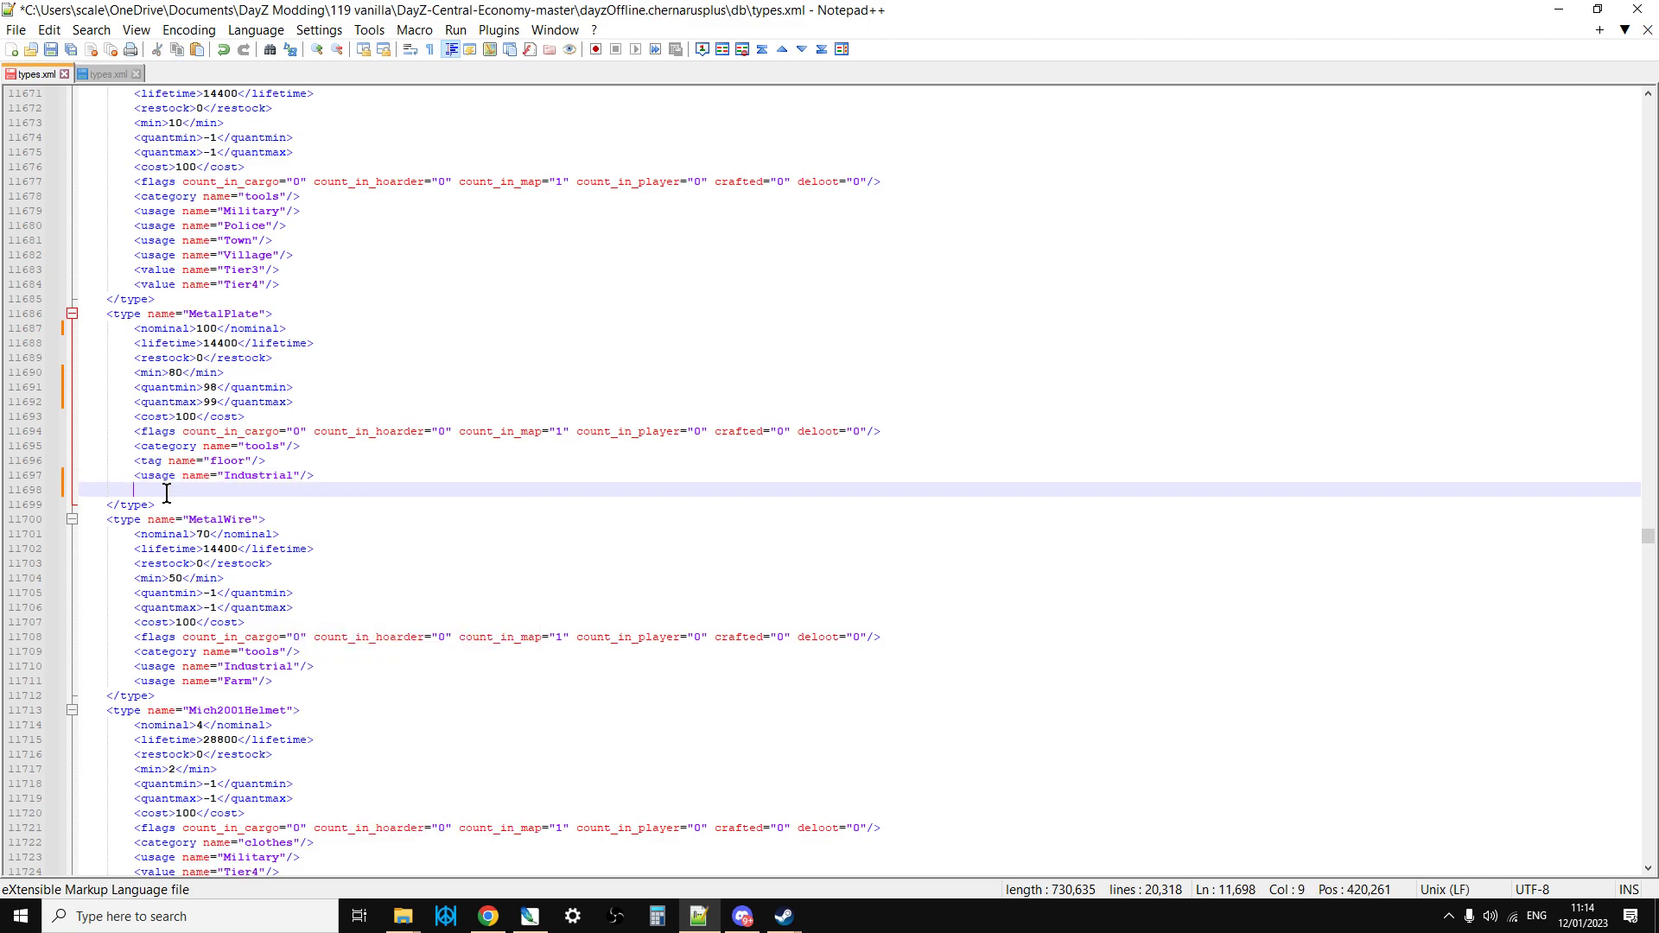
pyautogui.hotkey('ctrl', 'v')
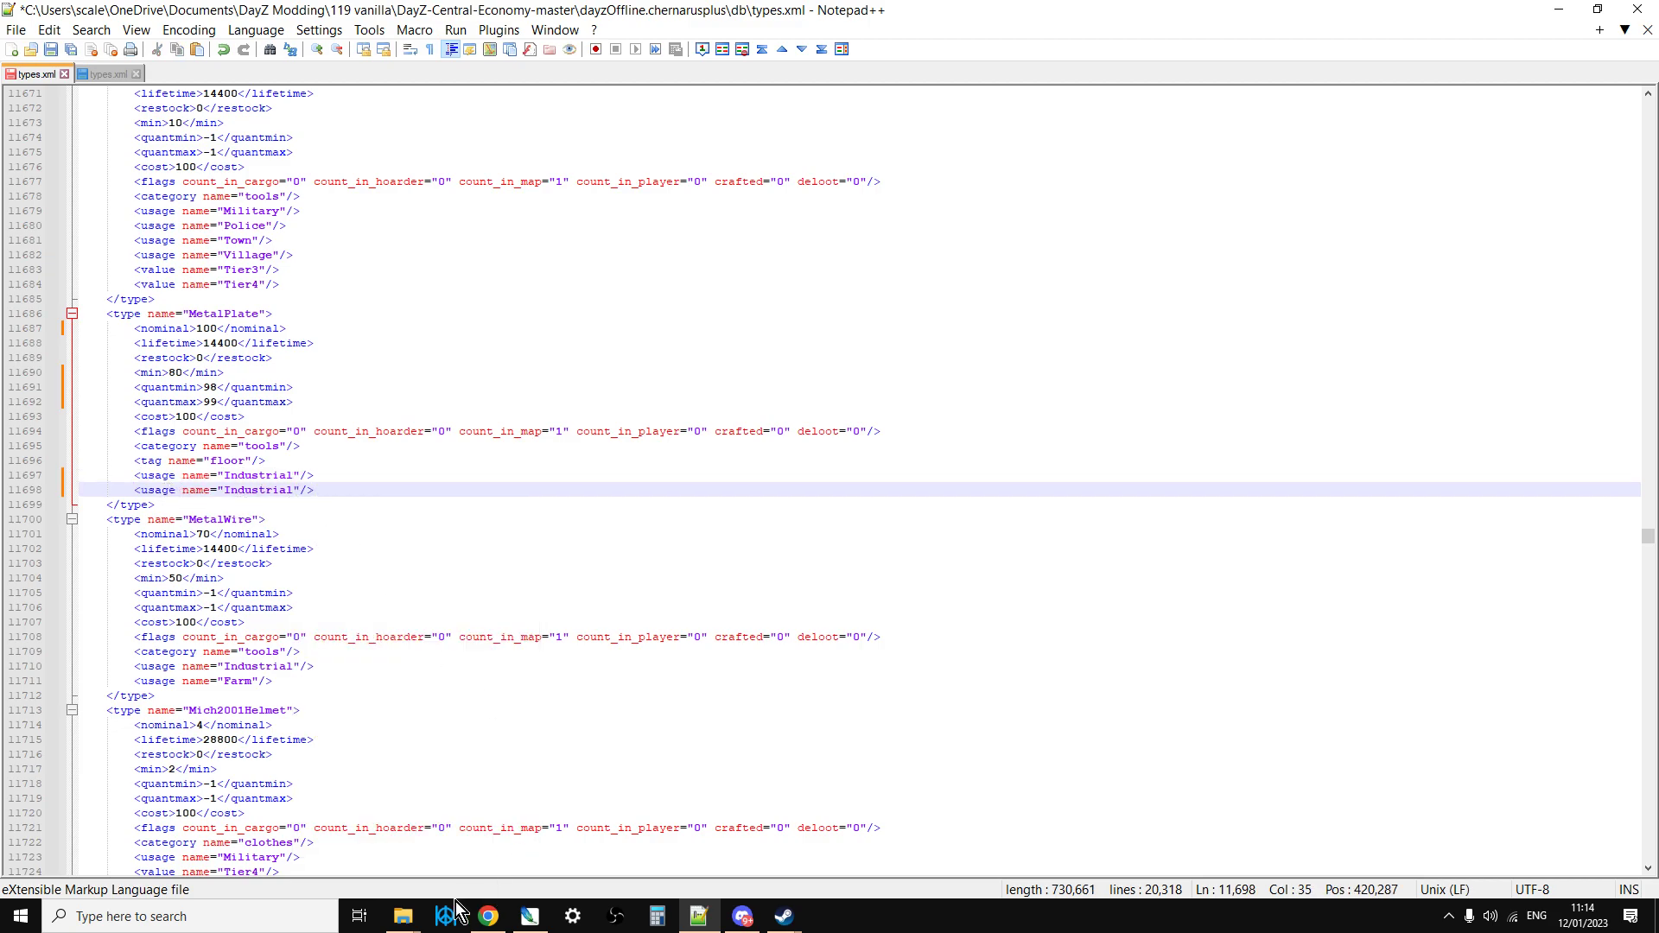
# Step: Switch to Chrome and copy the tag name "Farm" from the location tag table on the wiki's Central Loot Economy page
pyautogui.click(487, 917)
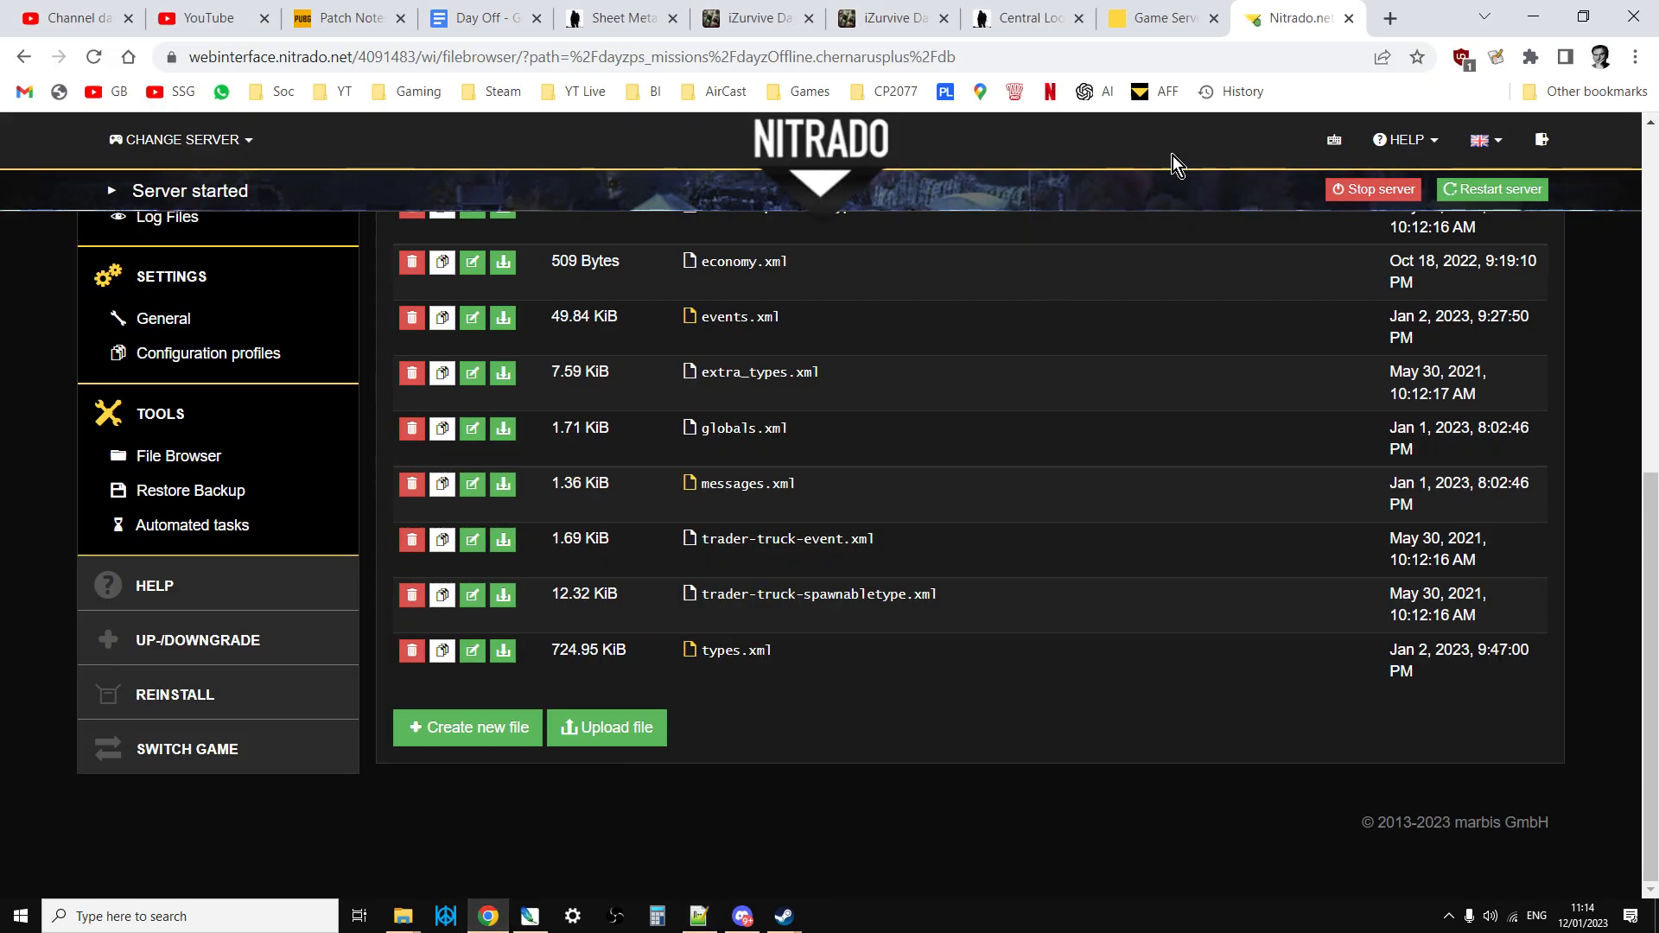
pyautogui.click(1030, 18)
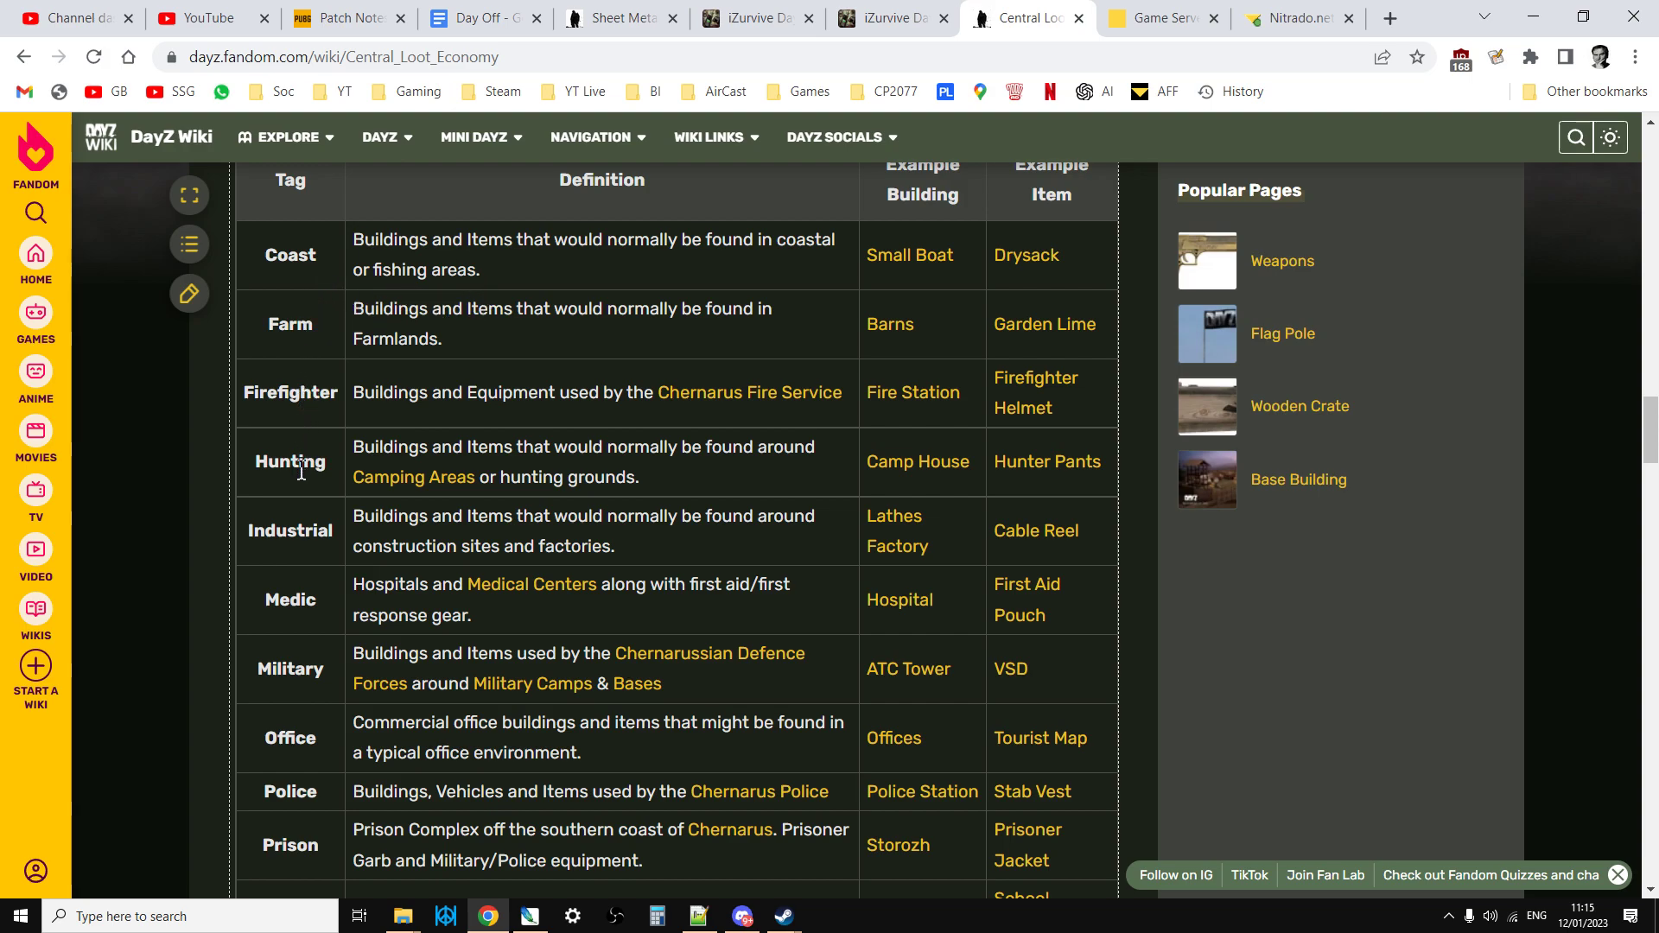
pyautogui.scroll(-3, 303, 480)
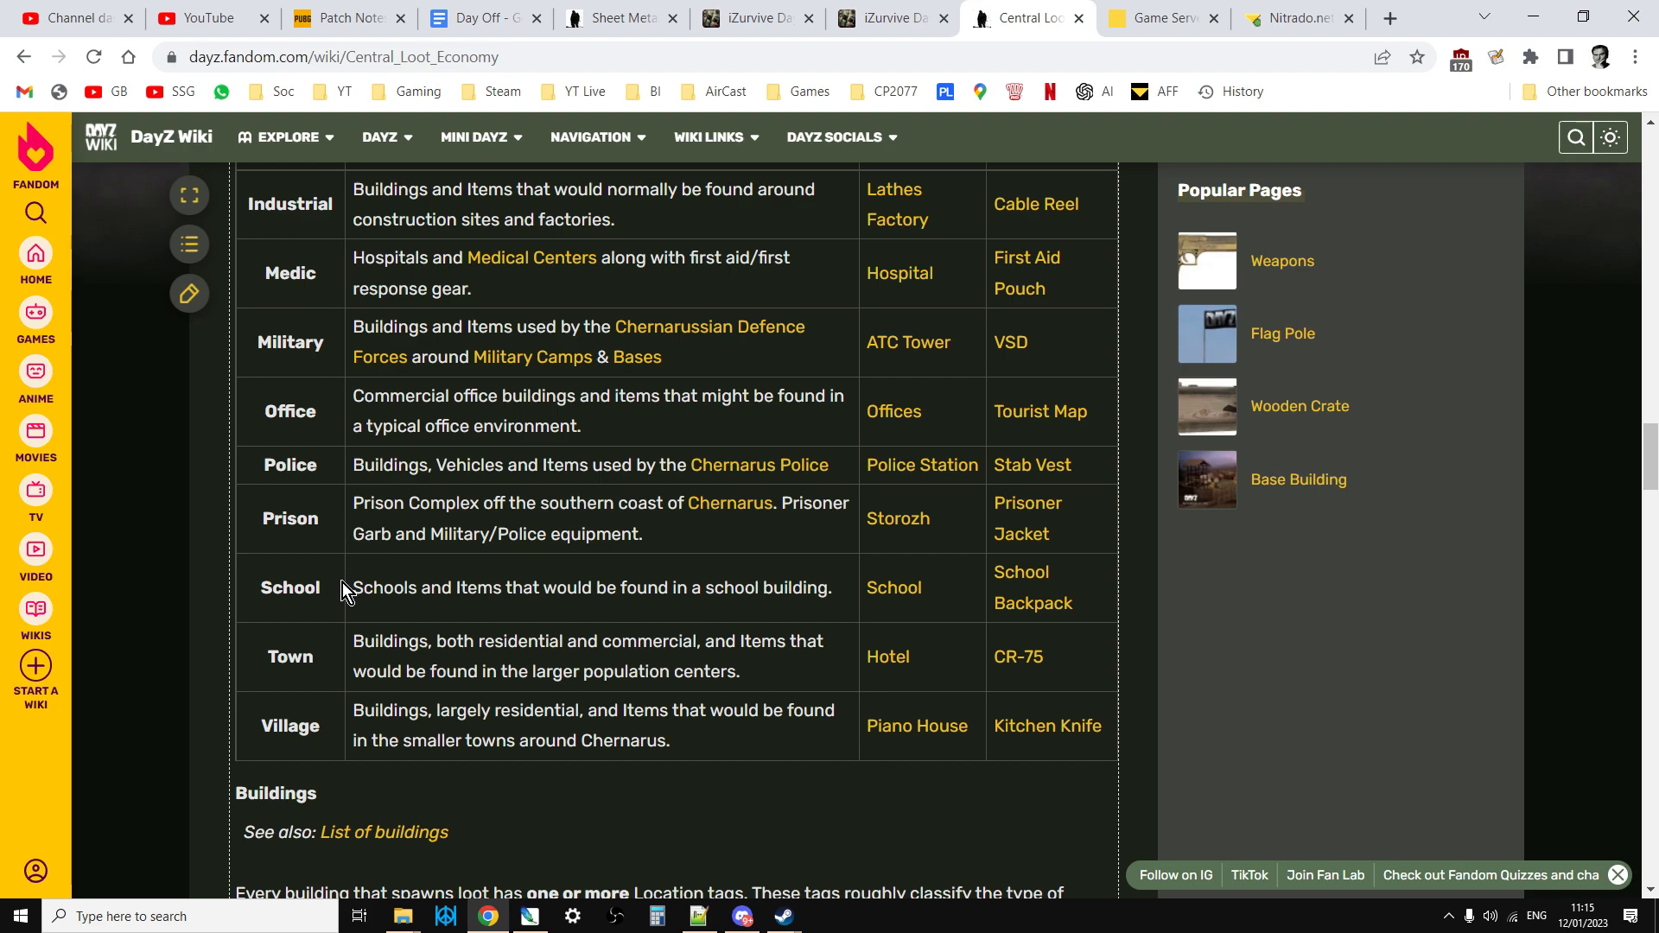
pyautogui.scroll(3, 342, 582)
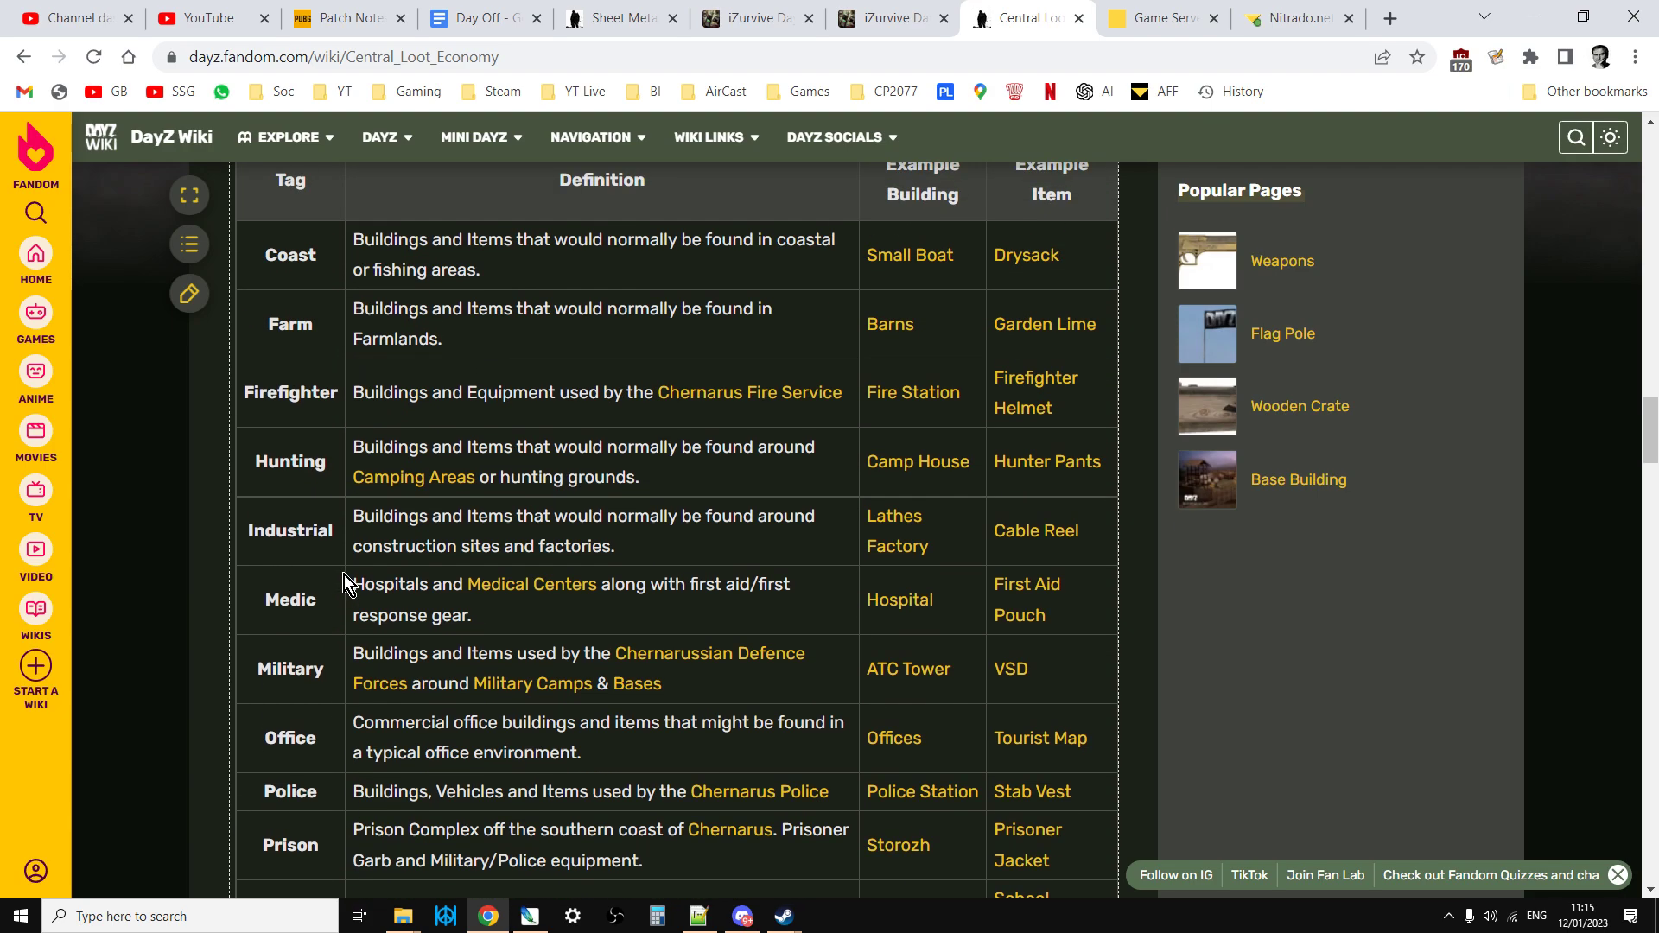
pyautogui.moveTo(271, 330); pyautogui.dragTo(313, 331)
pyautogui.hotkey('ctrl', 'c')
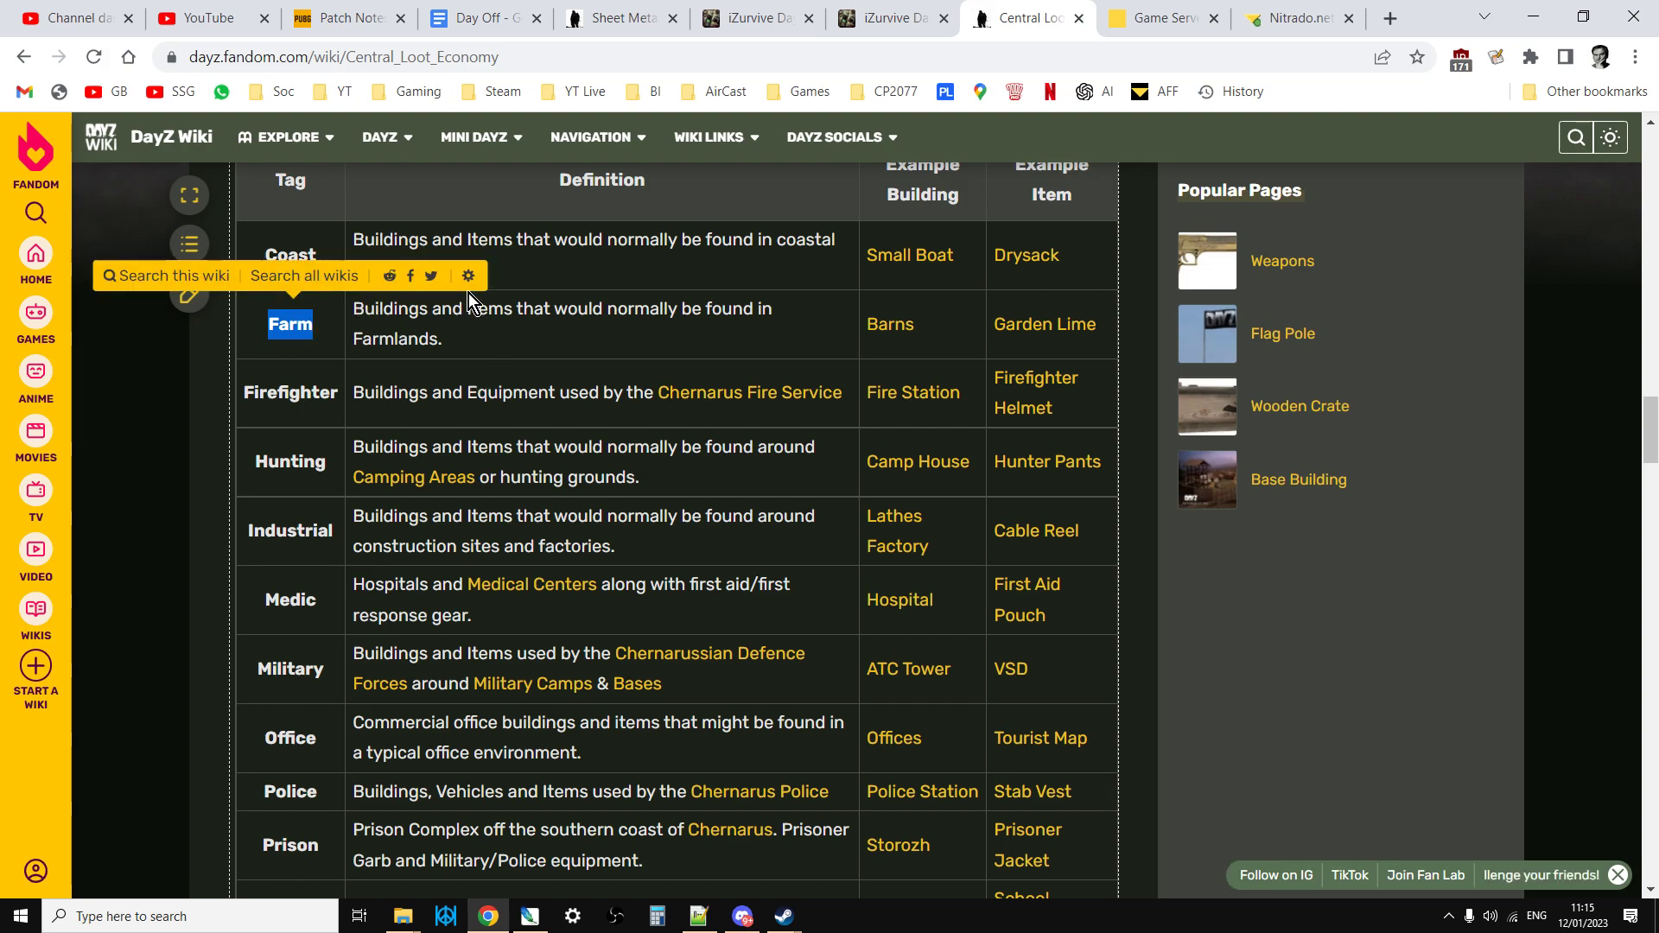
# Step: Switch to Notepad++ and replace "Industrial" with "Farm" in the MetalPlate entry's second usage line
pyautogui.click(701, 916)
pyautogui.moveTo(293, 490); pyautogui.dragTo(226, 489)
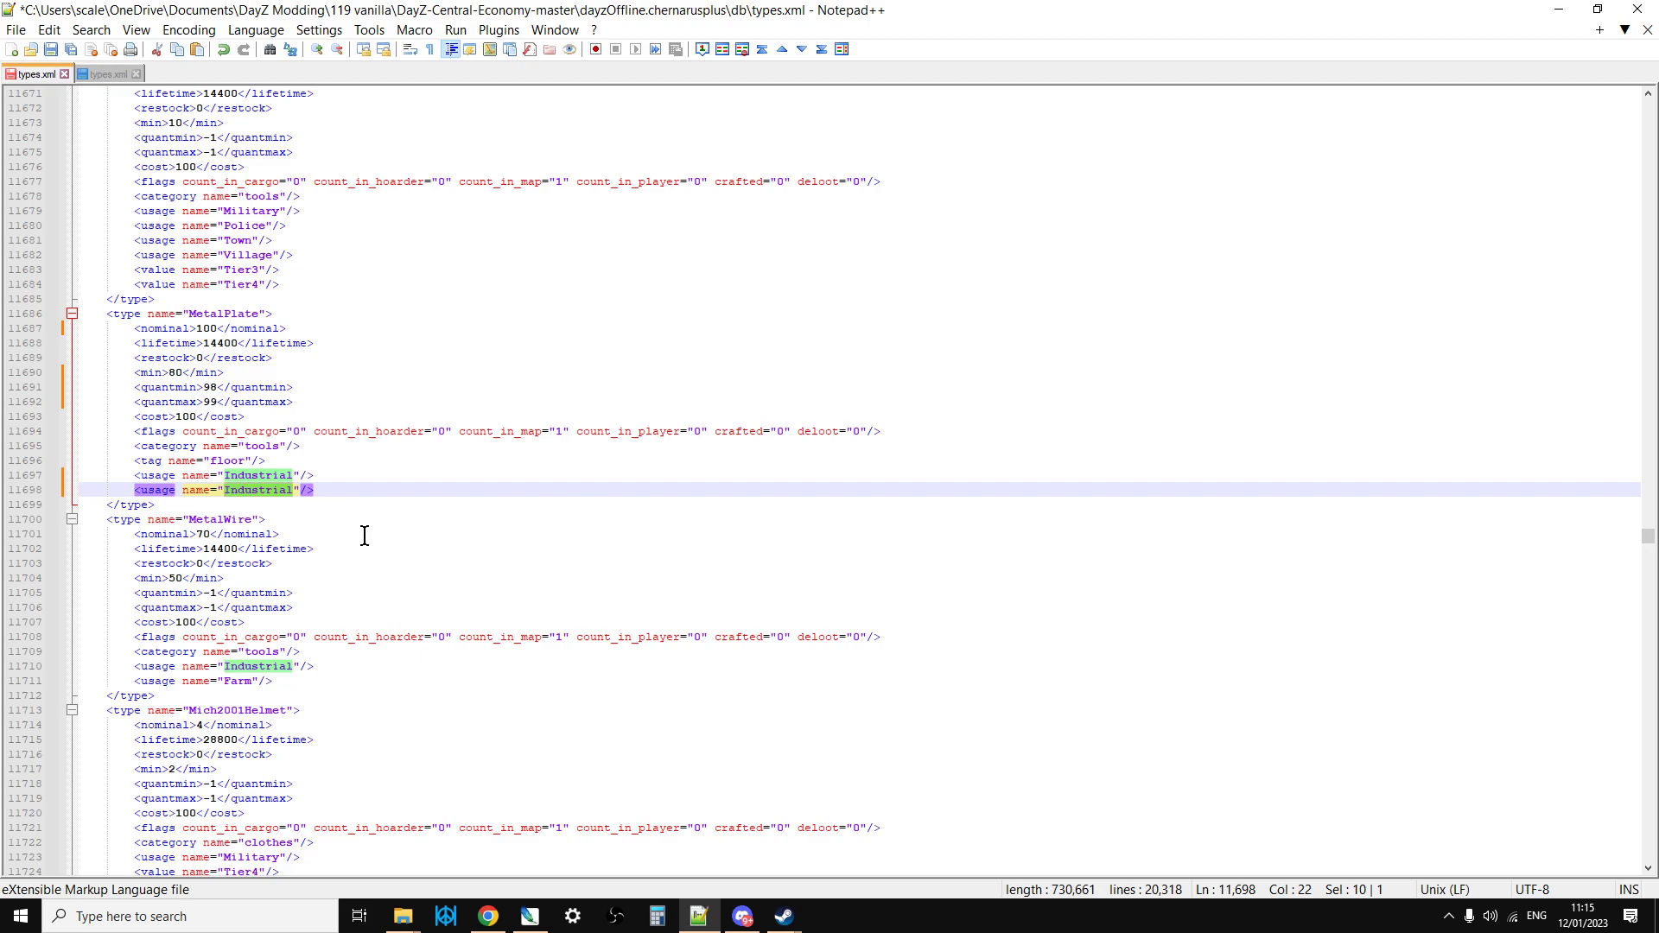
pyautogui.hotkey('ctrl', 'v')
pyautogui.click(339, 488)
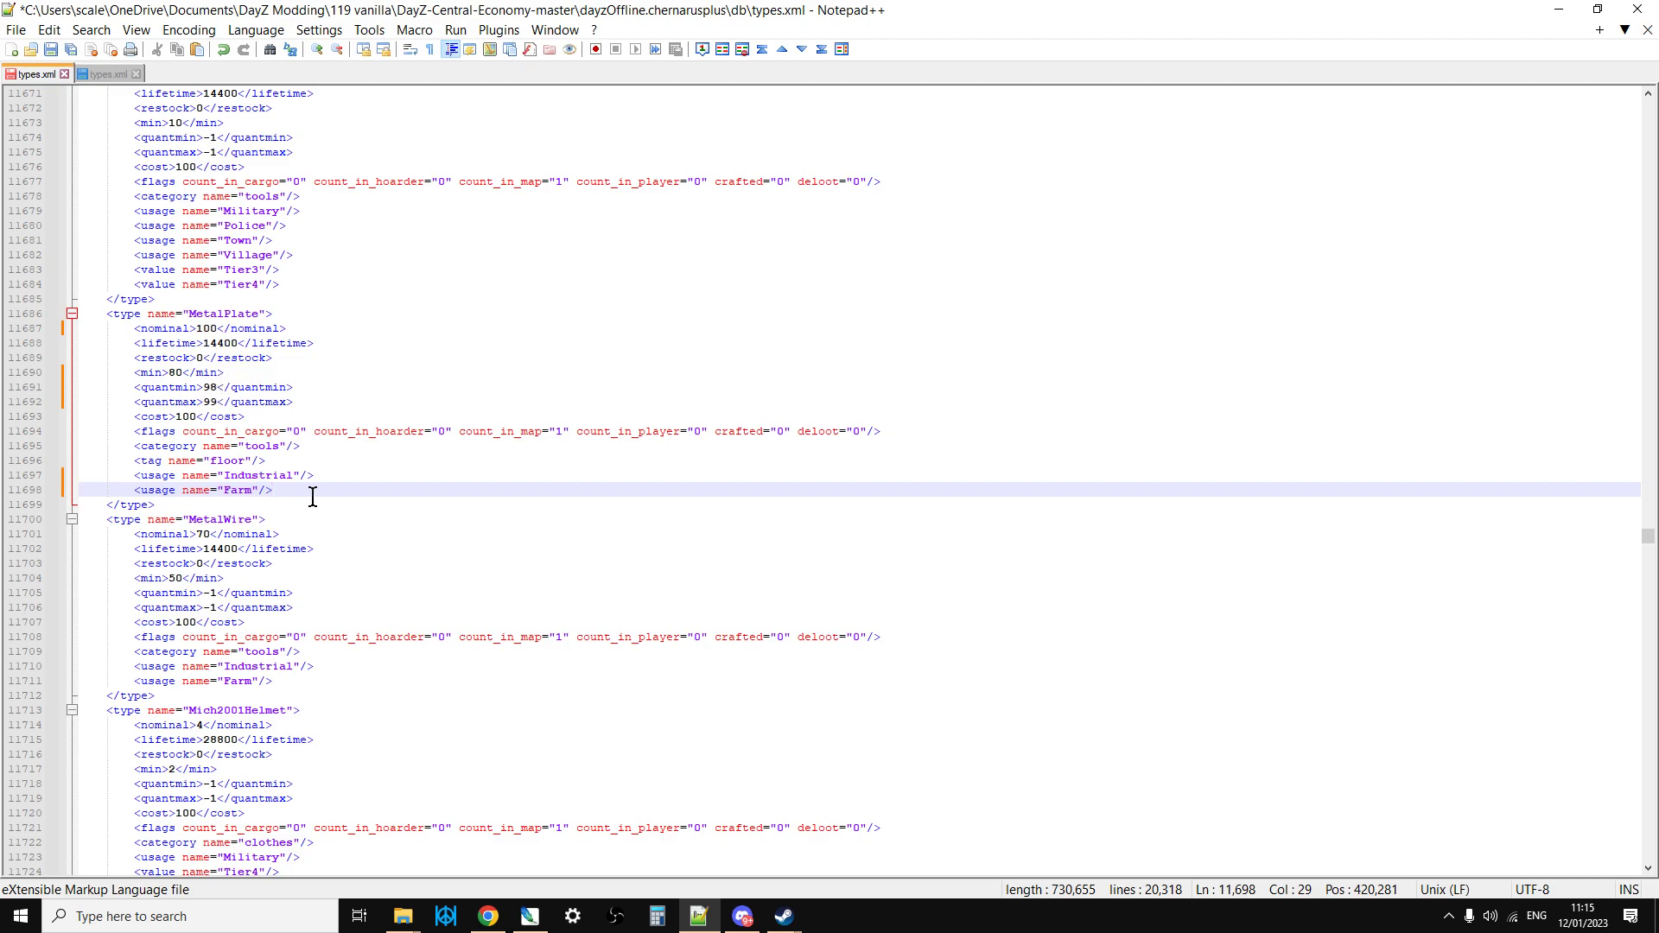
pyautogui.click(344, 468)
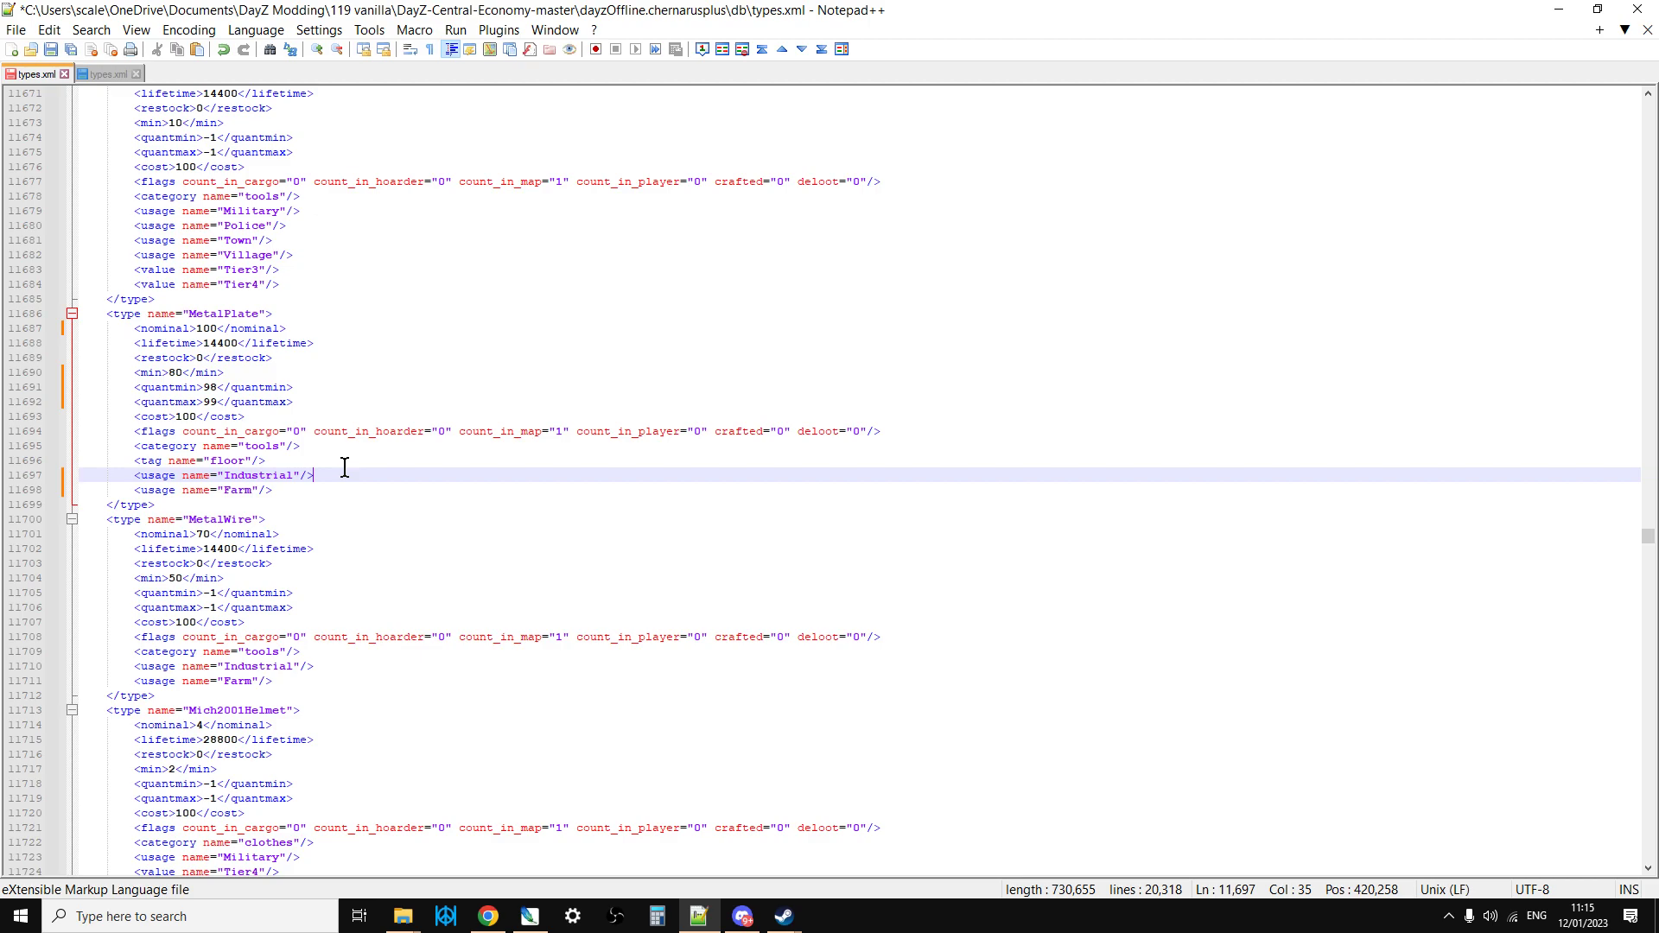
pyautogui.click(321, 490)
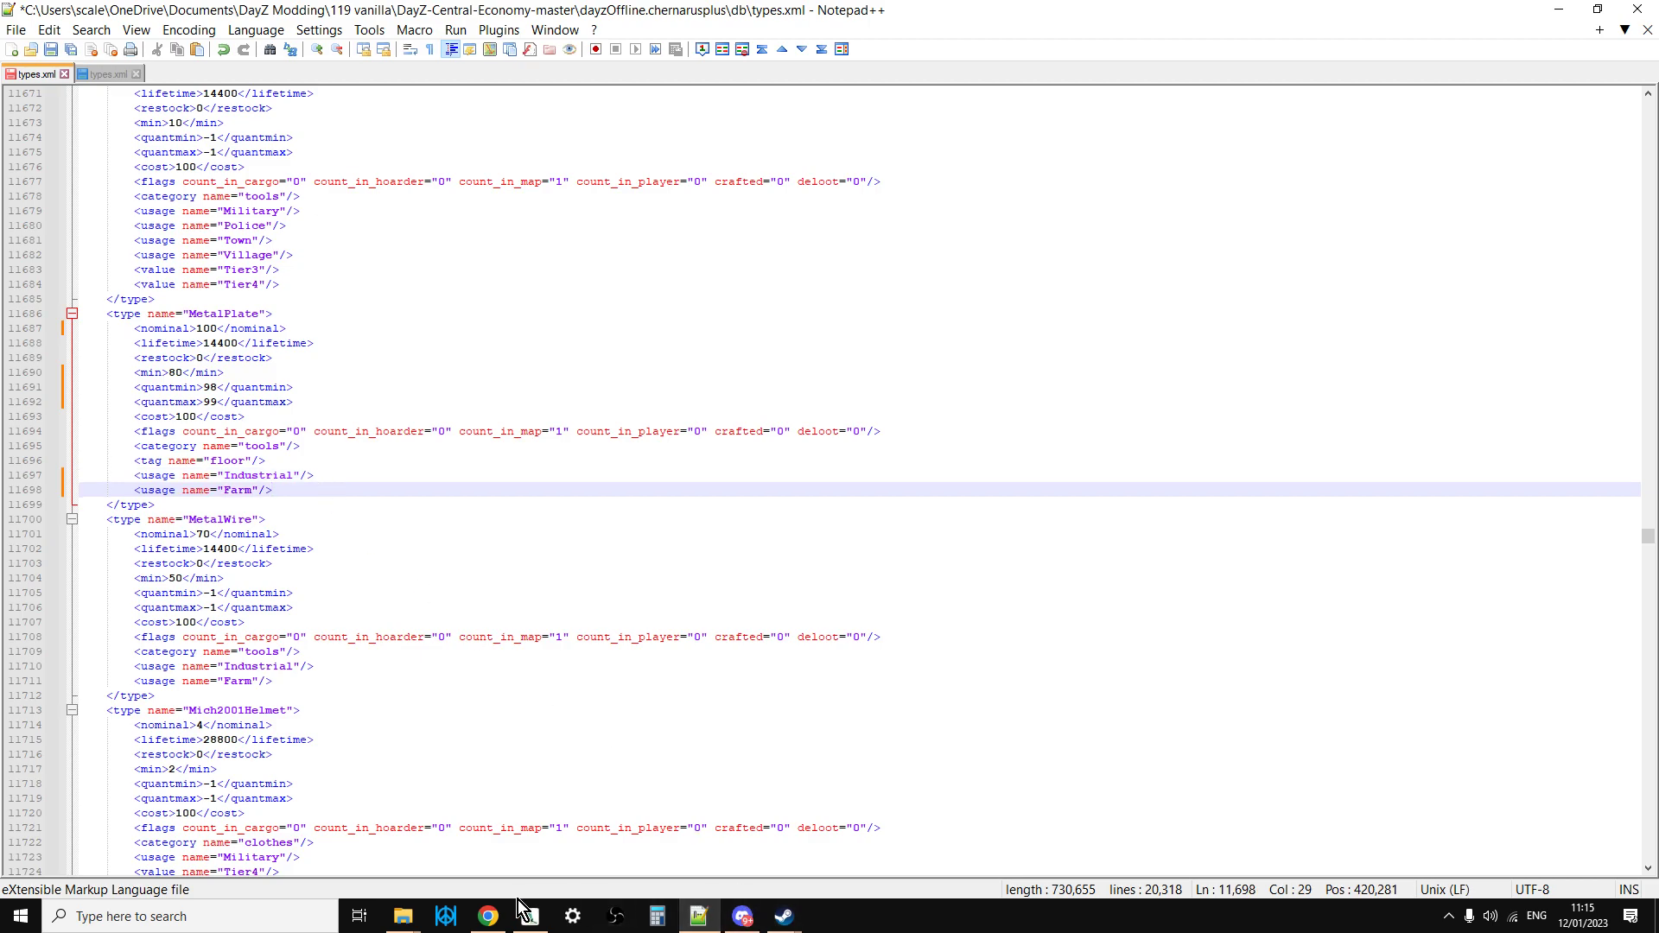
# Step: Switch to the iZurvive Livonia map in Chrome and turn on the Farm location filter alongside the Industrial ones
pyautogui.click(488, 917)
pyautogui.click(882, 20)
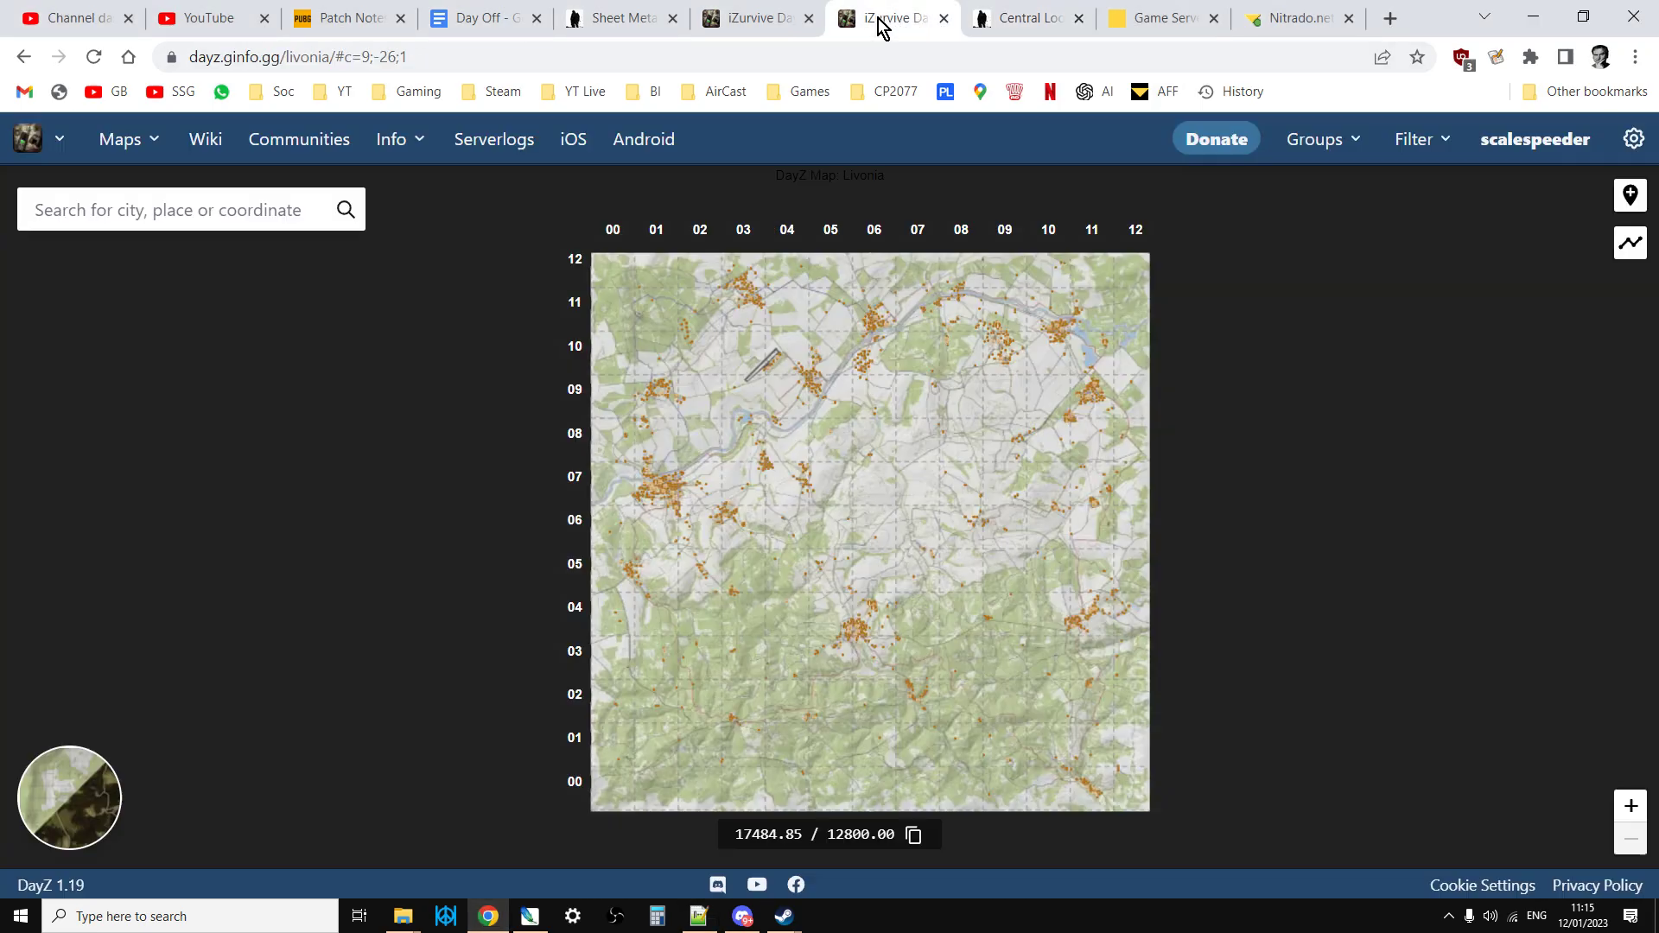
pyautogui.click(1427, 154)
pyautogui.scroll(-5, 1339, 570)
pyautogui.scroll(-8, 1341, 575)
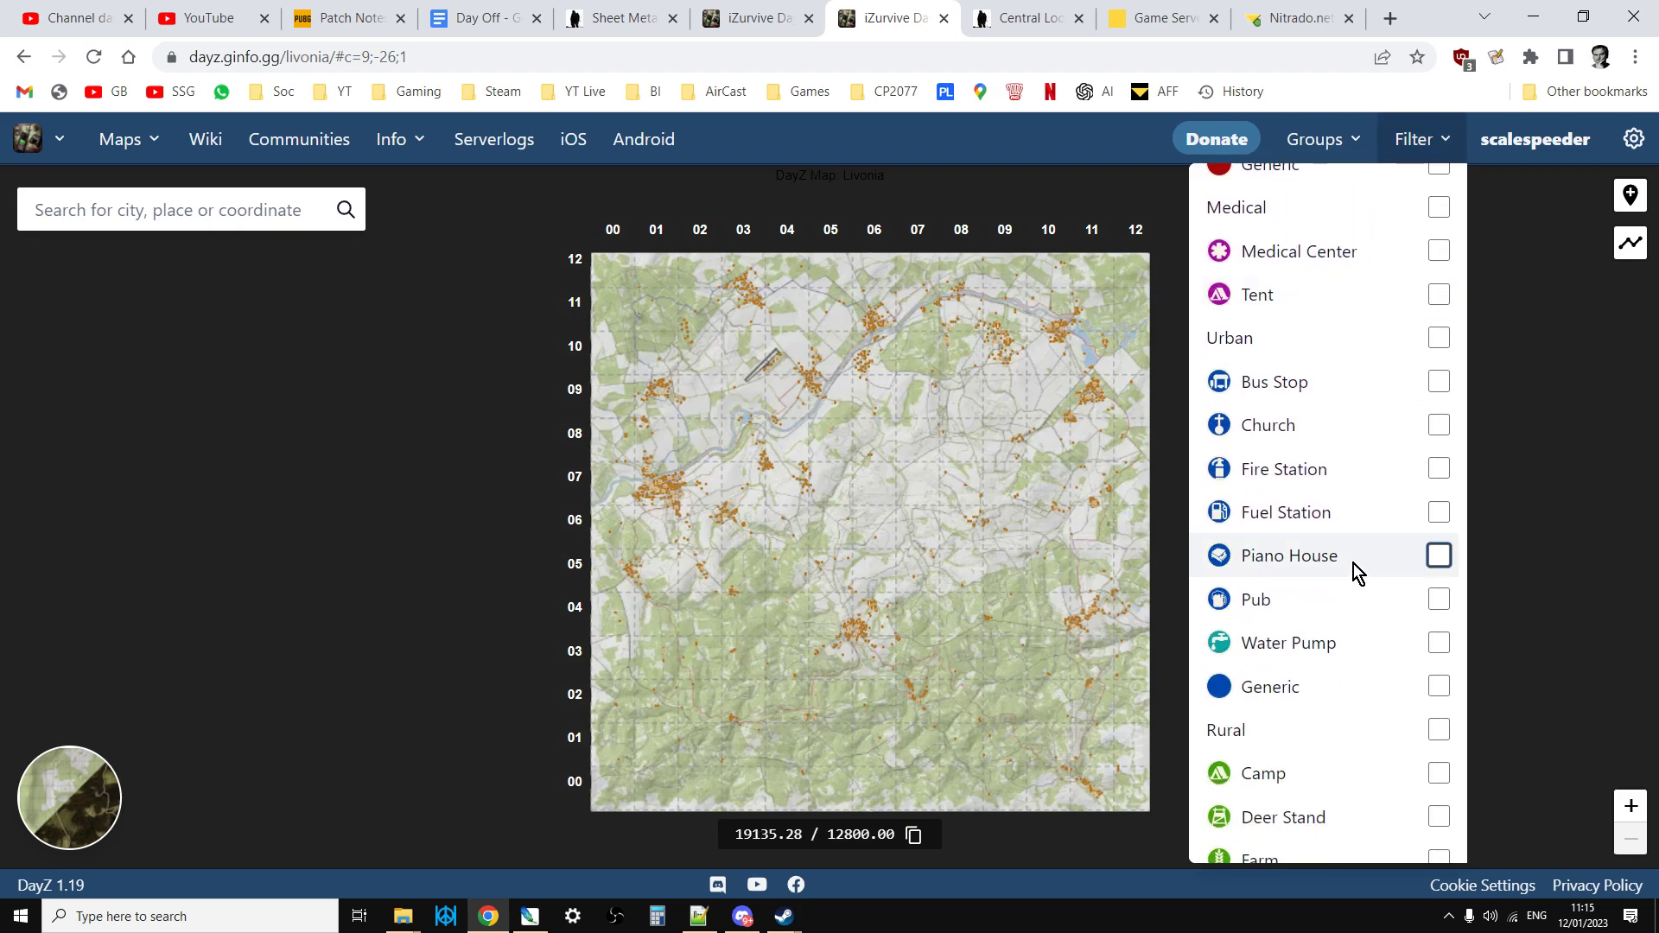
pyautogui.scroll(-6, 1361, 551)
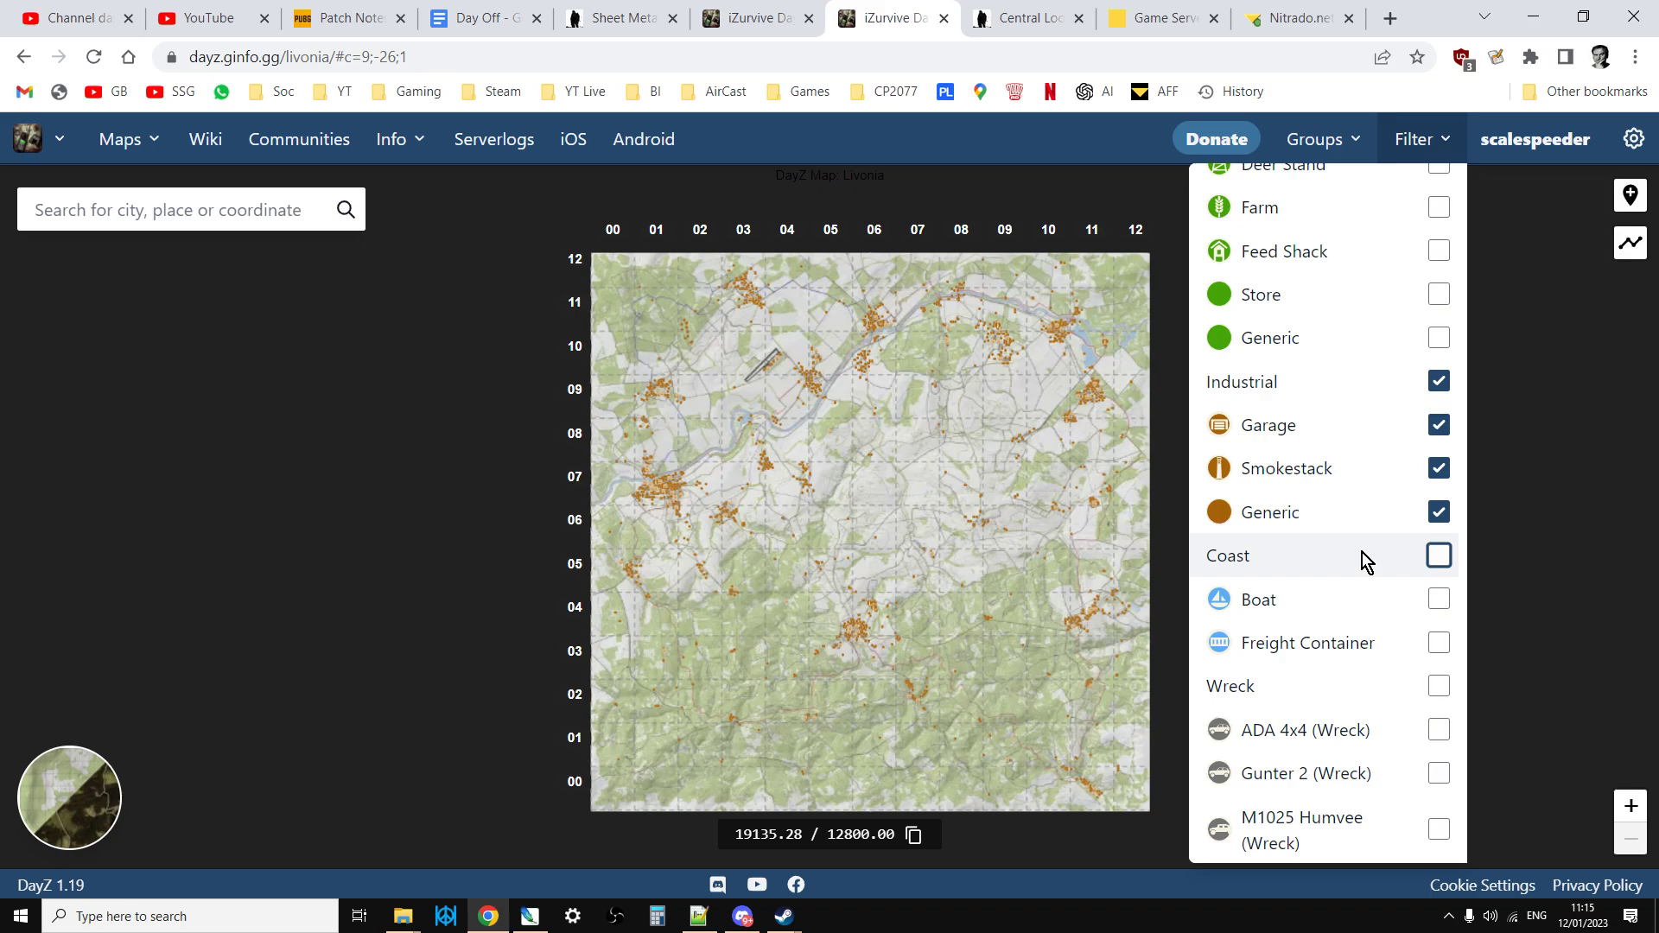
pyautogui.scroll(-4, 1361, 552)
pyautogui.scroll(-10, 1364, 560)
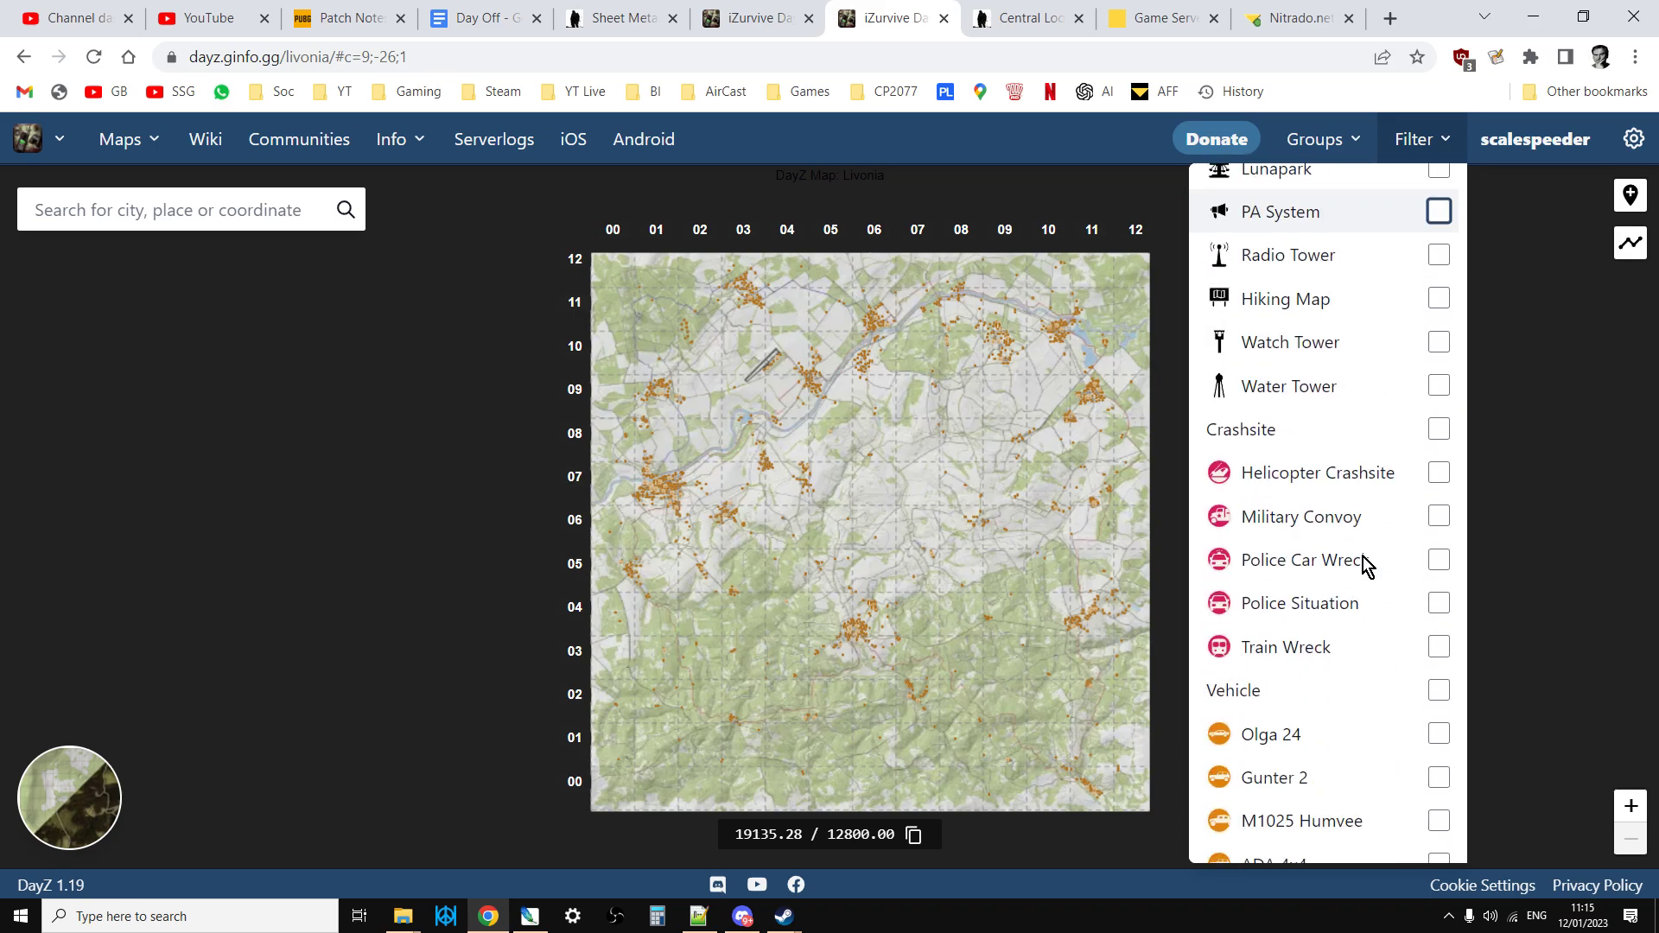
pyautogui.scroll(-3, 1363, 566)
pyautogui.scroll(-5, 1363, 566)
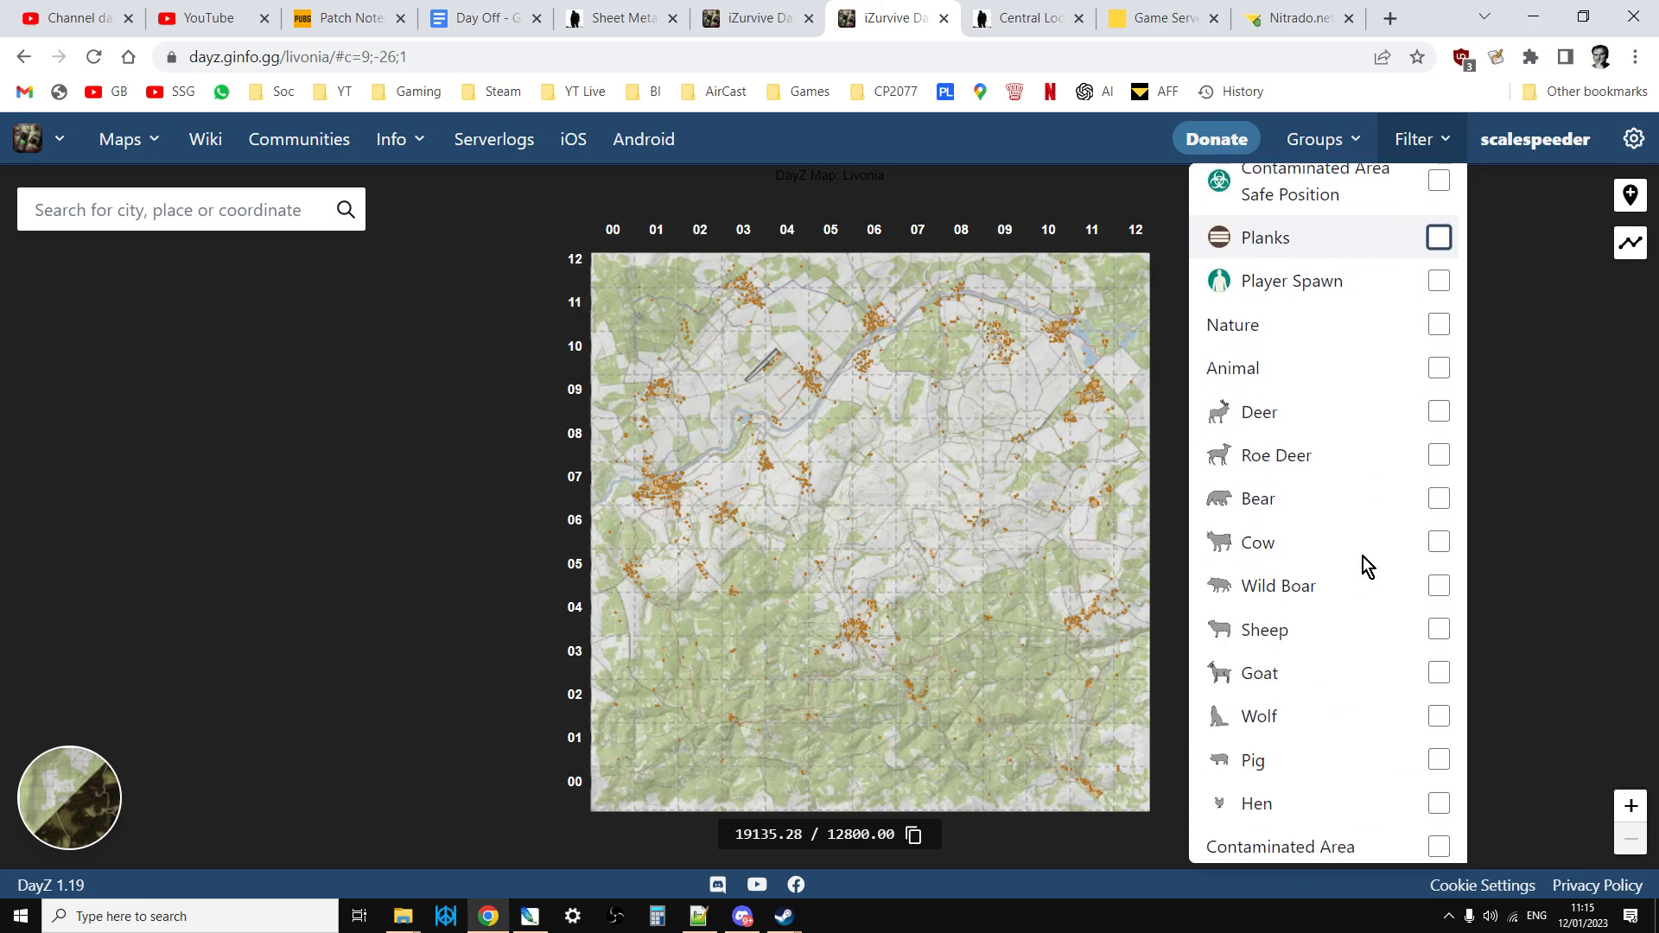
pyautogui.scroll(10, 1366, 566)
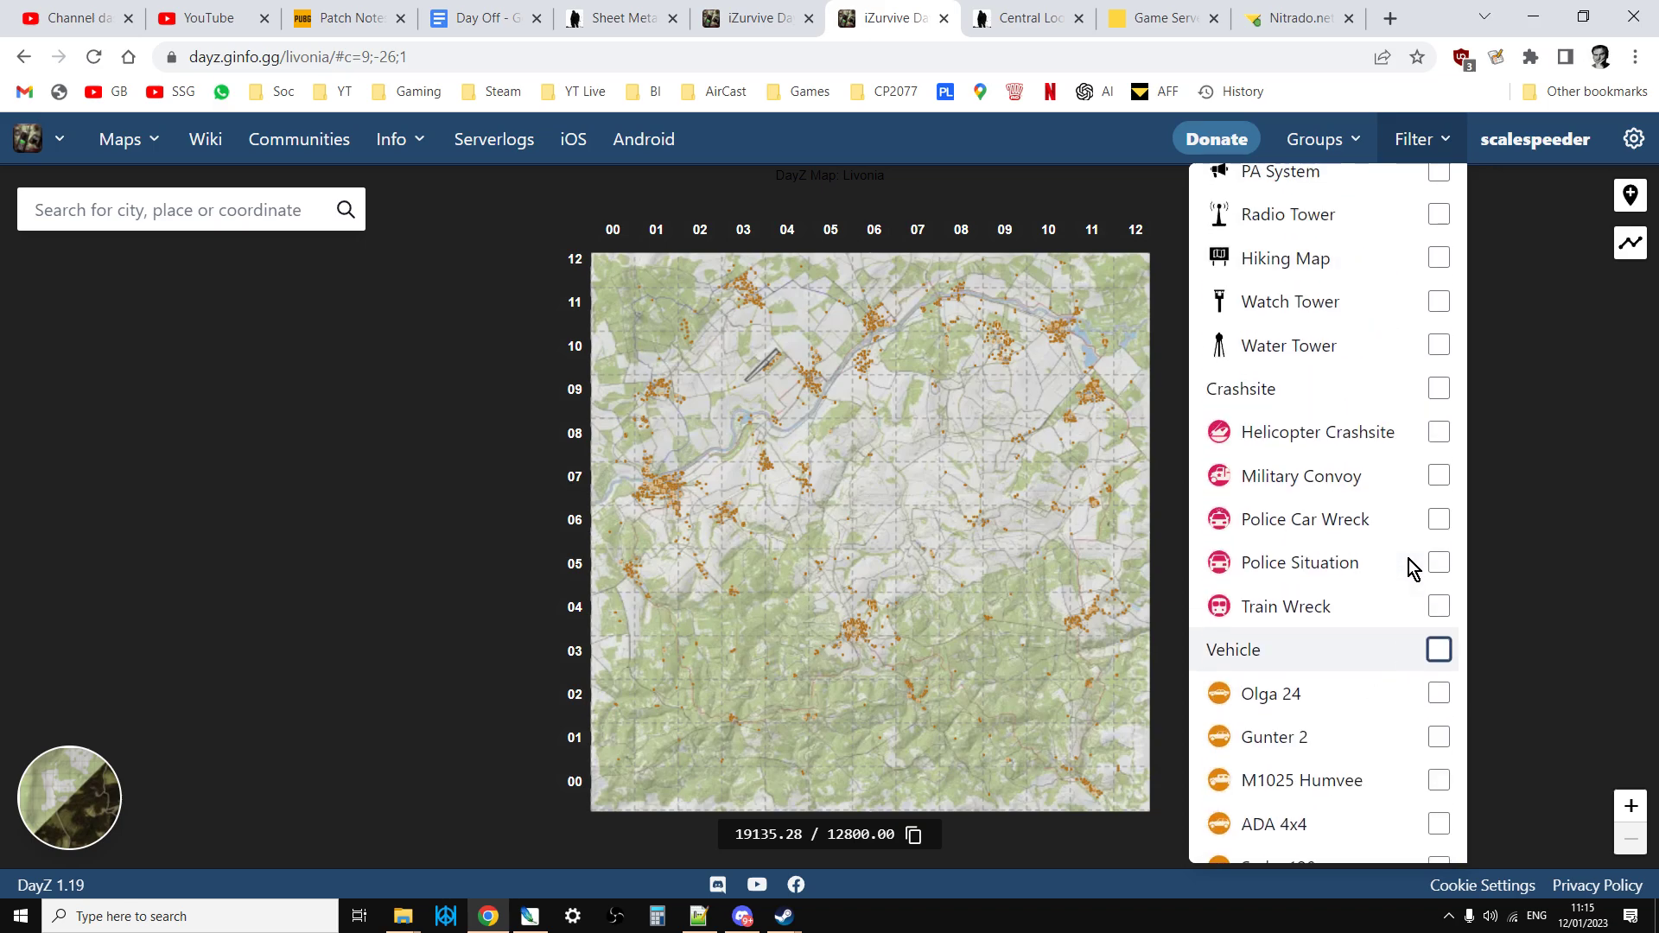
pyautogui.scroll(9, 1409, 560)
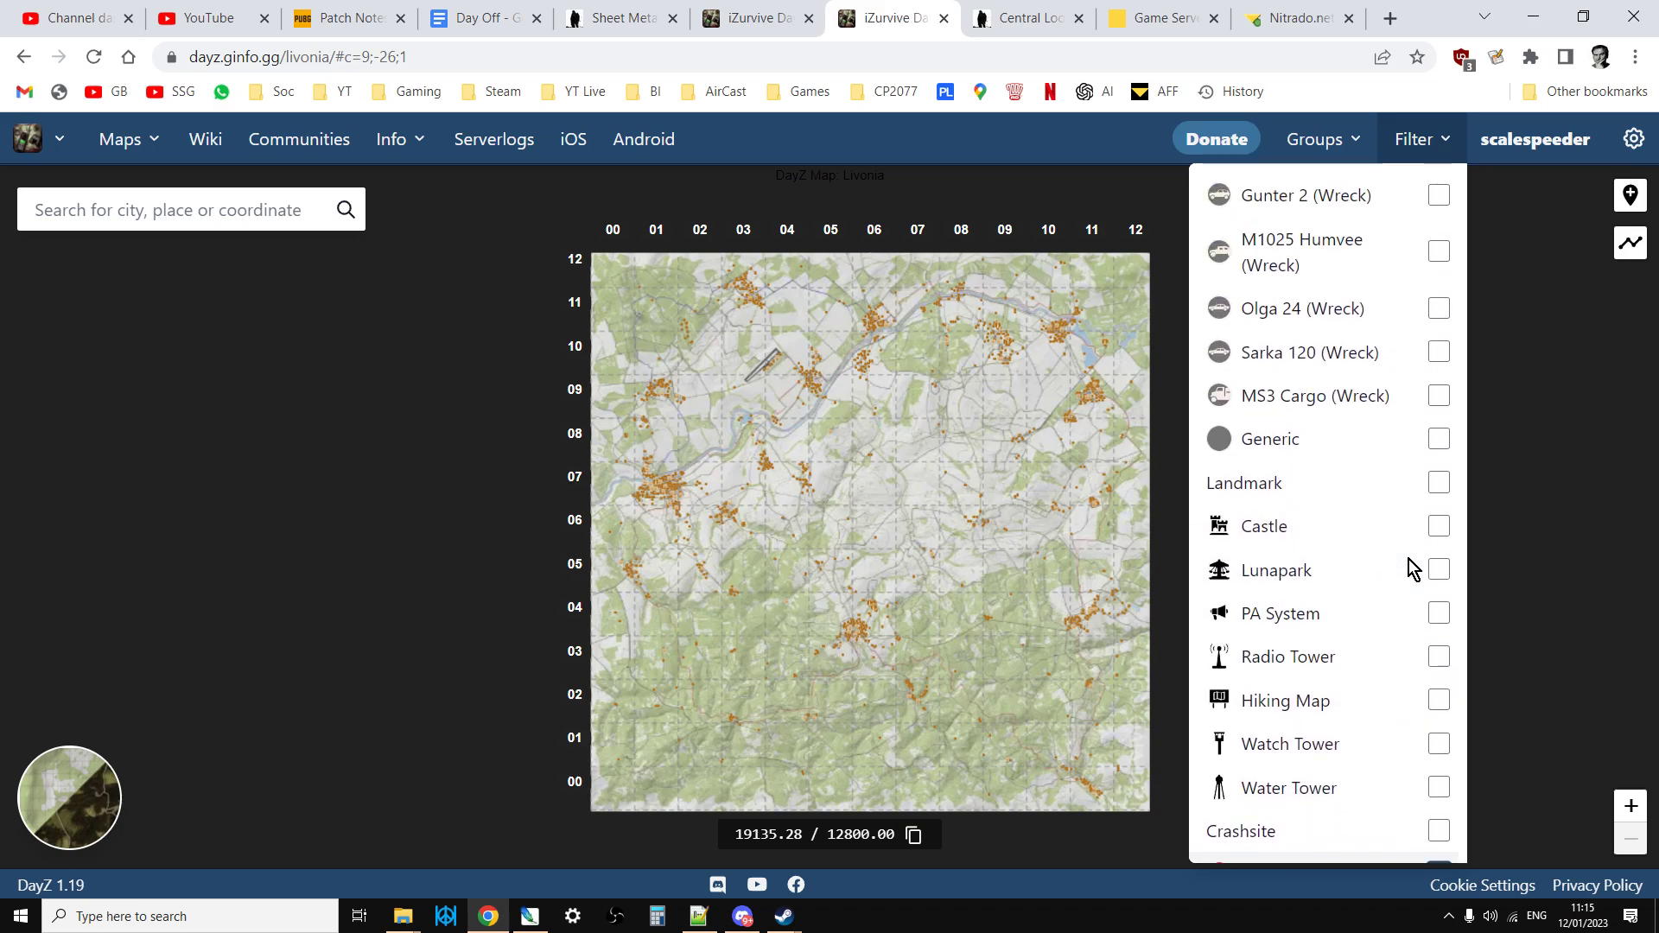
pyautogui.scroll(3, 1408, 567)
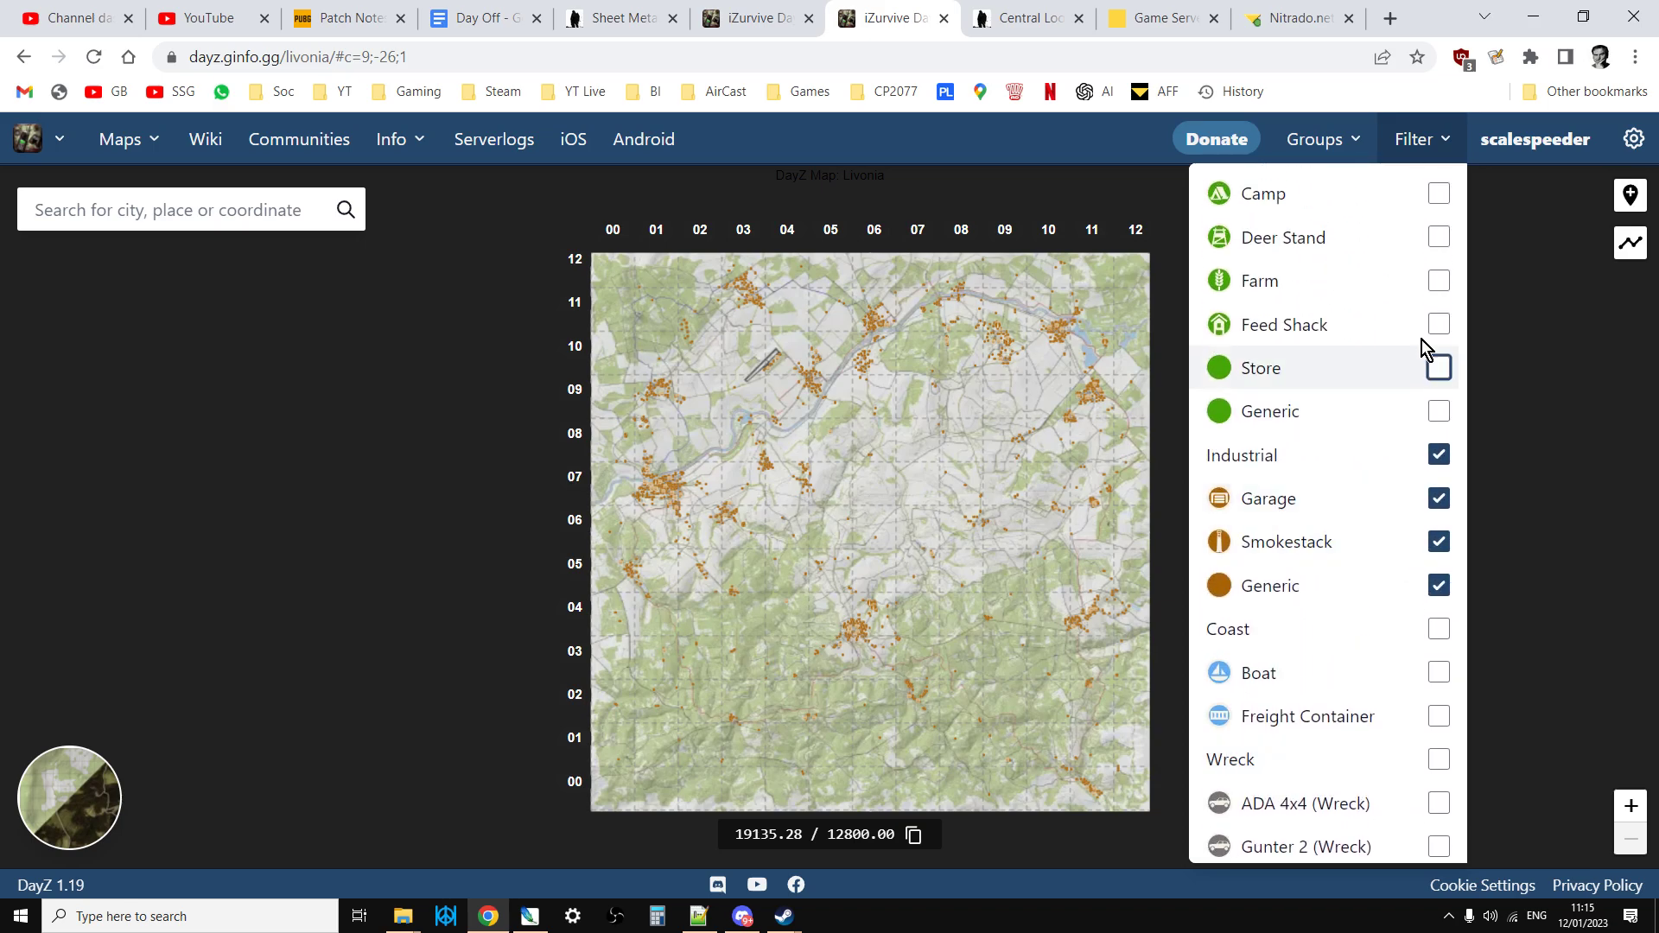
pyautogui.click(1438, 284)
# Step: Examine the farm and industrial locations around Tarnow and across the whole Livonia map
pyautogui.scroll(2, 1017, 369)
pyautogui.scroll(1, 1017, 370)
pyautogui.moveTo(1017, 369); pyautogui.dragTo(872, 591)
pyautogui.scroll(1, 725, 397)
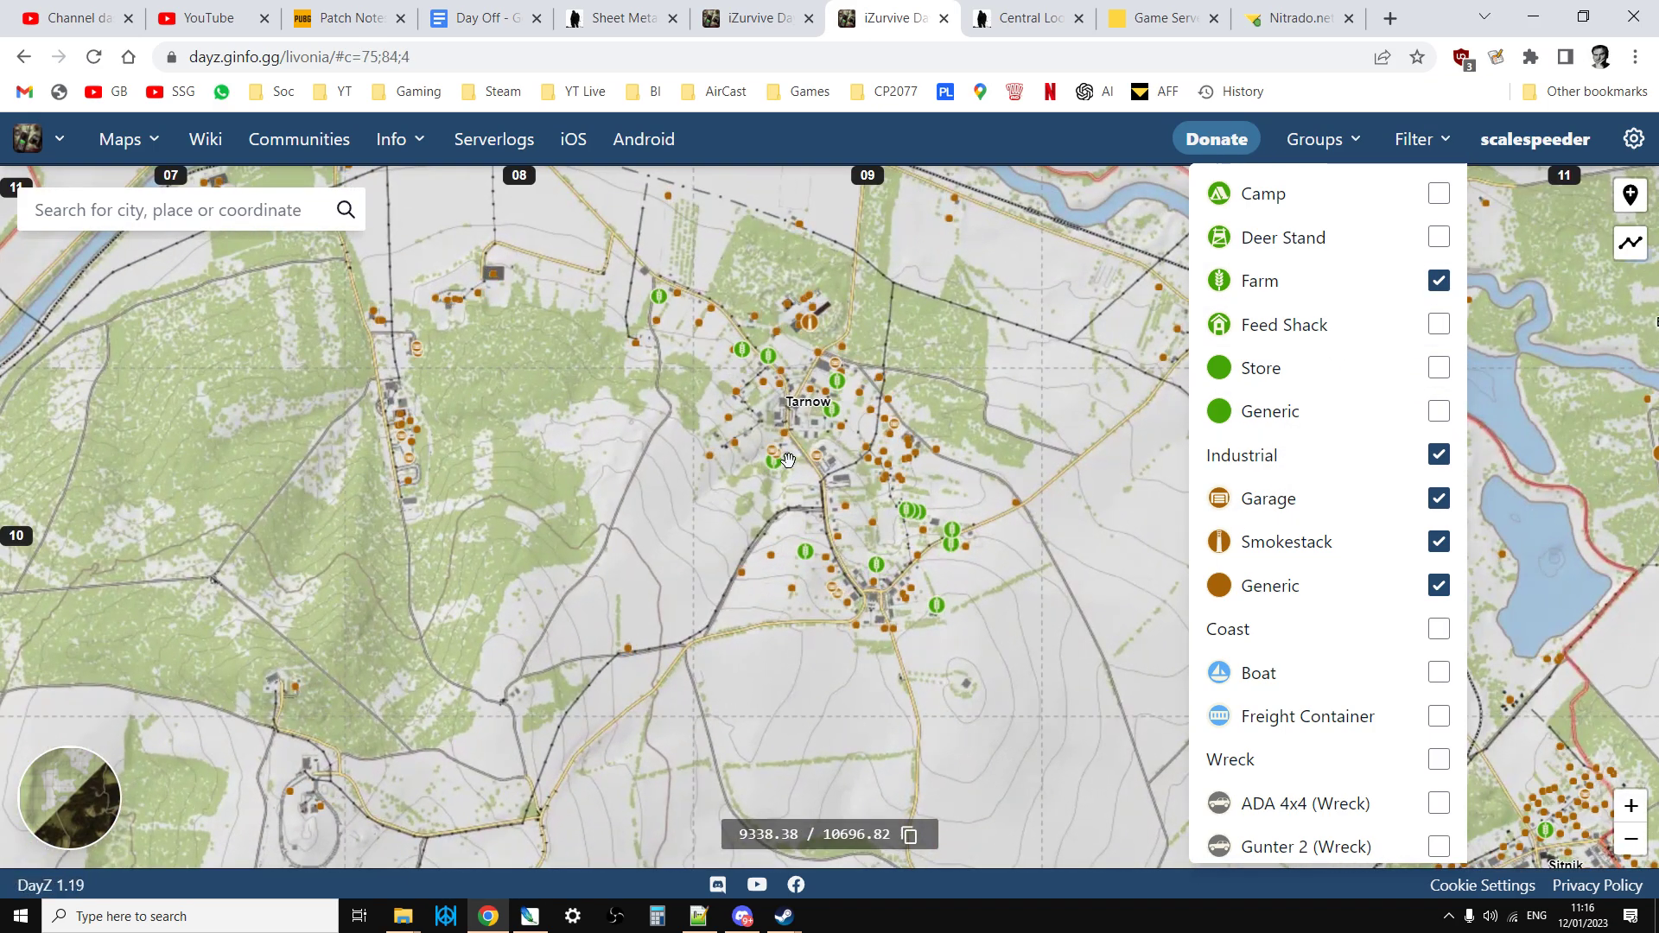
pyautogui.scroll(-2, 727, 401)
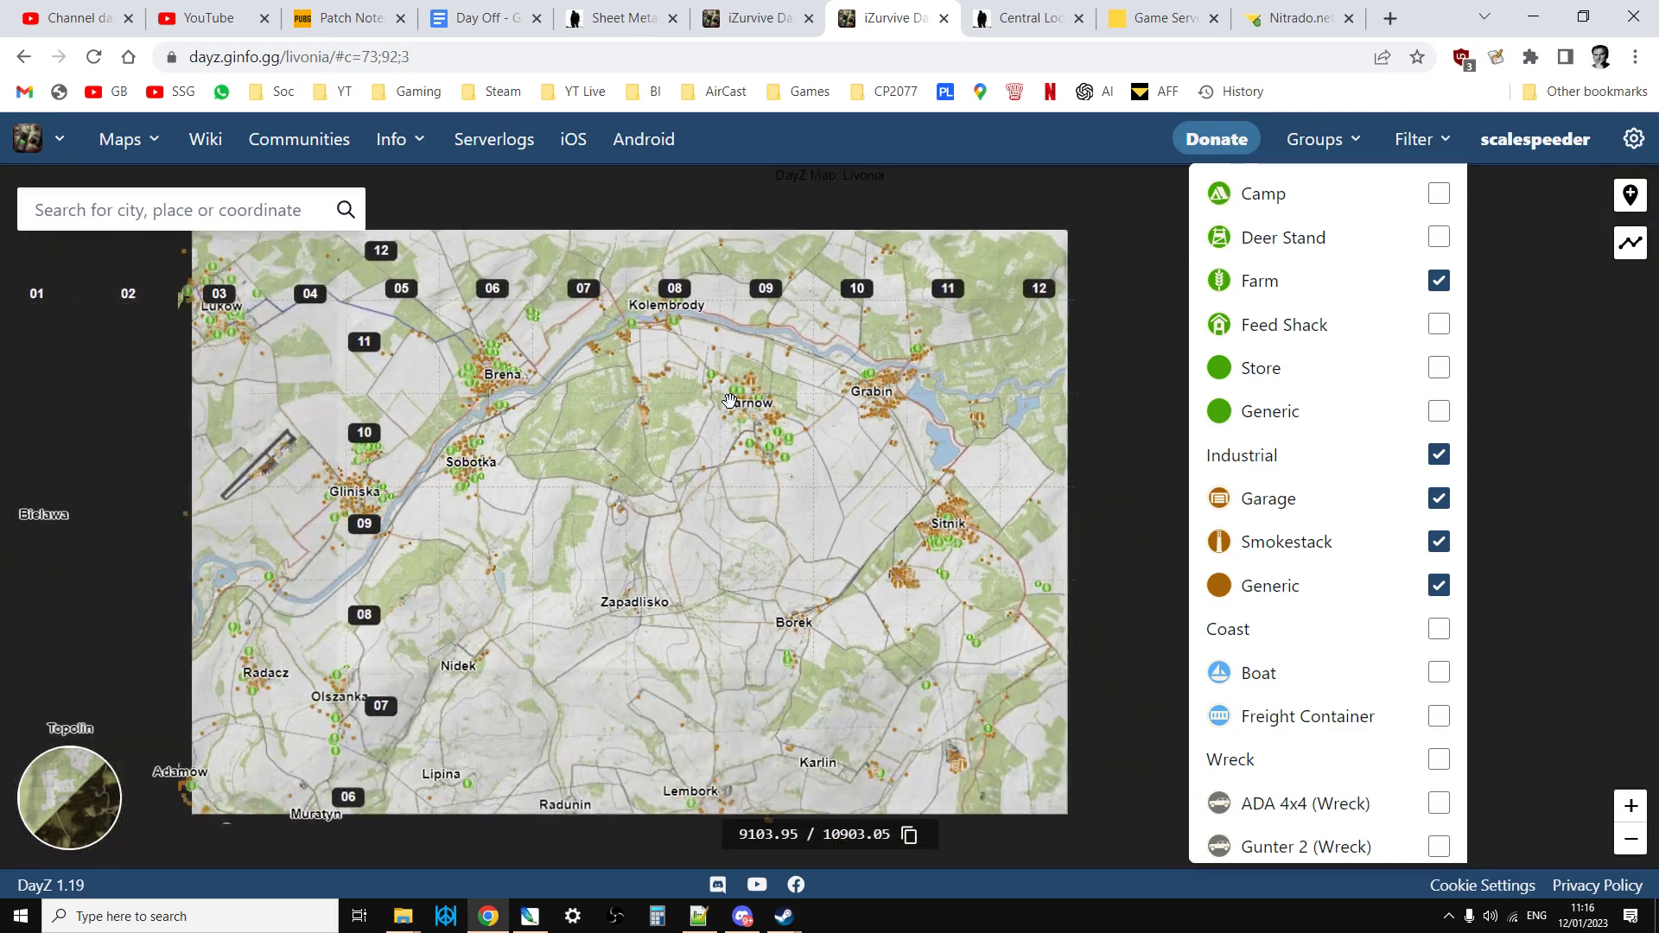
pyautogui.scroll(-1, 817, 555)
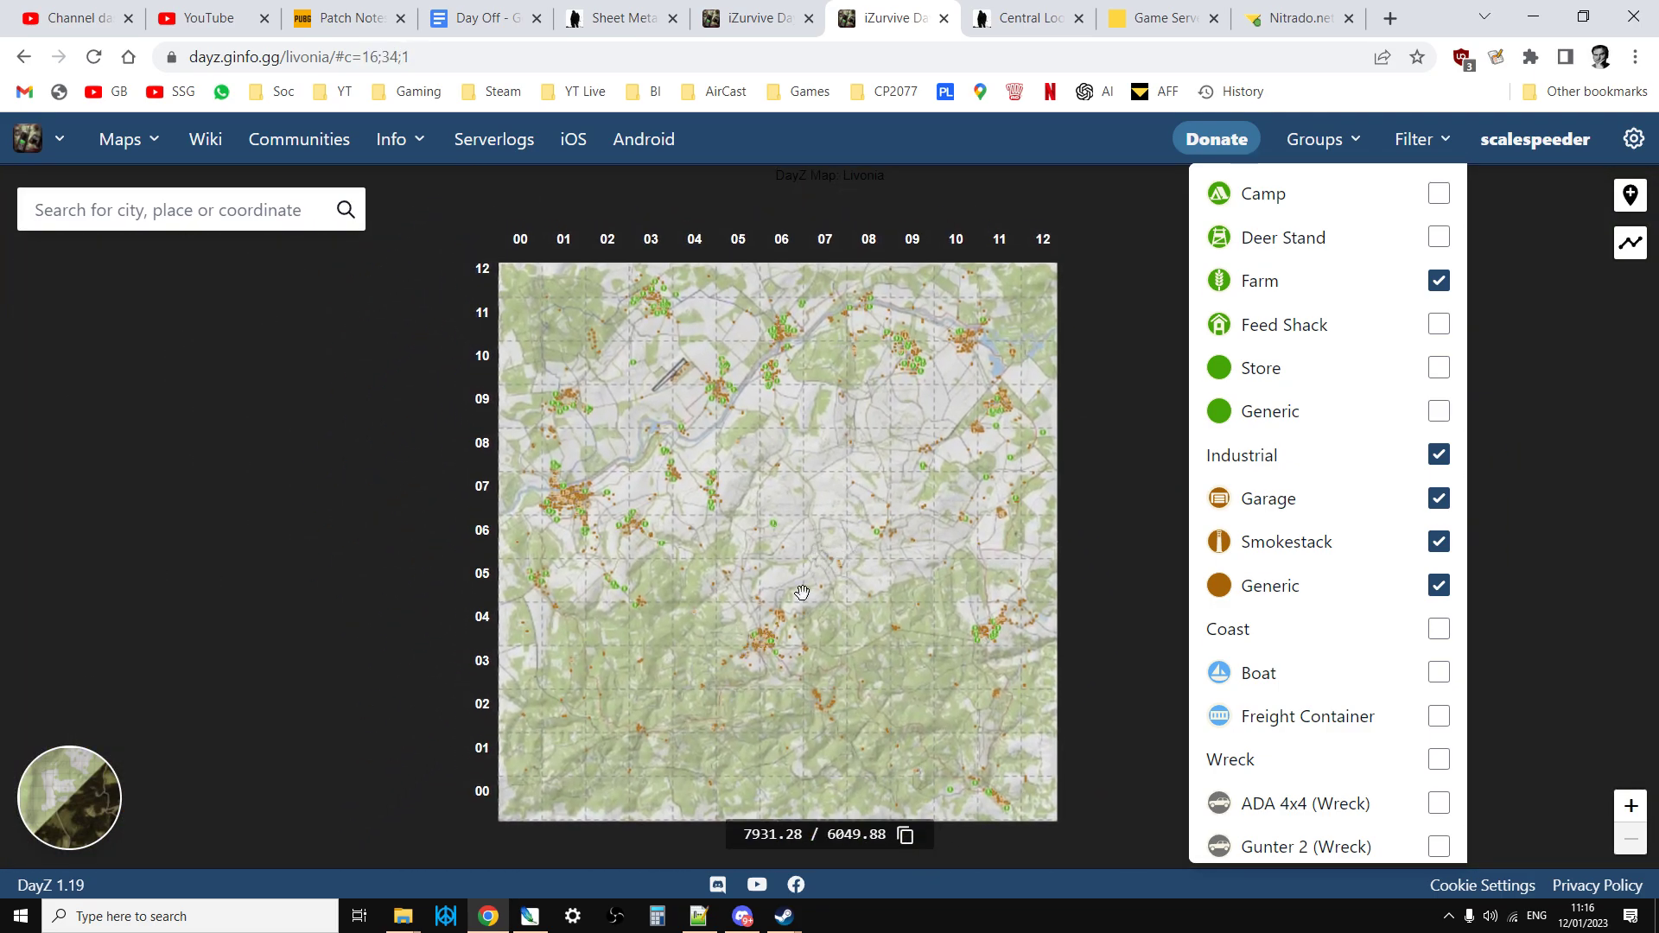
# Step: Open the bookmarked XML validation site xmlvalidation.com in a new Chrome tab and bring up its file chooser
pyautogui.click(699, 916)
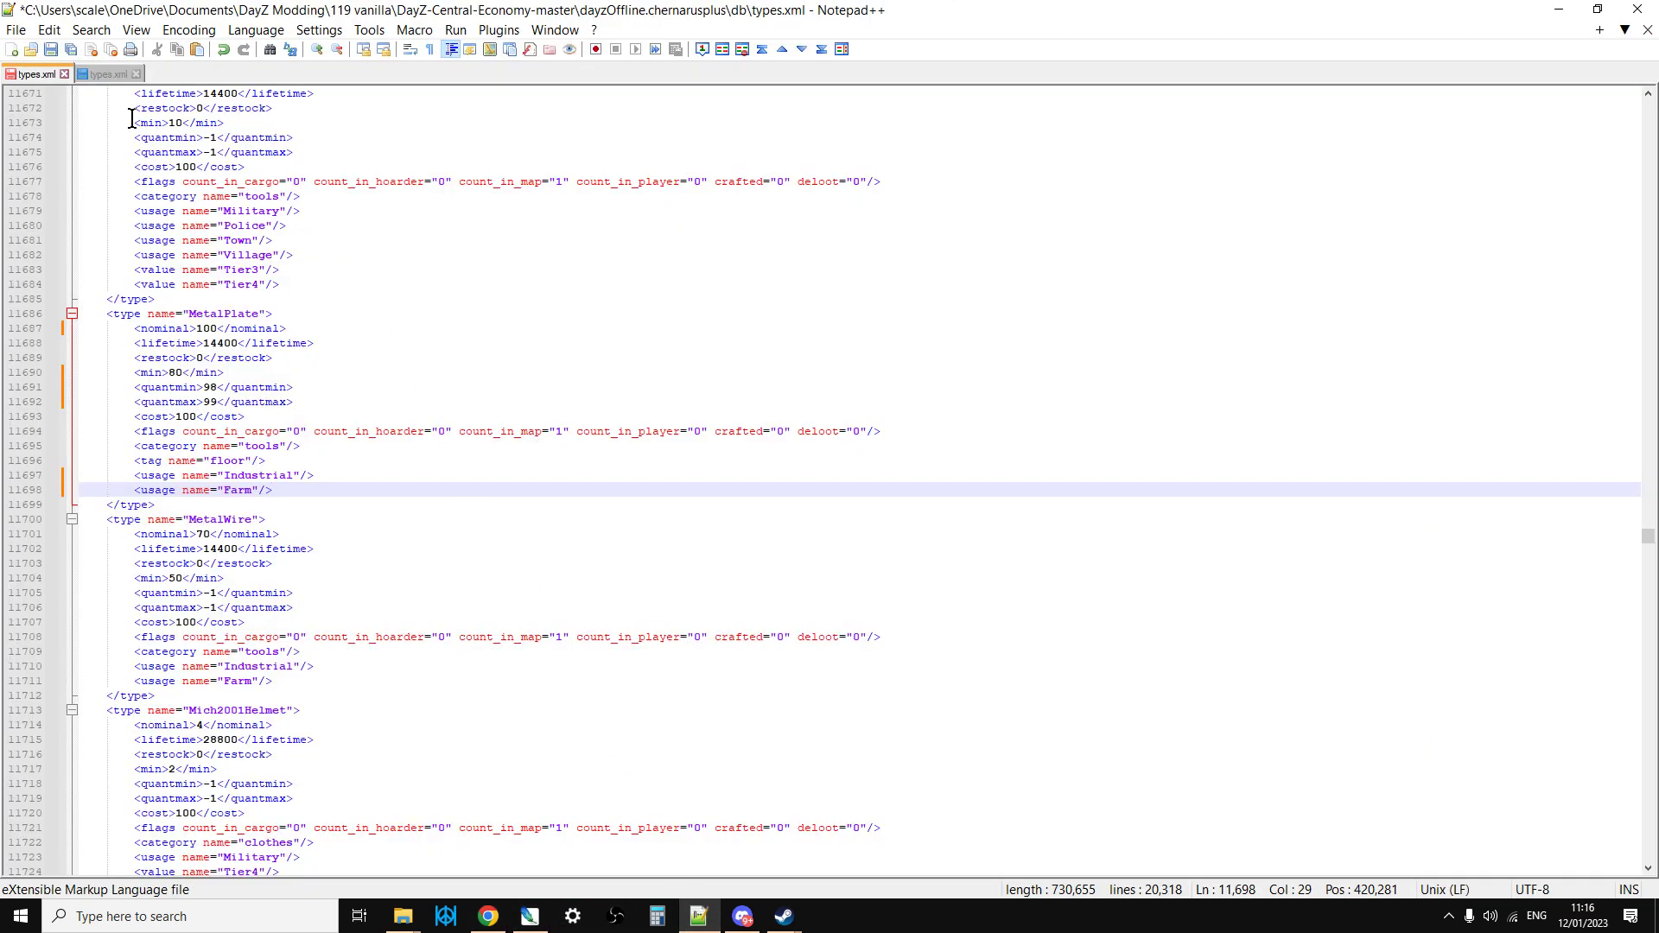
pyautogui.click(488, 920)
pyautogui.click(1390, 18)
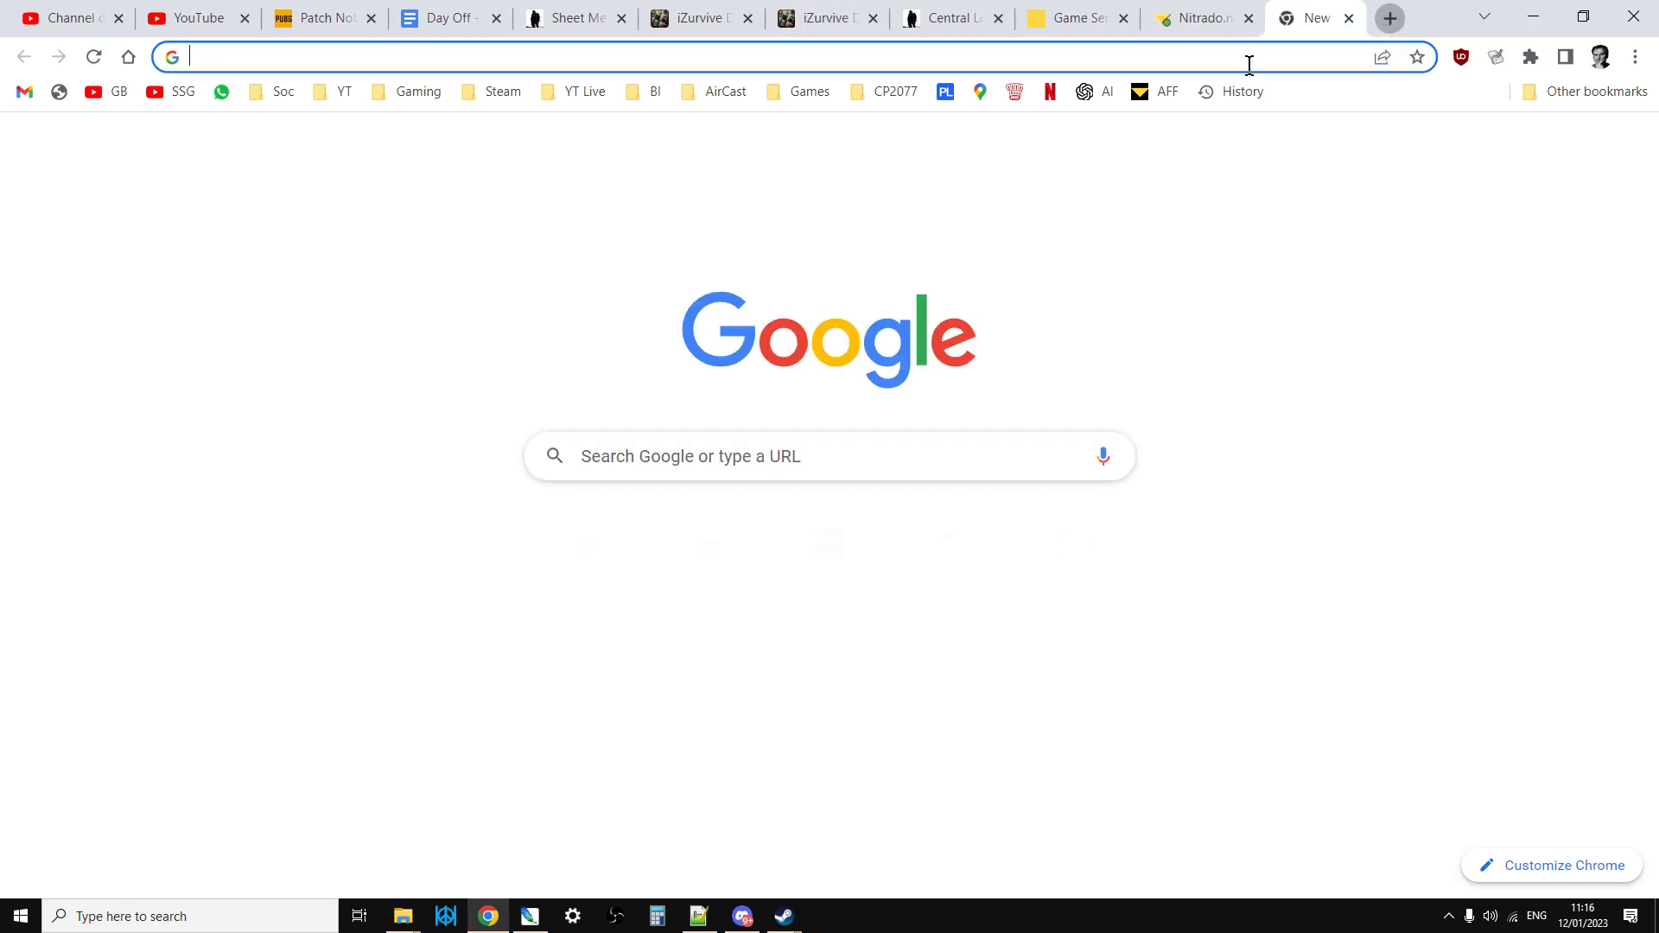
pyautogui.click(646, 94)
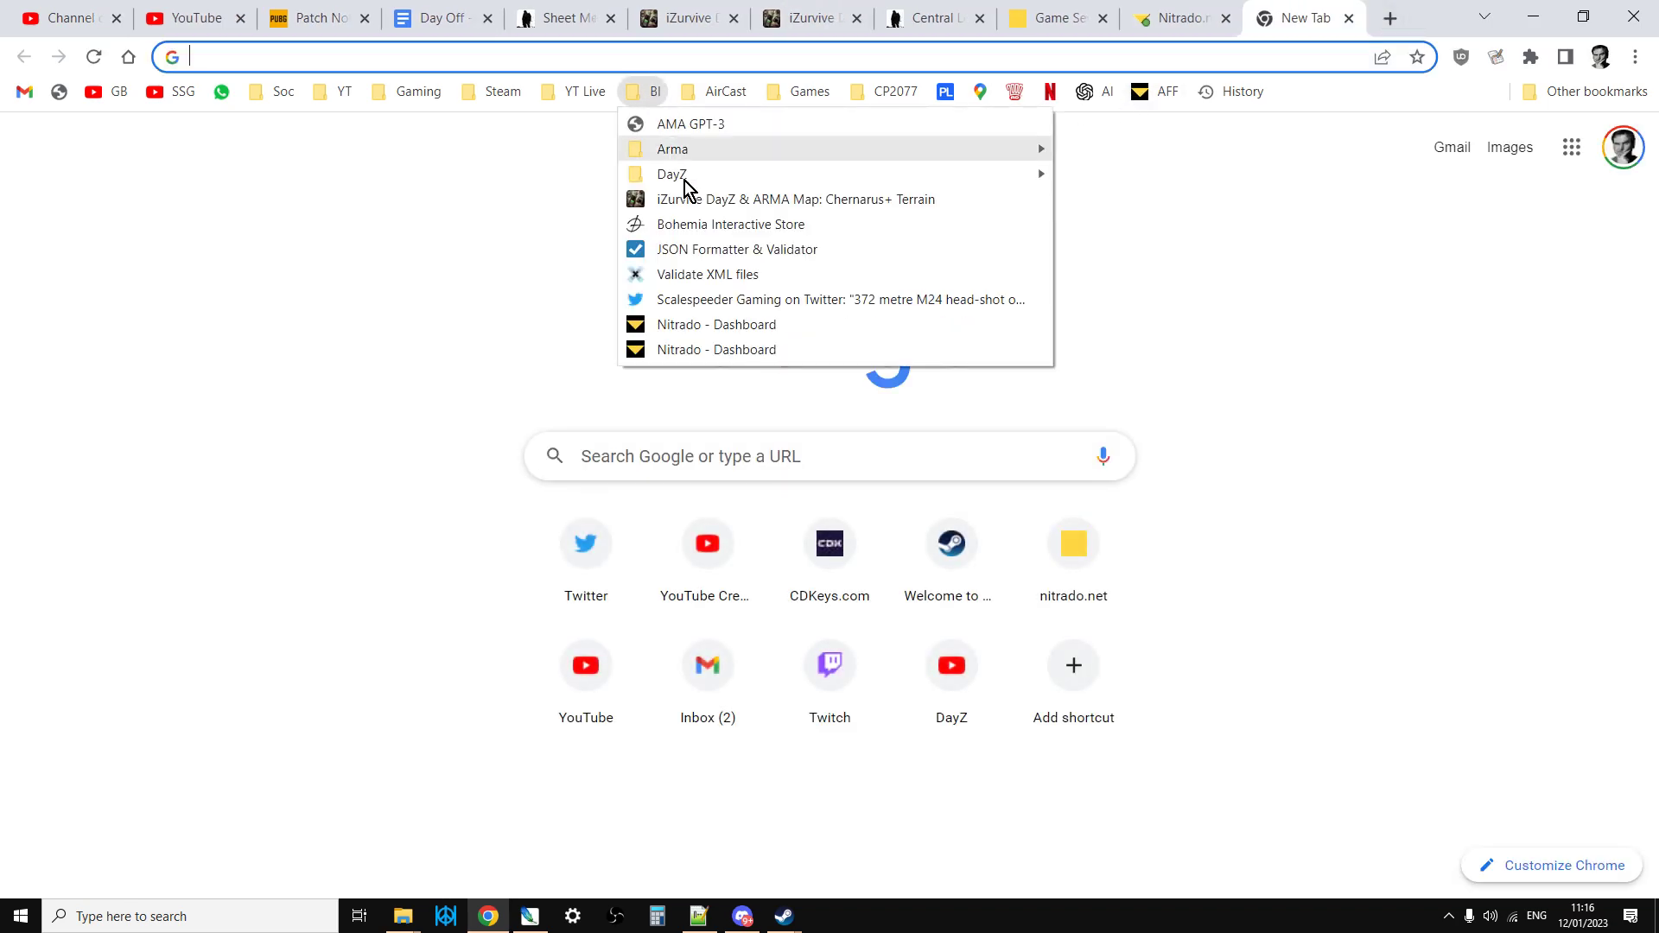
pyautogui.click(696, 275)
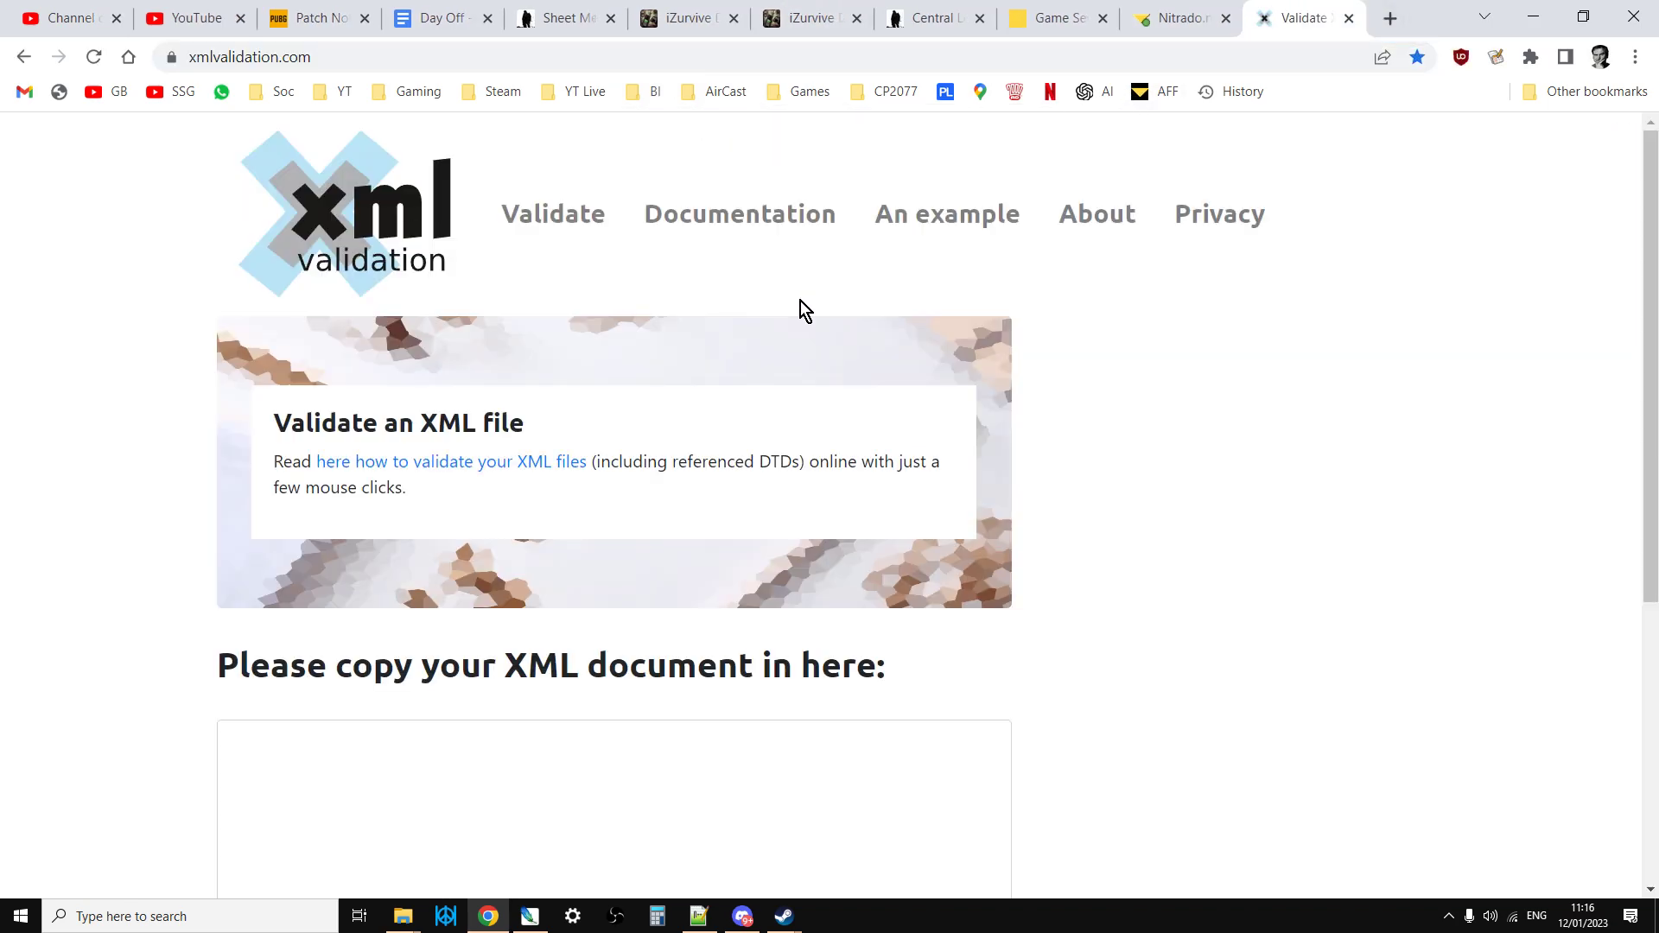
pyautogui.scroll(-5, 786, 581)
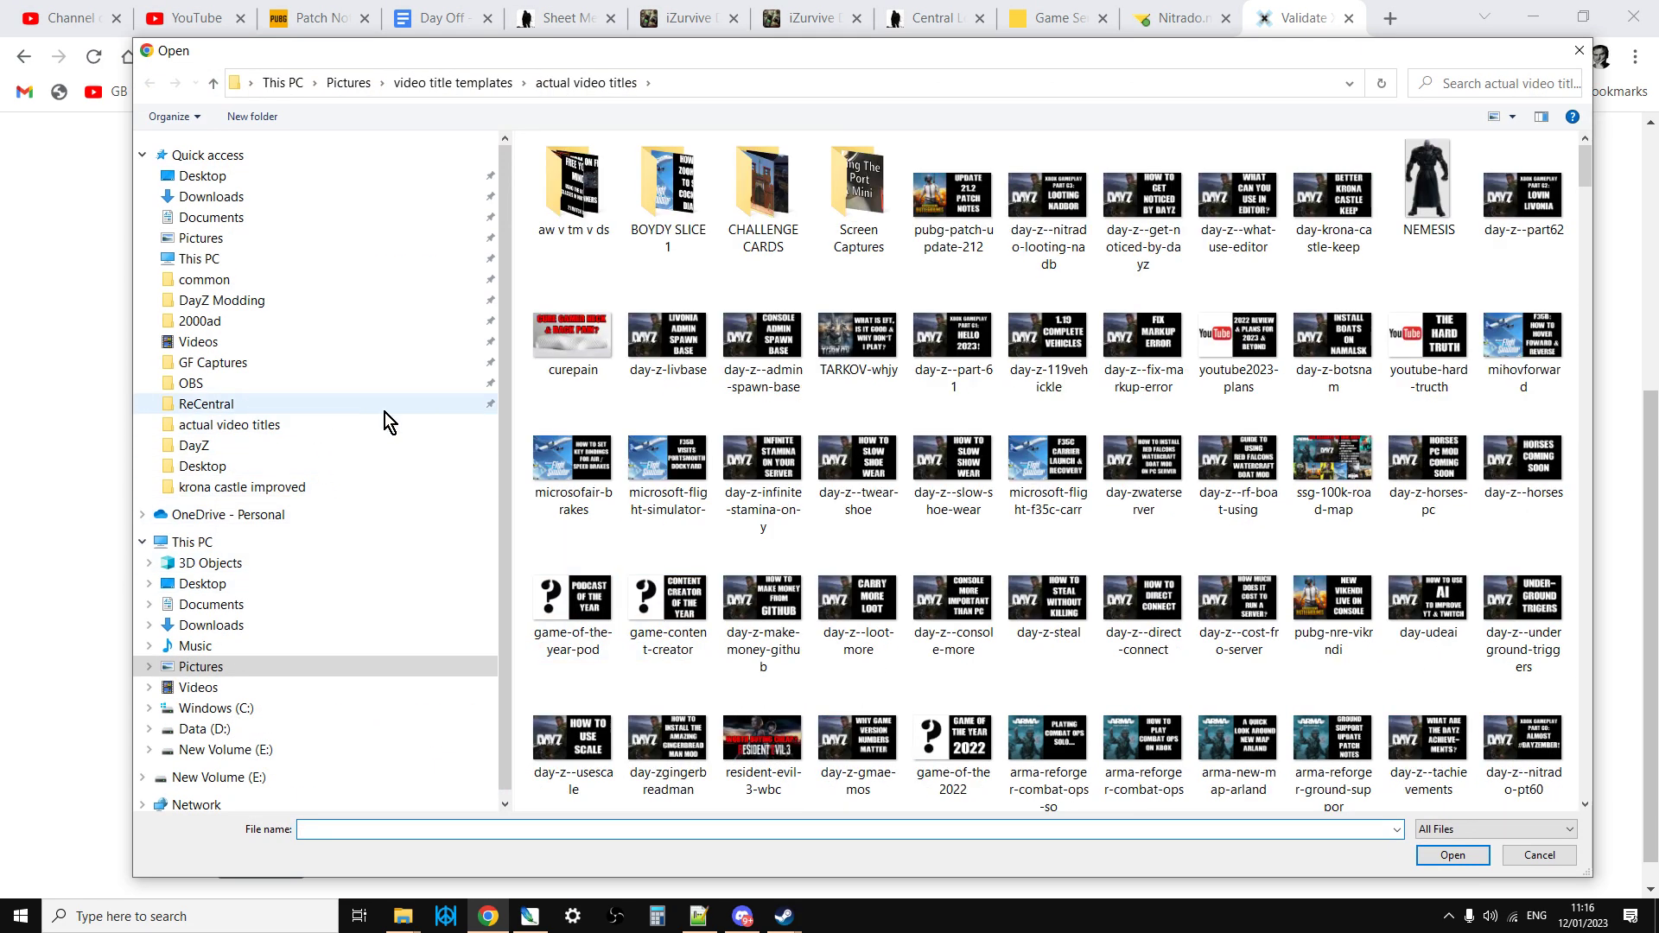
# Step: Choose types.xml from the db folder of dayzOffline.chernarusplus under DayZ Modding's 119 vanilla DayZ-Central-Economy-master folder and validate it
pyautogui.click(234, 304)
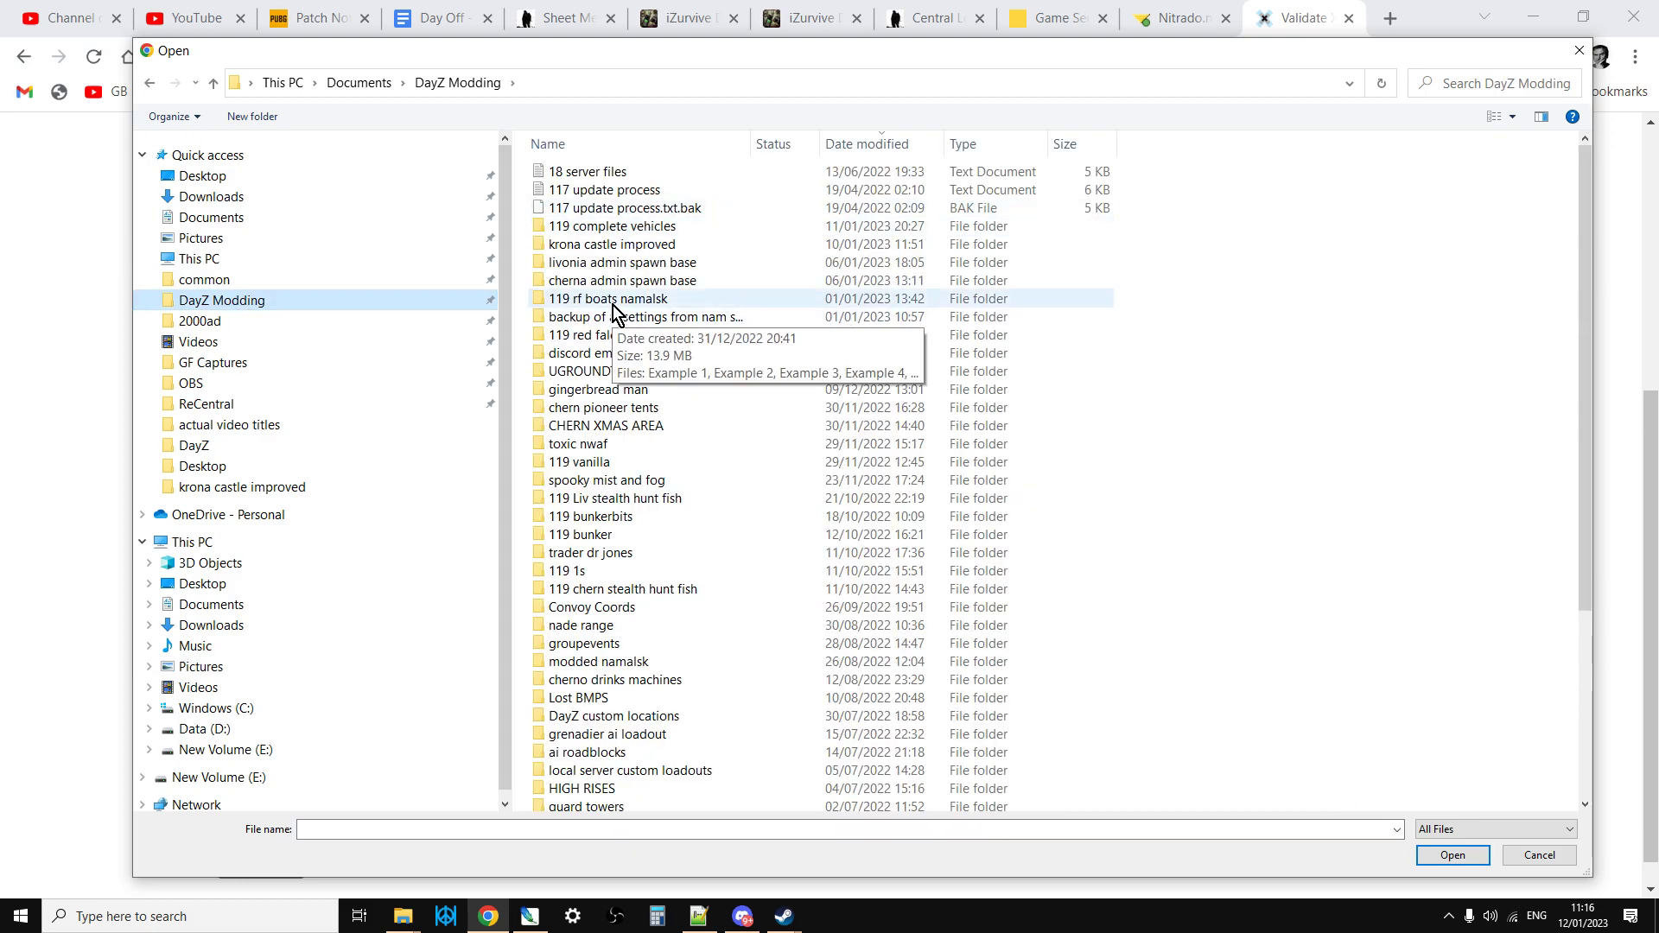
pyautogui.doubleClick(591, 463)
pyautogui.doubleClick(608, 173)
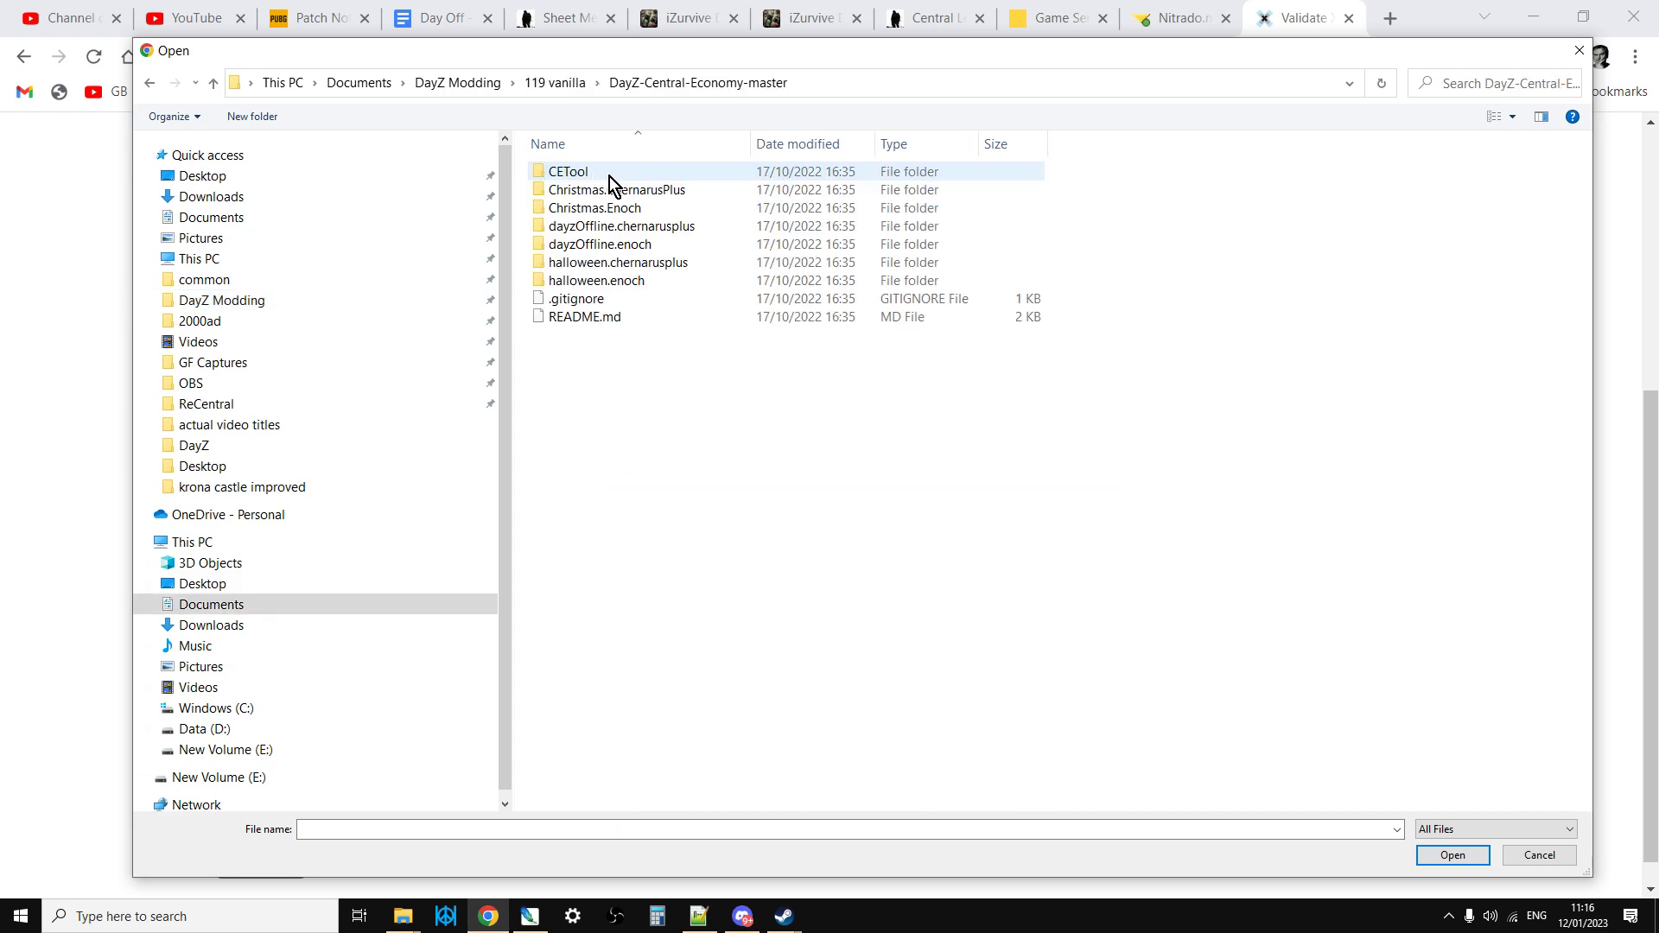
pyautogui.doubleClick(604, 230)
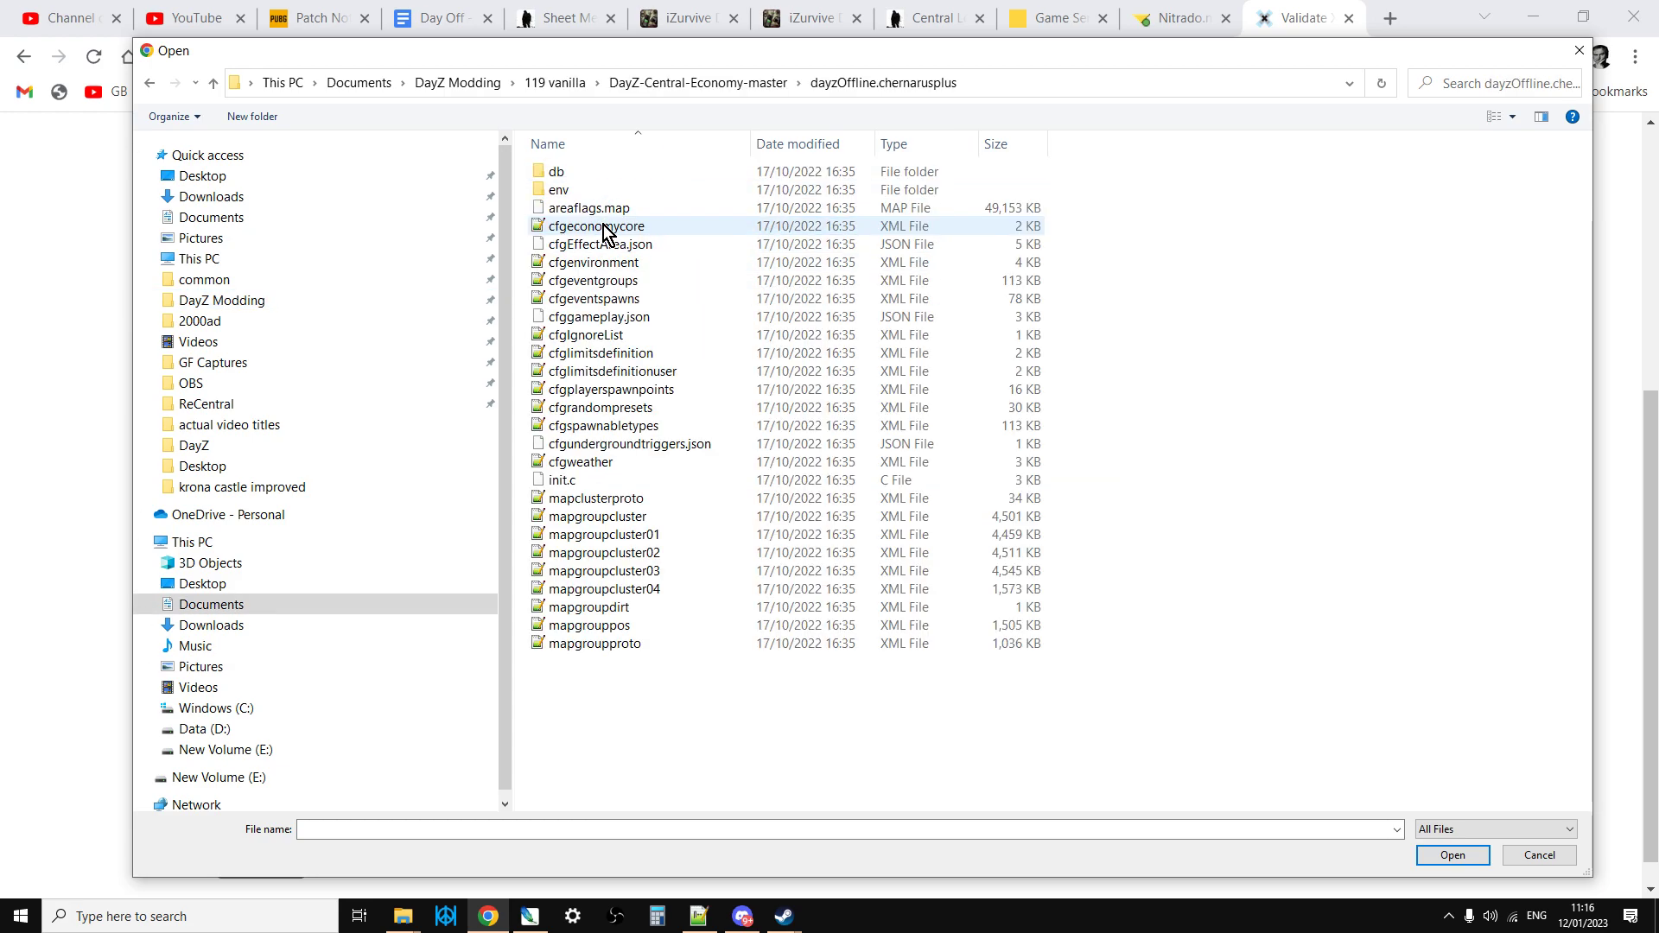
pyautogui.doubleClick(571, 174)
pyautogui.click(559, 245)
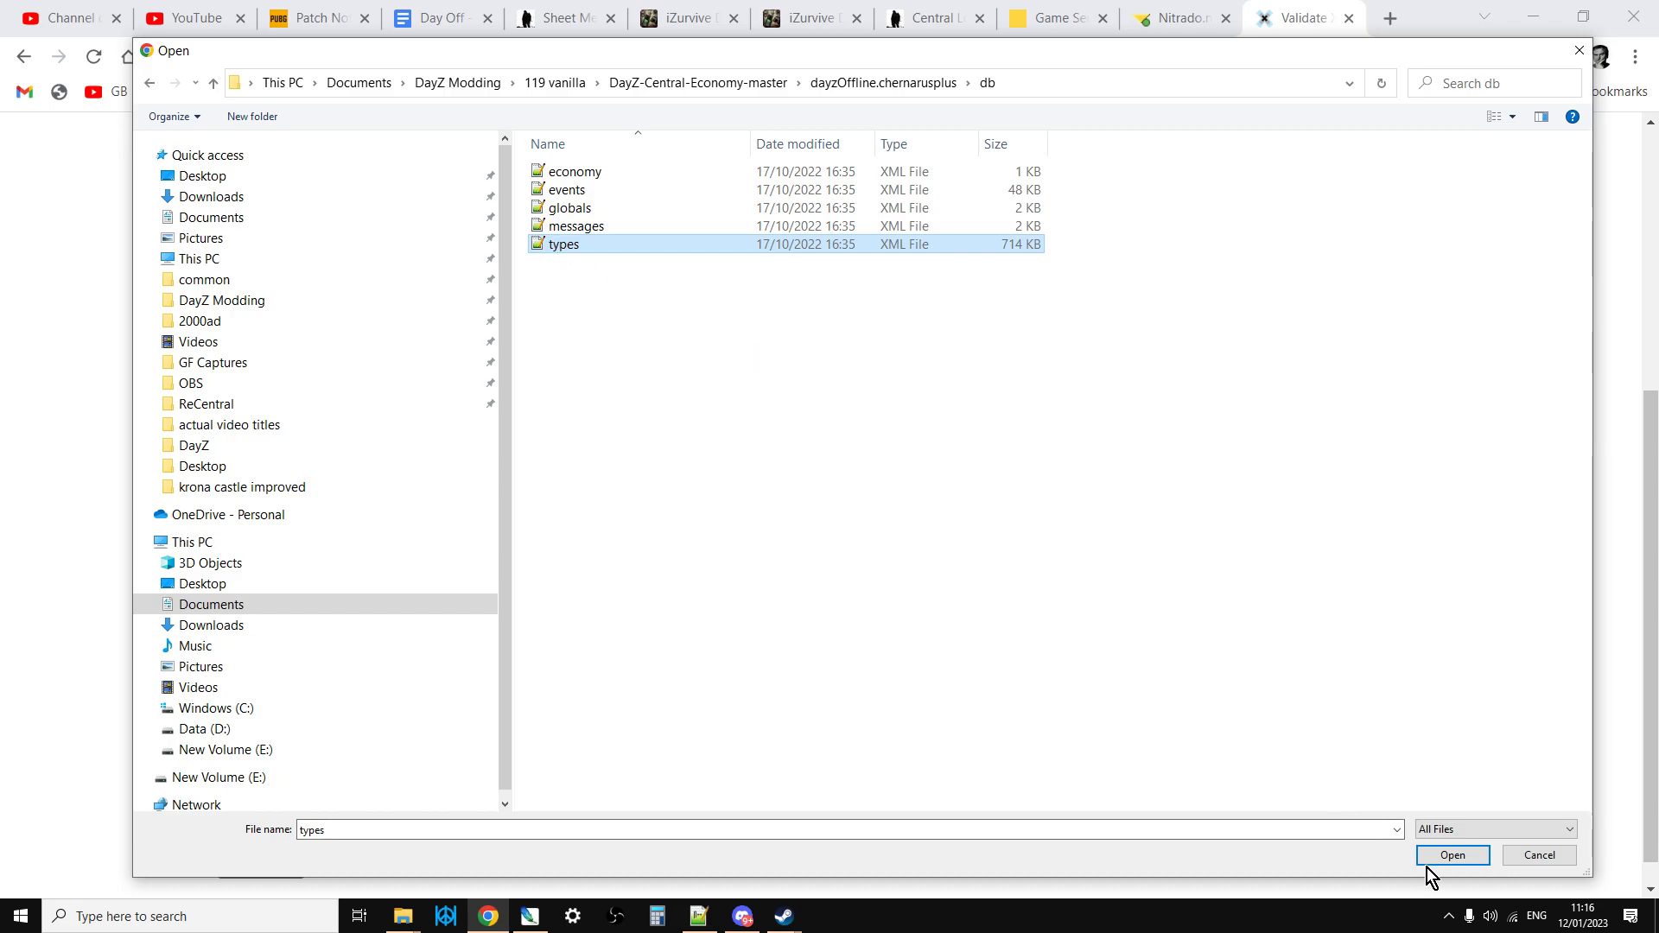
pyautogui.click(1458, 856)
pyautogui.scroll(-1, 535, 596)
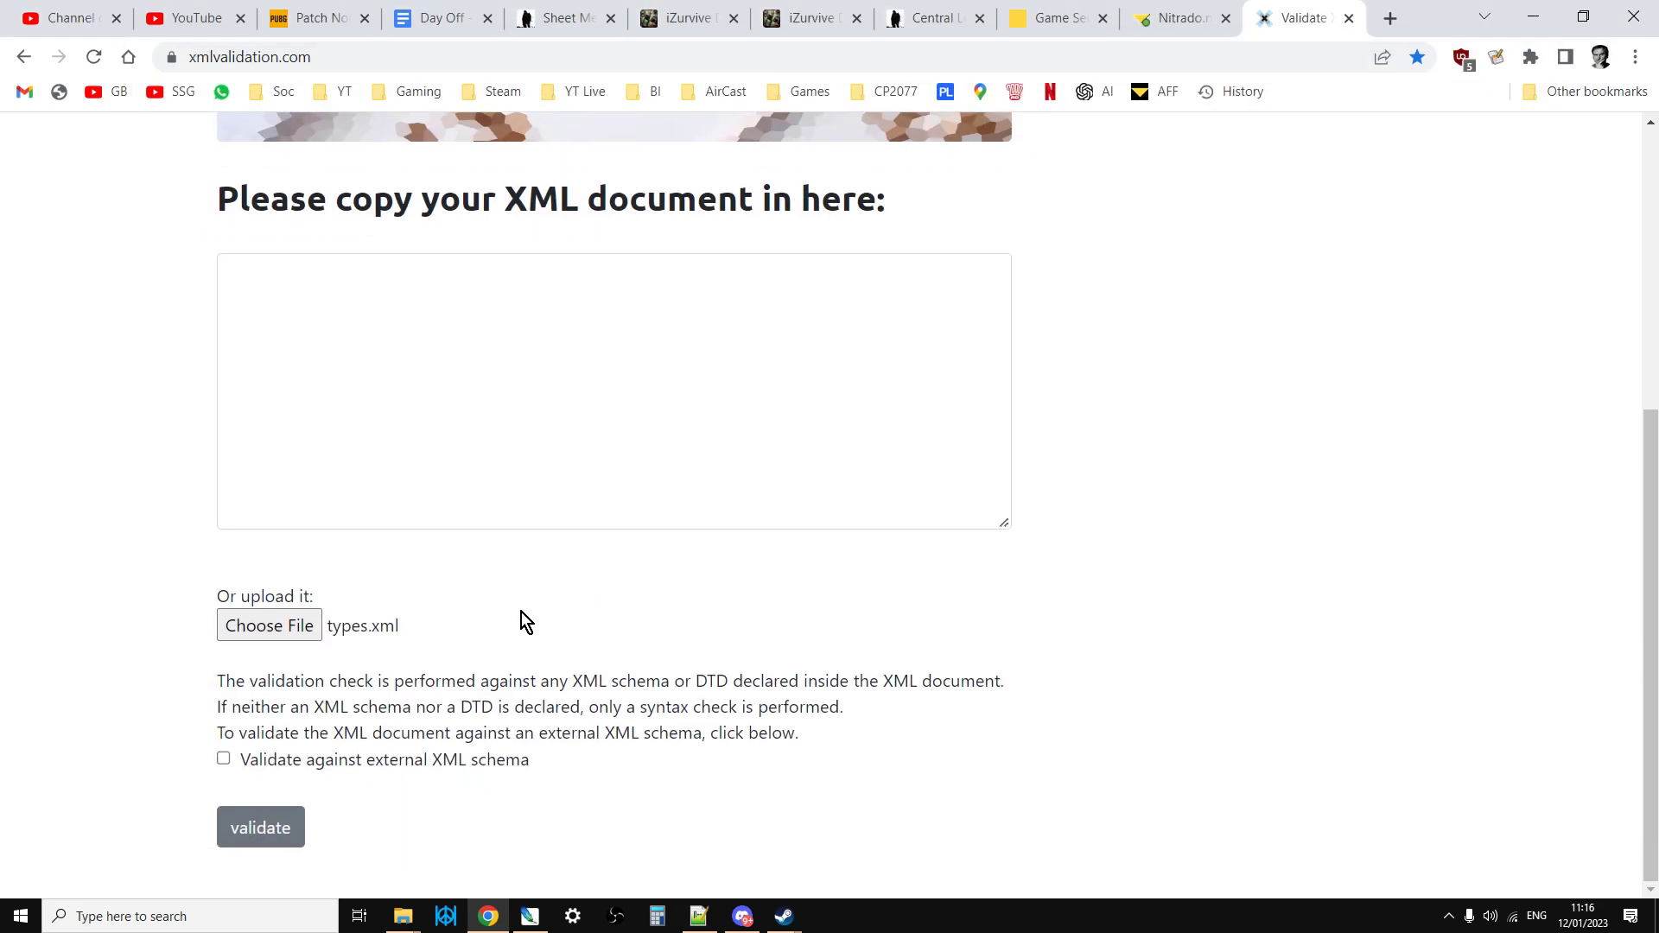
pyautogui.click(275, 829)
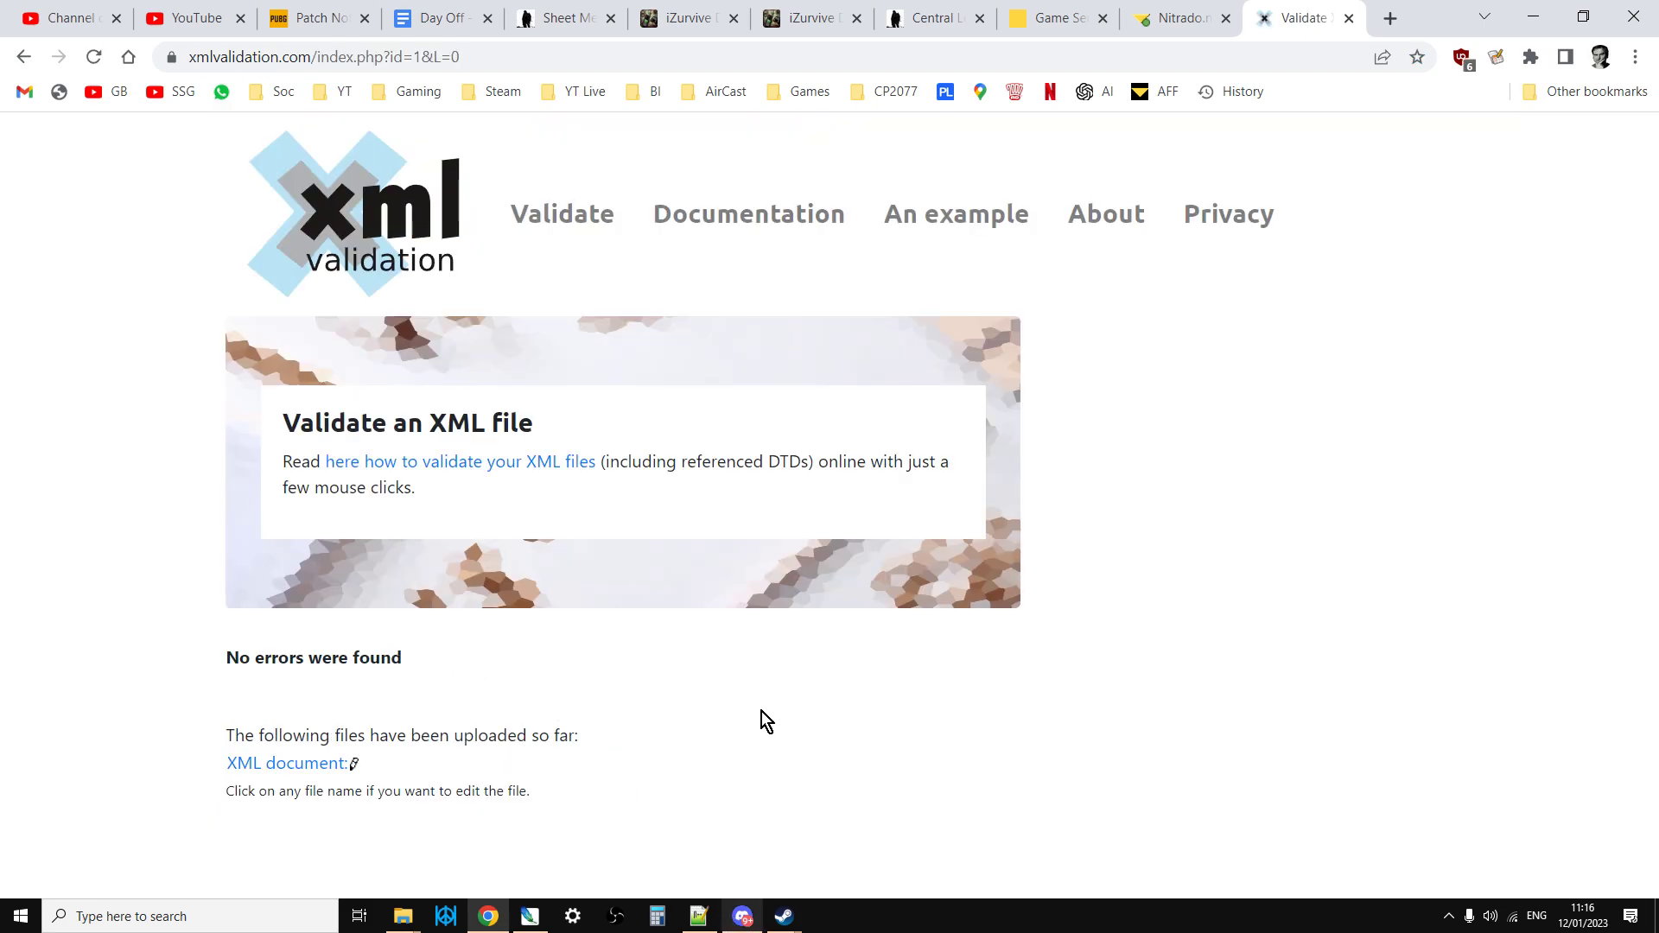
# Step: Switch to the Nitrado file browser, bring up the upload file chooser for the server's db folder, and cancel it without uploading
pyautogui.click(1151, 18)
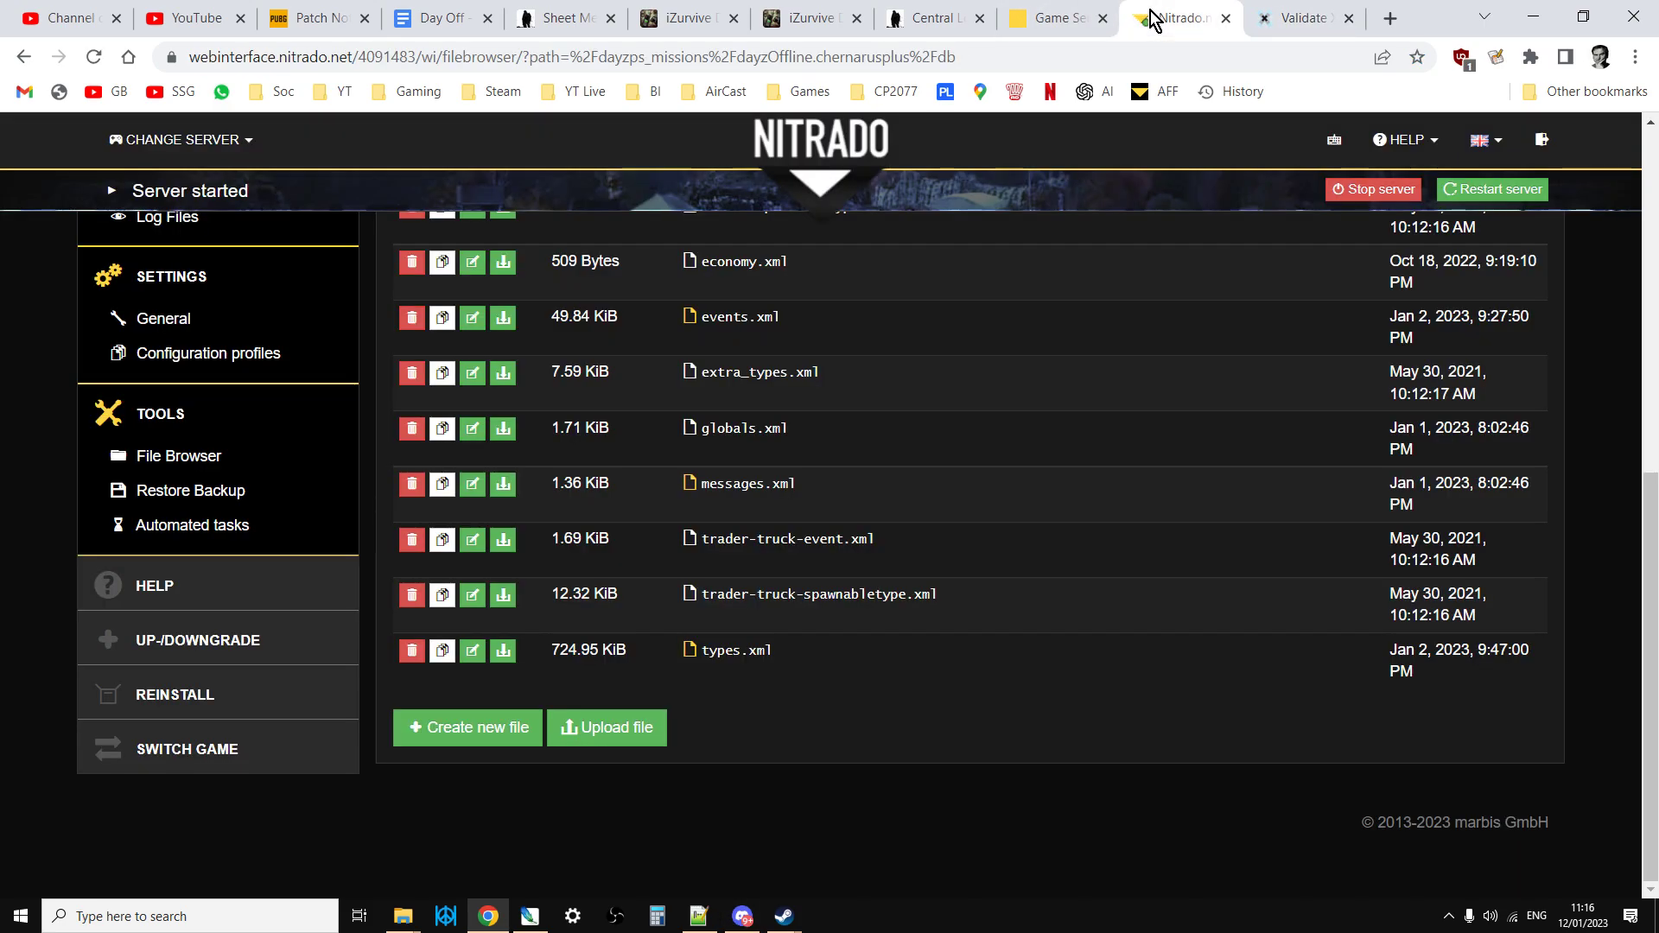
pyautogui.click(641, 728)
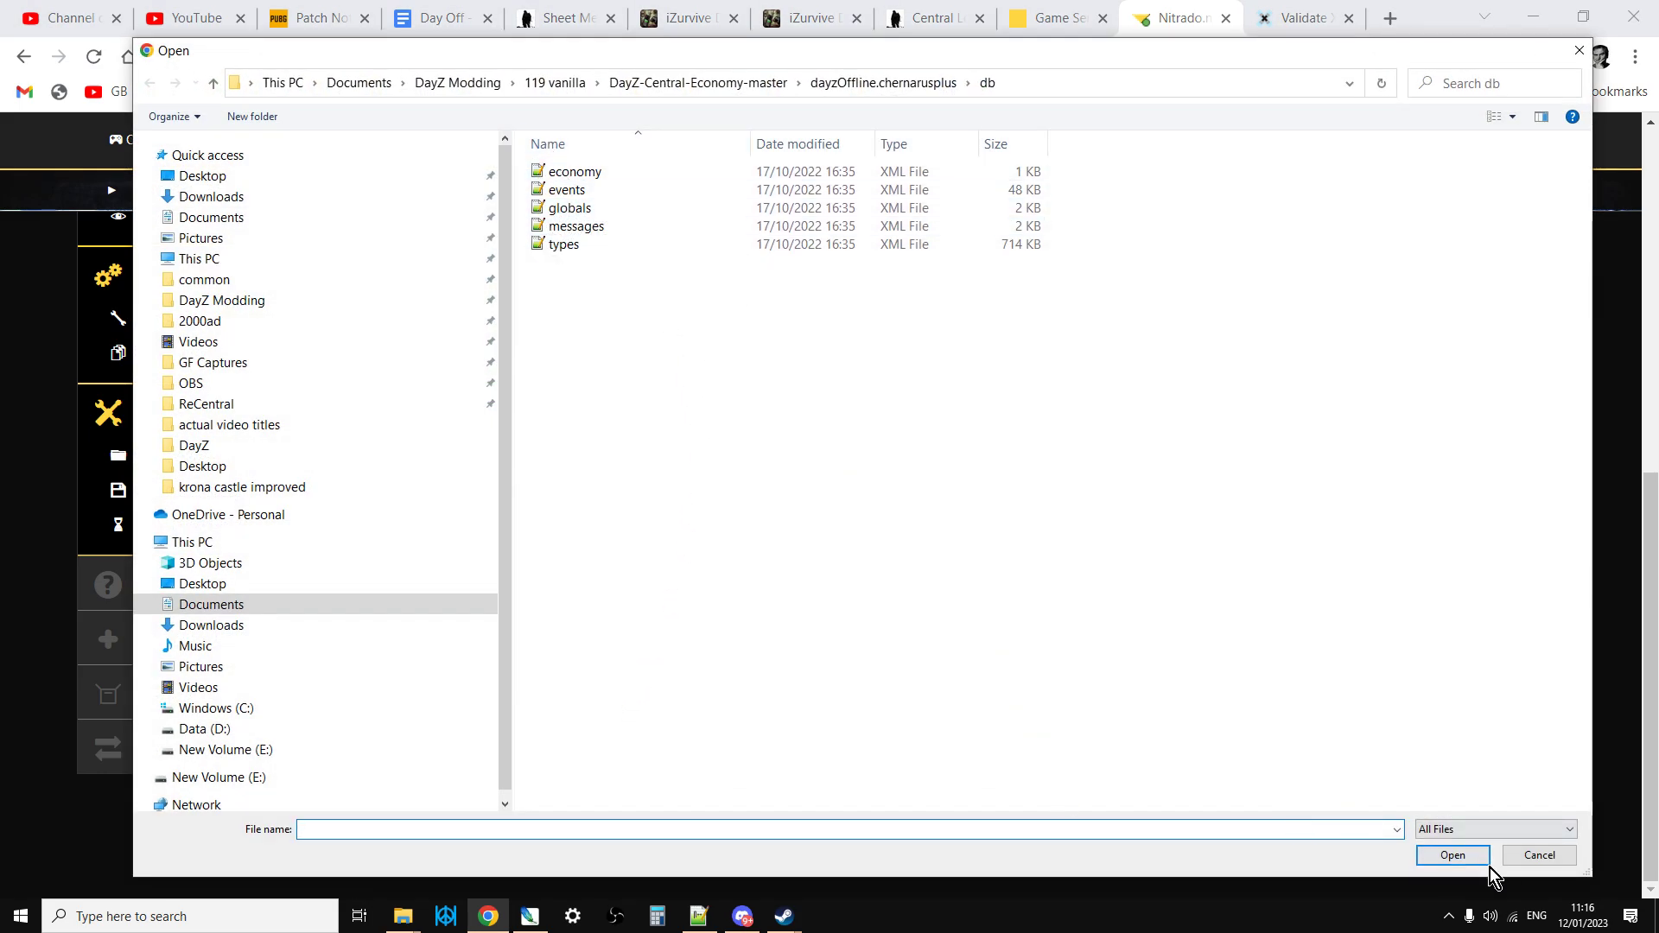
pyautogui.click(1535, 853)
pyautogui.scroll(1, 709, 432)
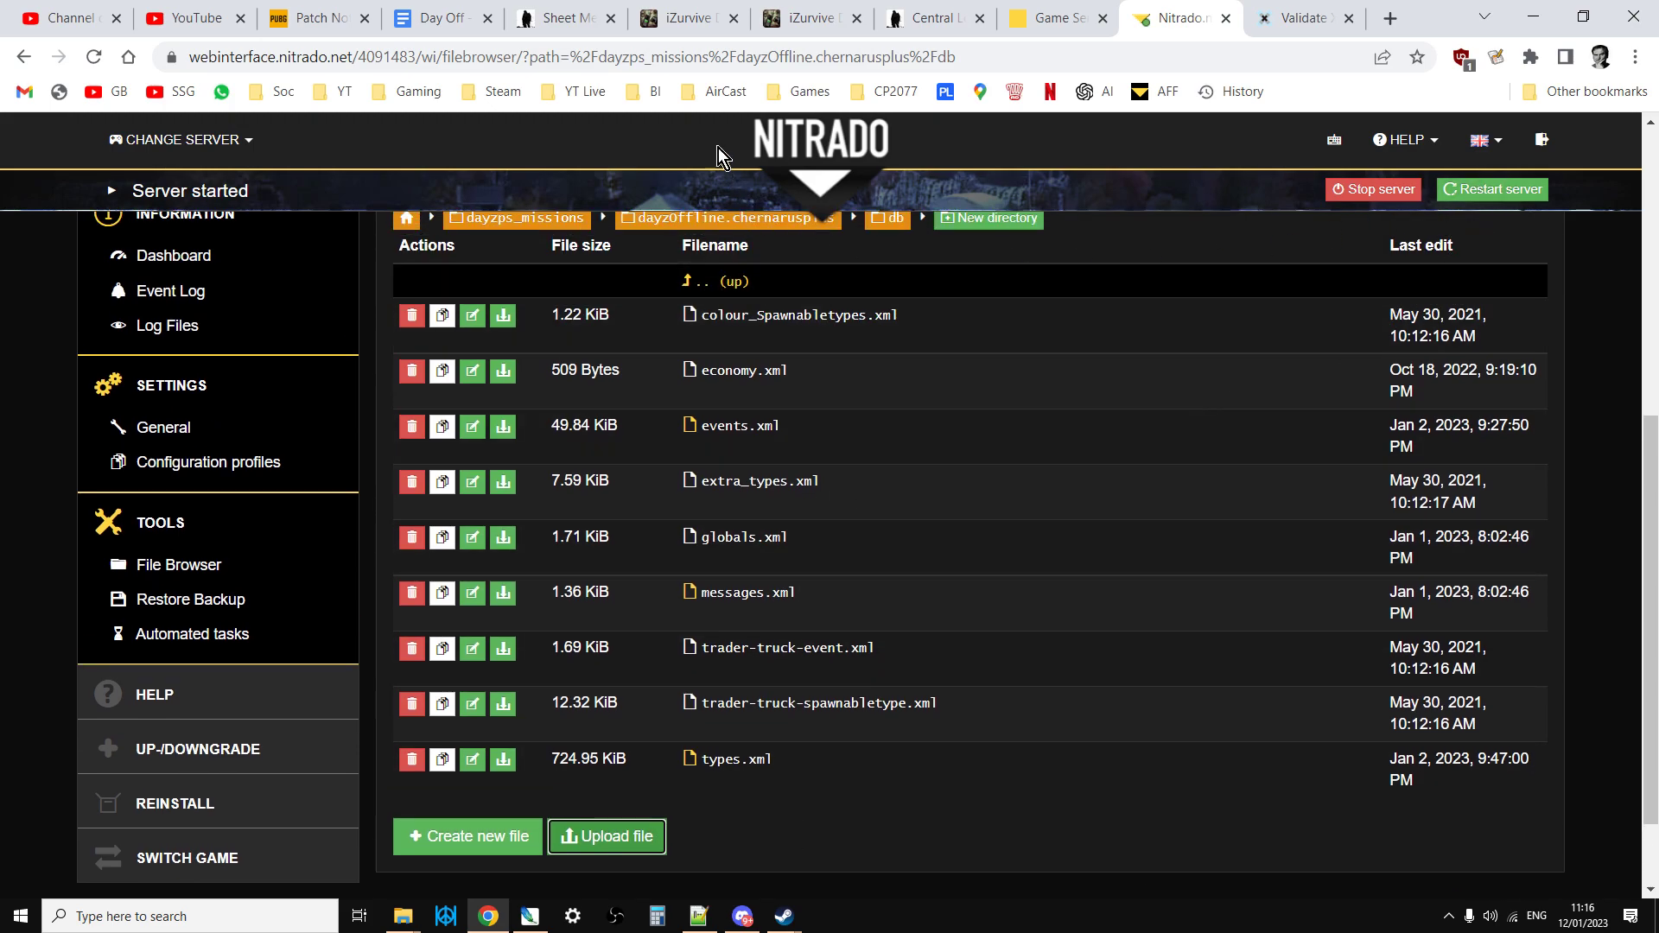
# Step: Look back at the iZurvive maps and review the Sheet Metal page on the DayZ Wiki
pyautogui.click(796, 18)
pyautogui.click(696, 18)
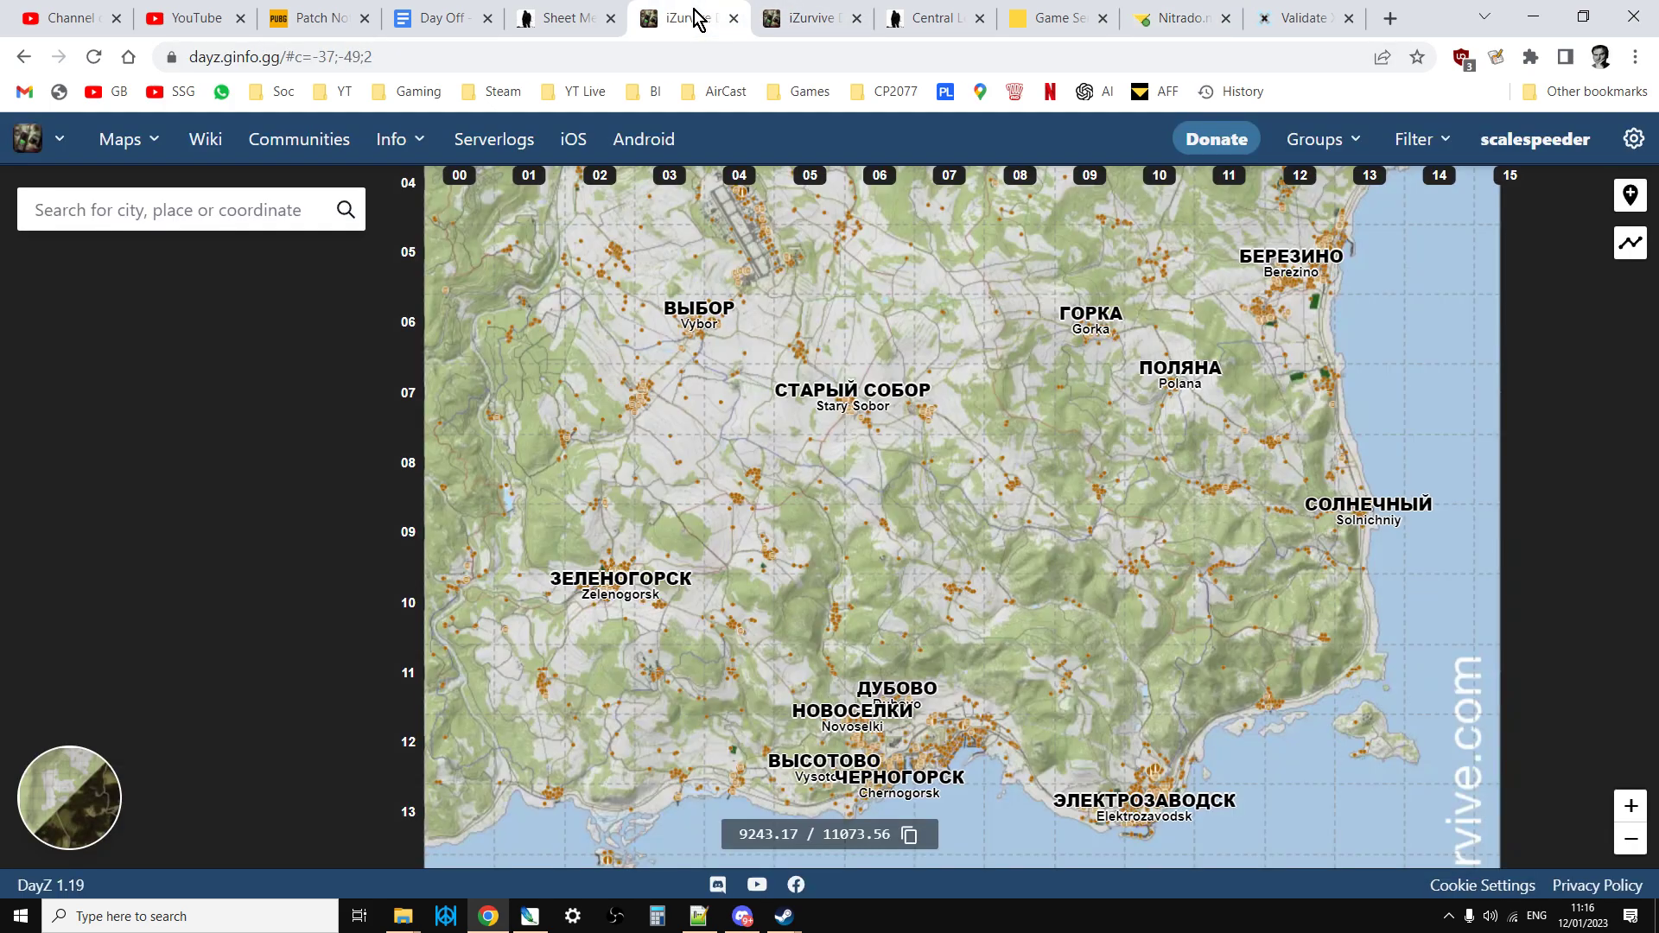
pyautogui.click(558, 18)
pyautogui.scroll(-1, 724, 579)
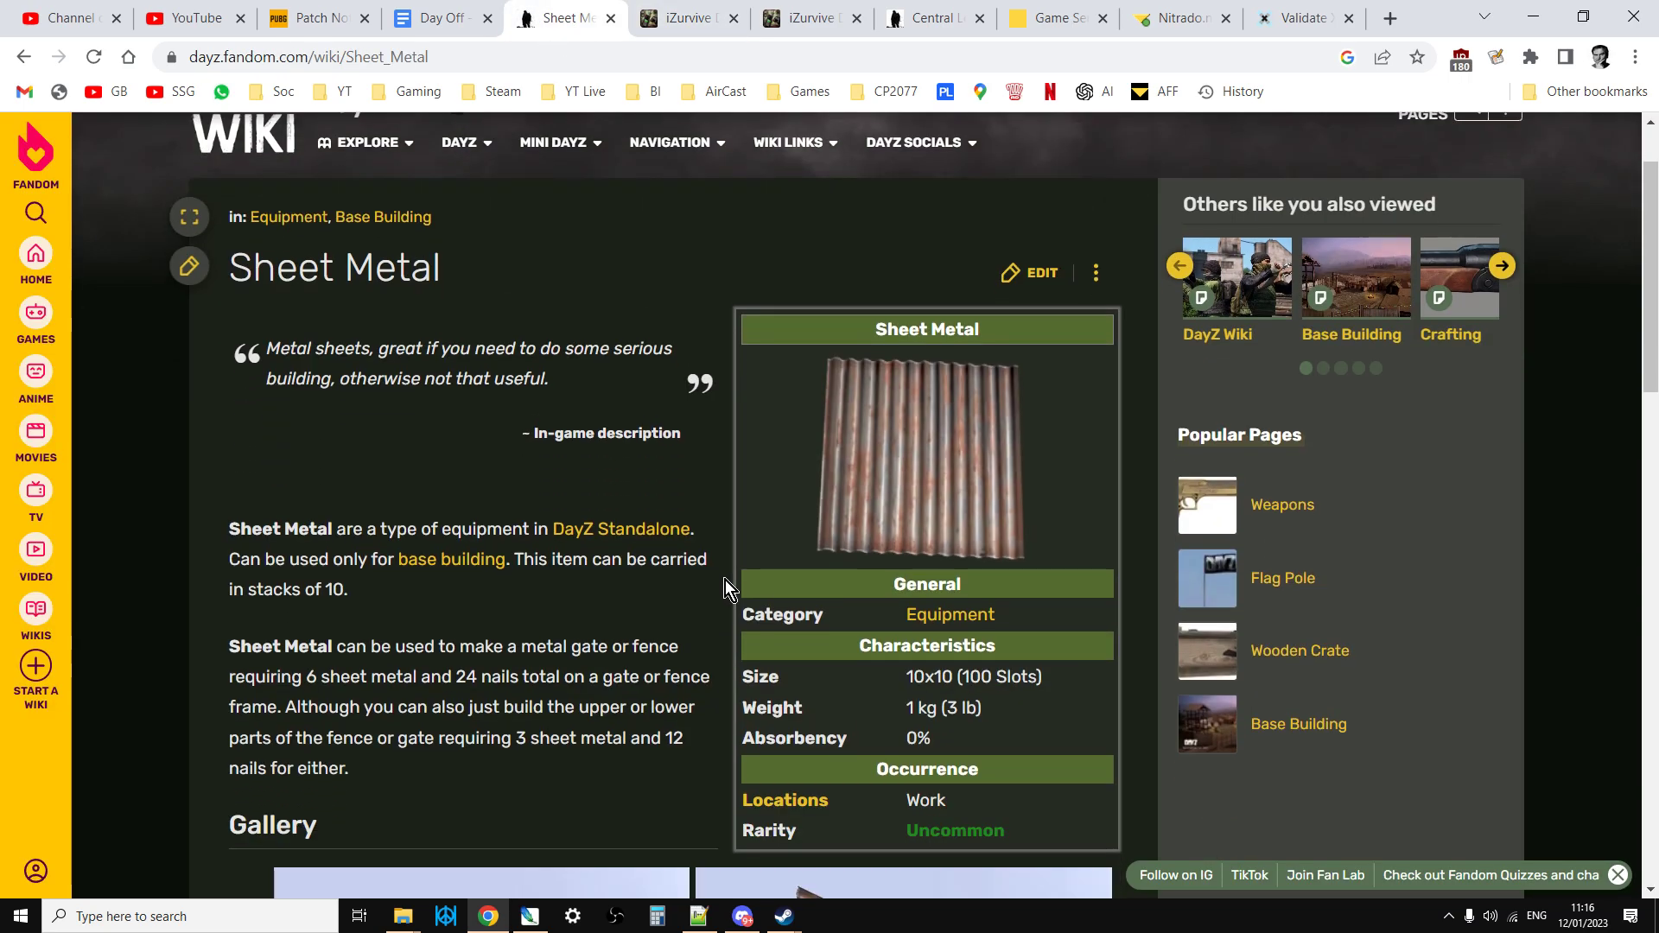
pyautogui.scroll(1, 724, 579)
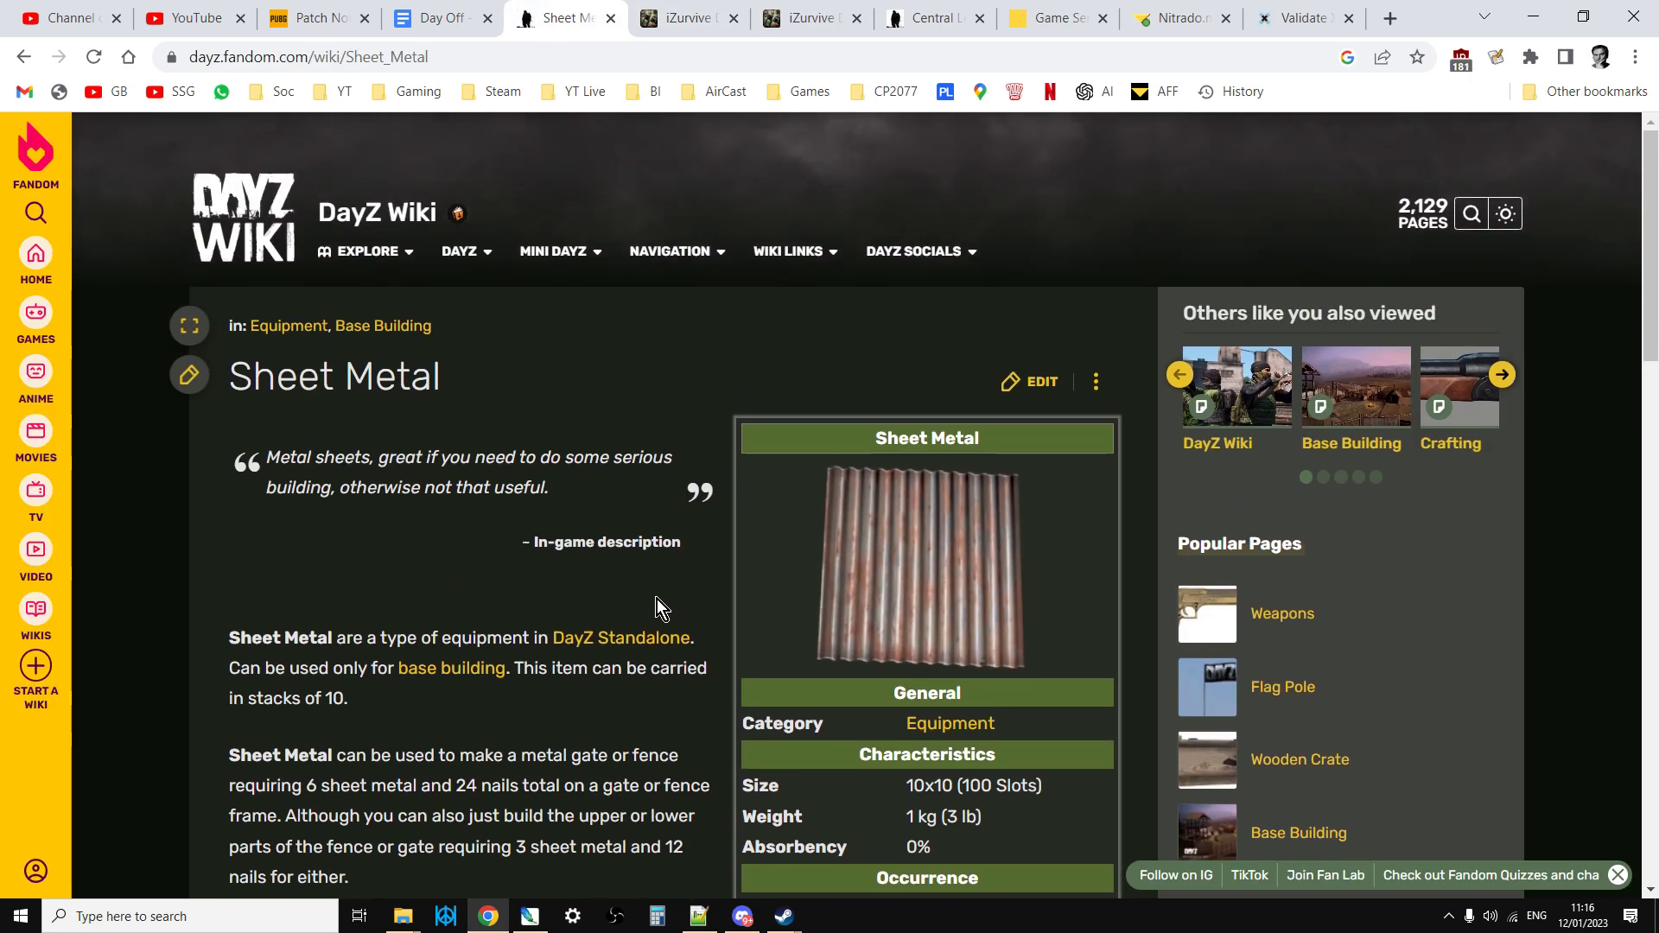